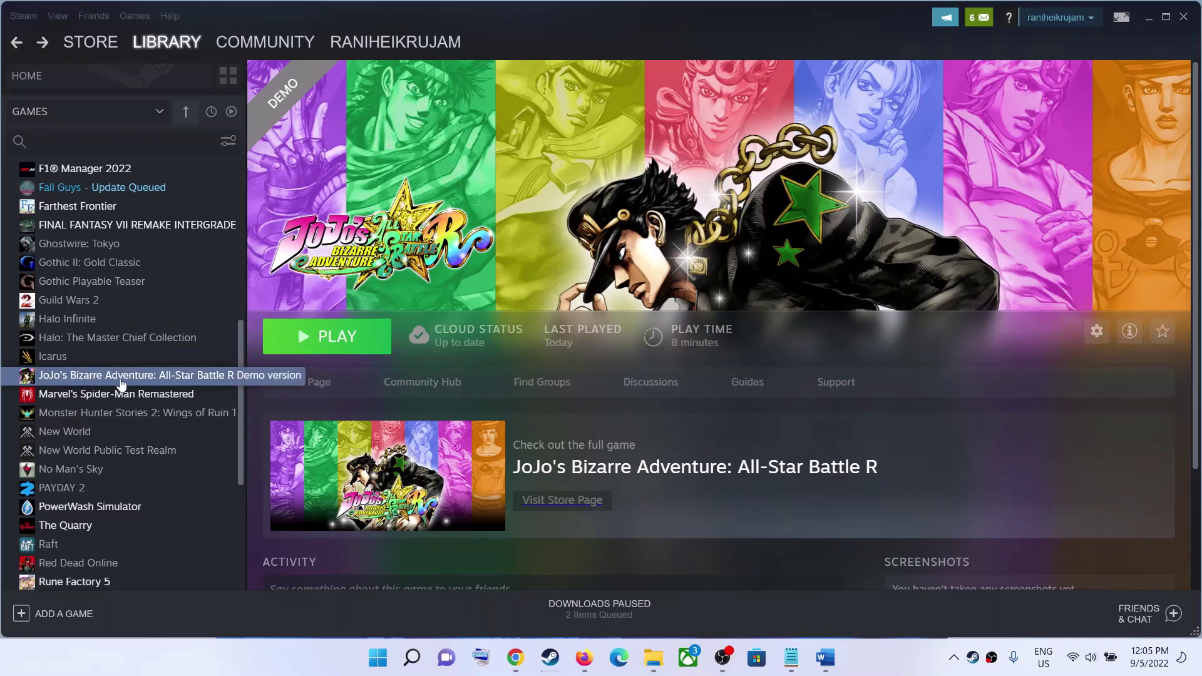
Highlight 'Restart your' in Step 1 of the Word guide, then minimize the guide.
left_click(825, 657)
left_click_drag(191, 329, 488, 328)
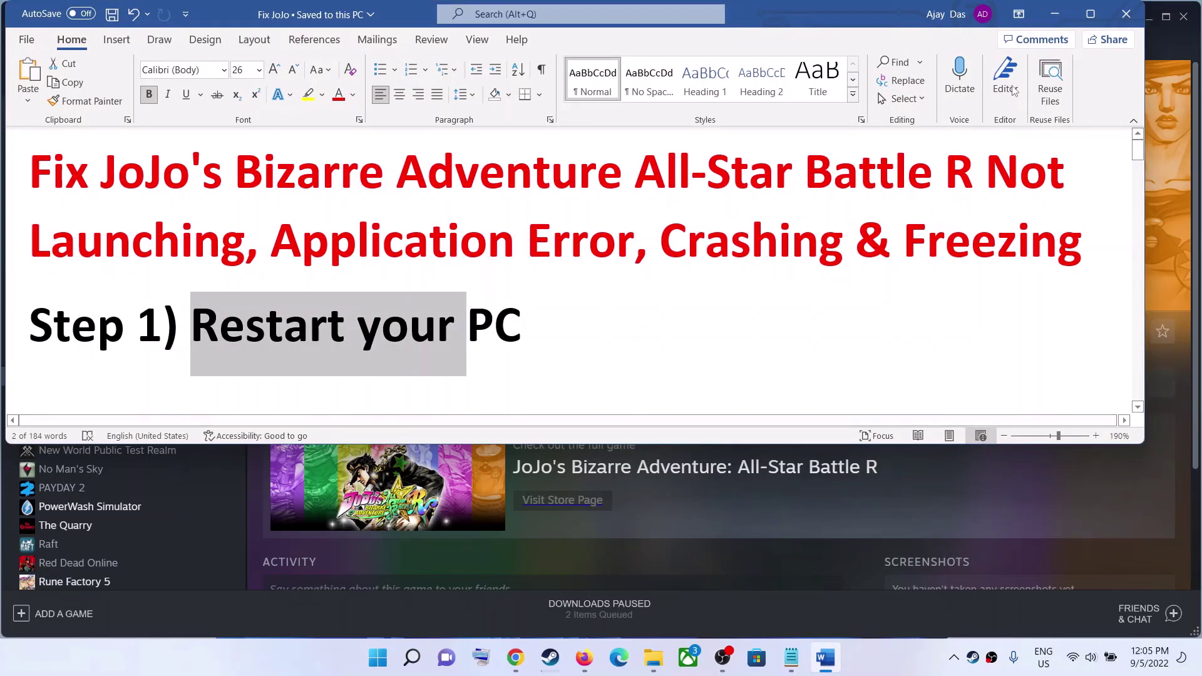
left_click(1055, 13)
Show the power options in the Start menu, then dismiss them.
left_click(377, 657)
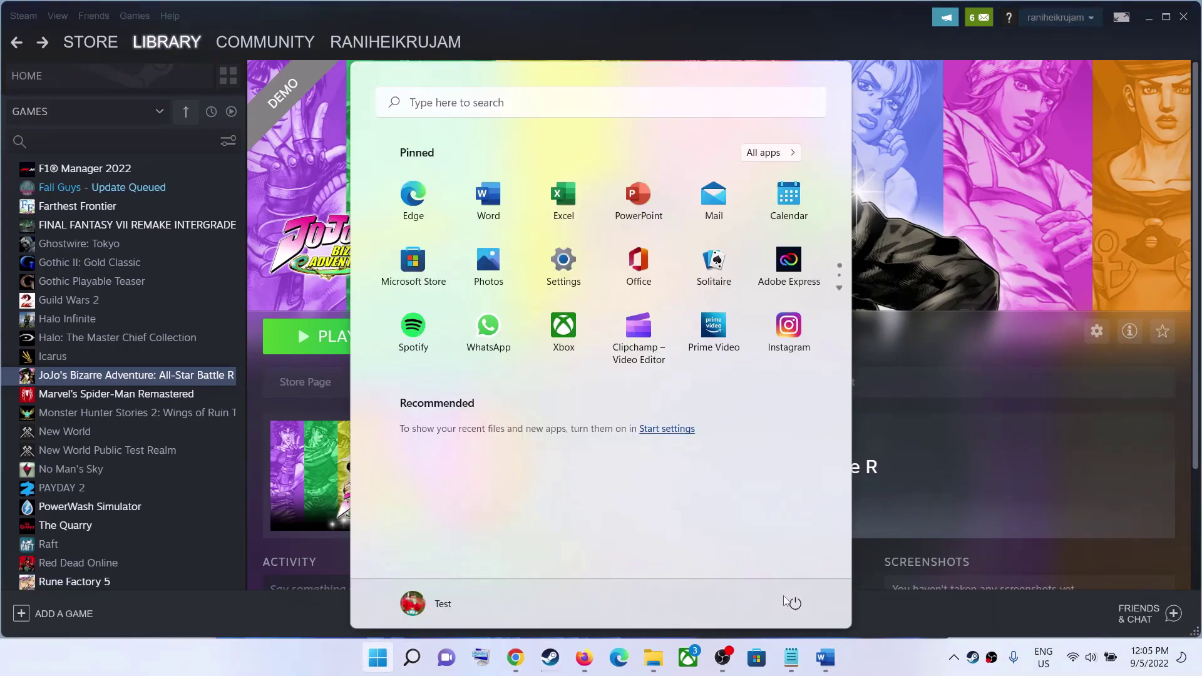
left_click(794, 603)
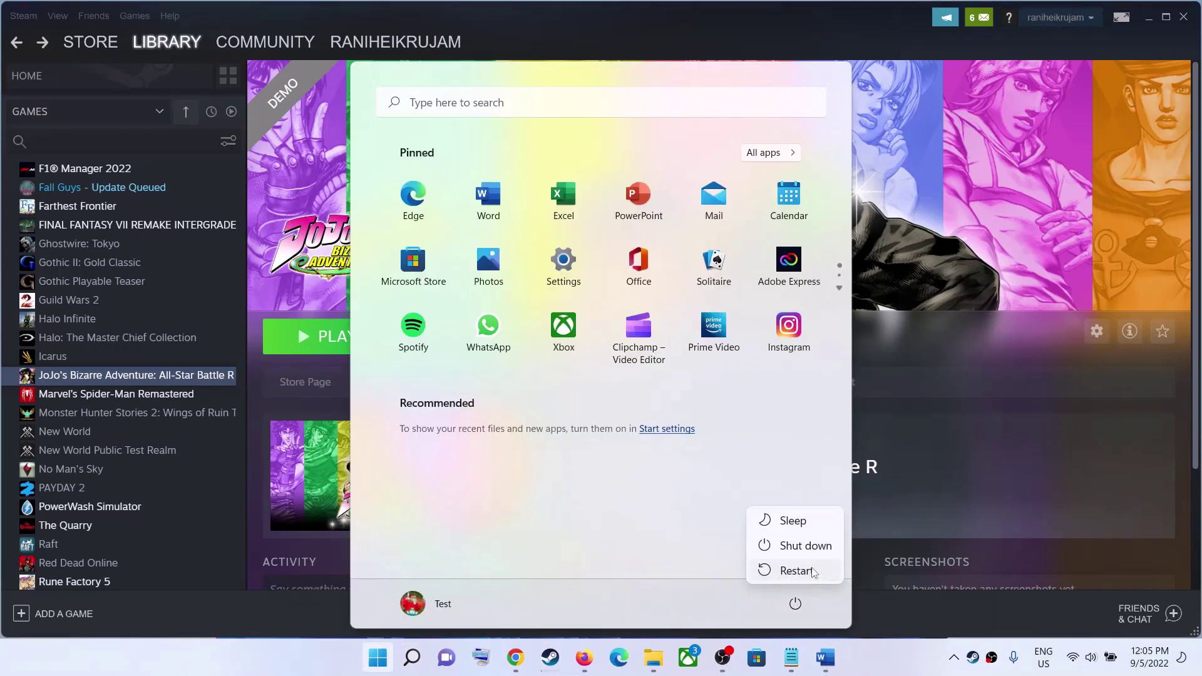
left_click(877, 651)
Restore the Word guide and highlight the Step 2 heading.
left_click(825, 658)
scroll(389, 397, "down", 5)
left_click_drag(191, 212, 840, 243)
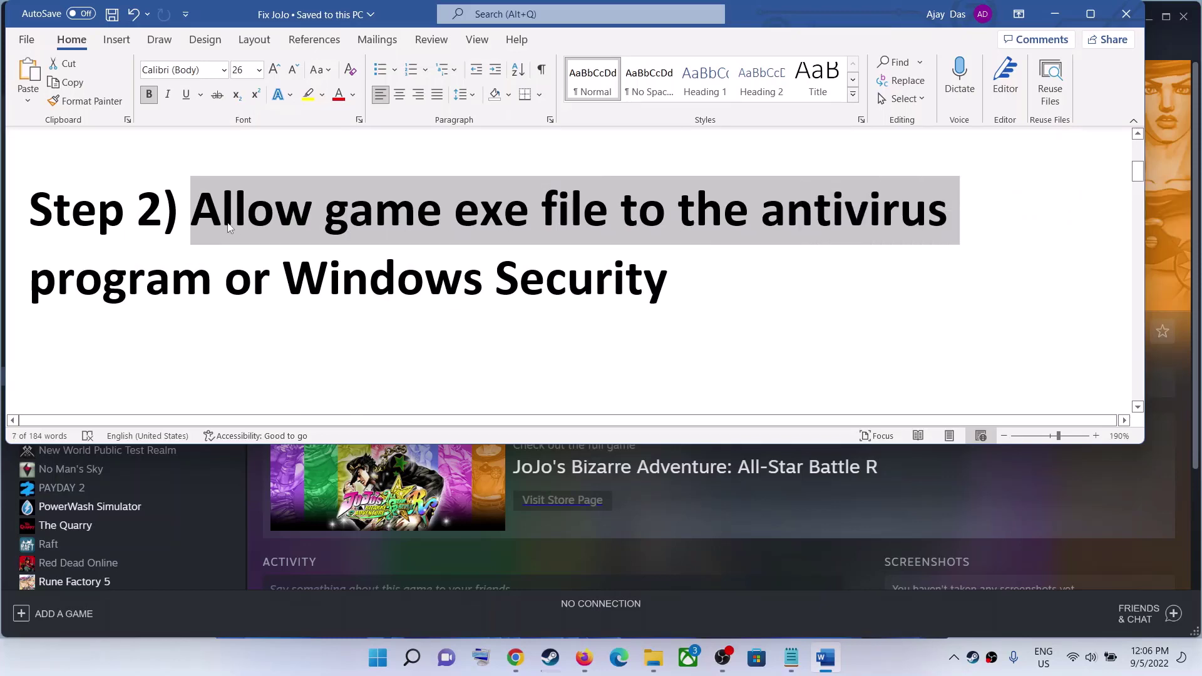
Highlight 'Allow game exe file to the antivirus program' and 'Windows Security' in Step 2, then minimize Word.
left_click(204, 270, "shift")
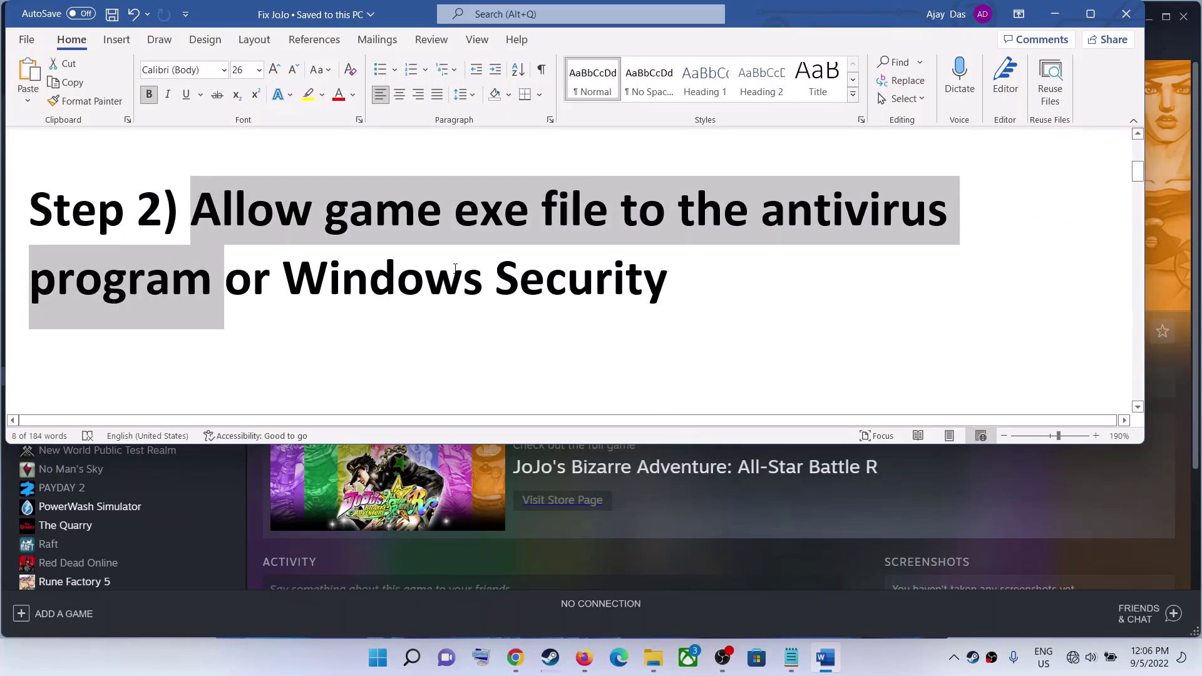
left_click(343, 247)
left_click_drag(194, 201, 631, 286)
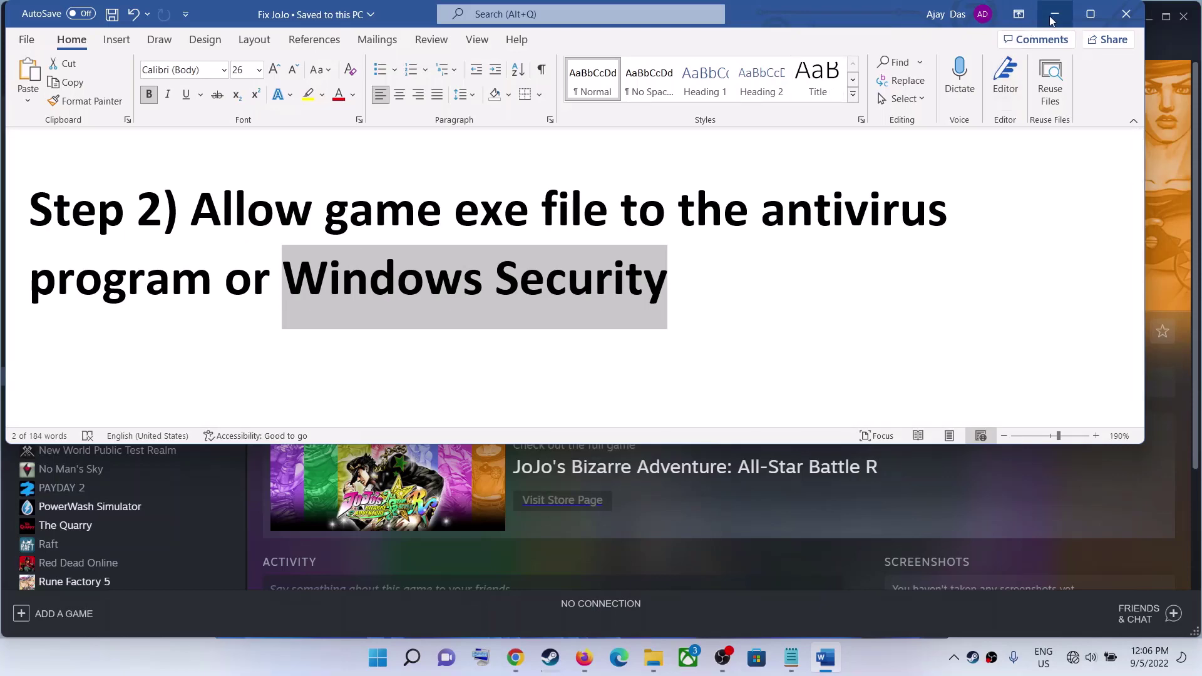
left_click_drag(762, 210, 929, 209)
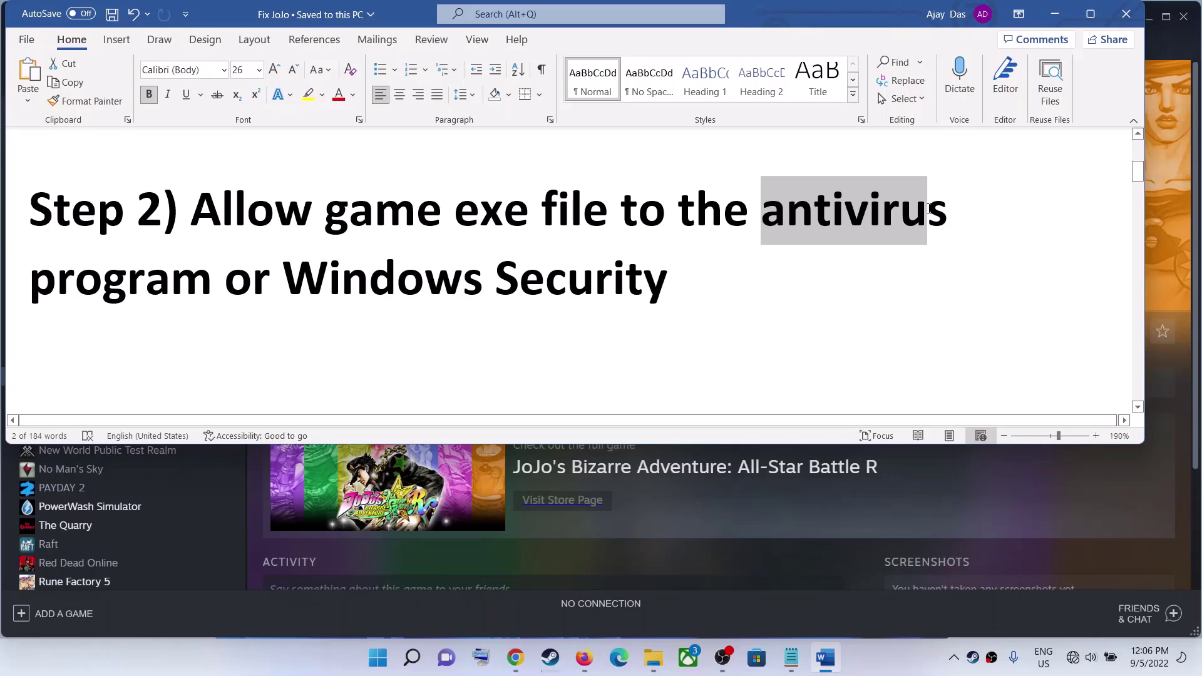
left_click_drag(929, 210, 929, 209)
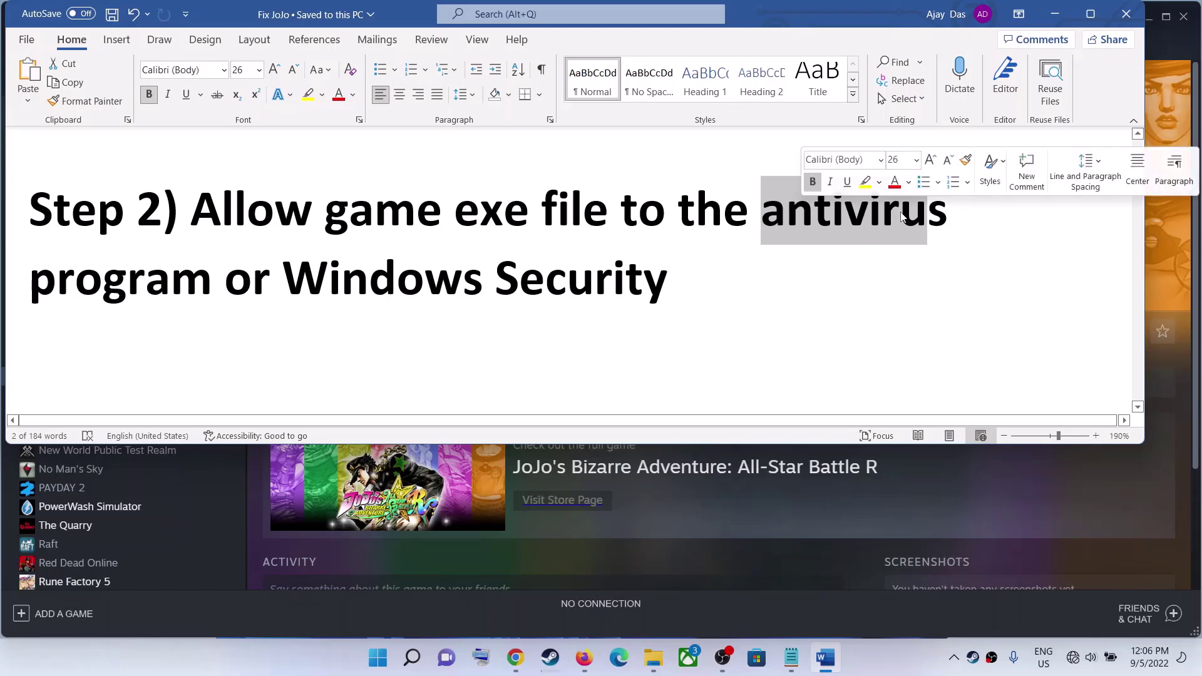
left_click_drag(326, 220, 650, 215)
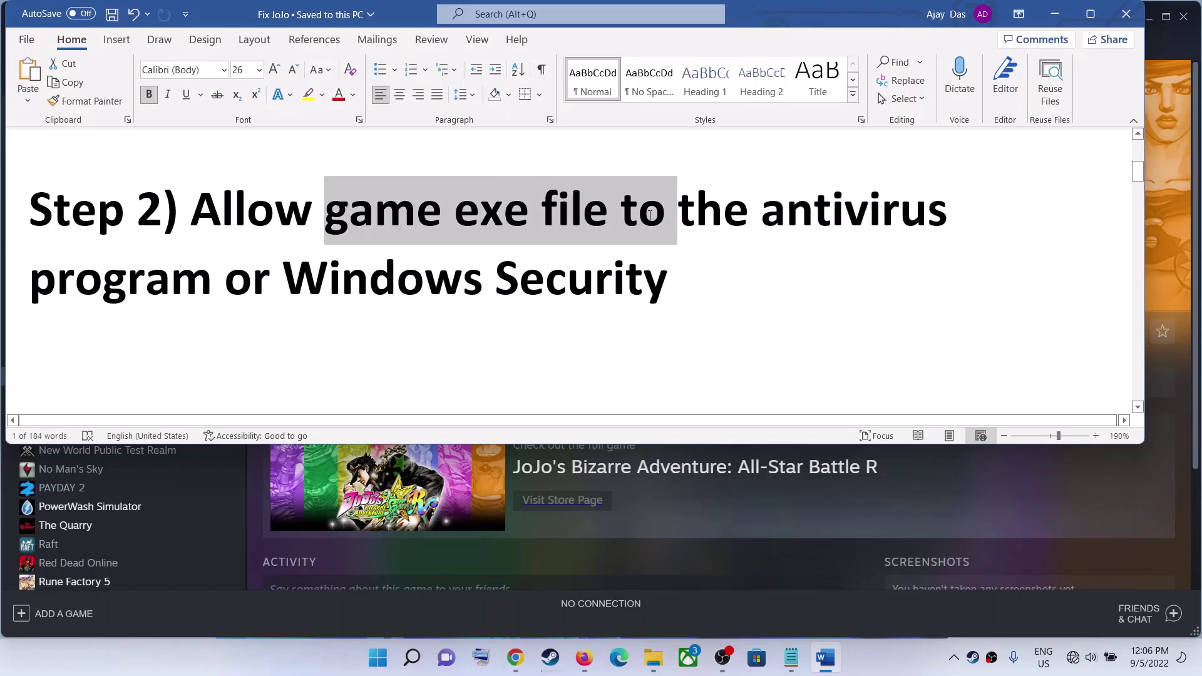
left_click_drag(213, 276, 227, 249)
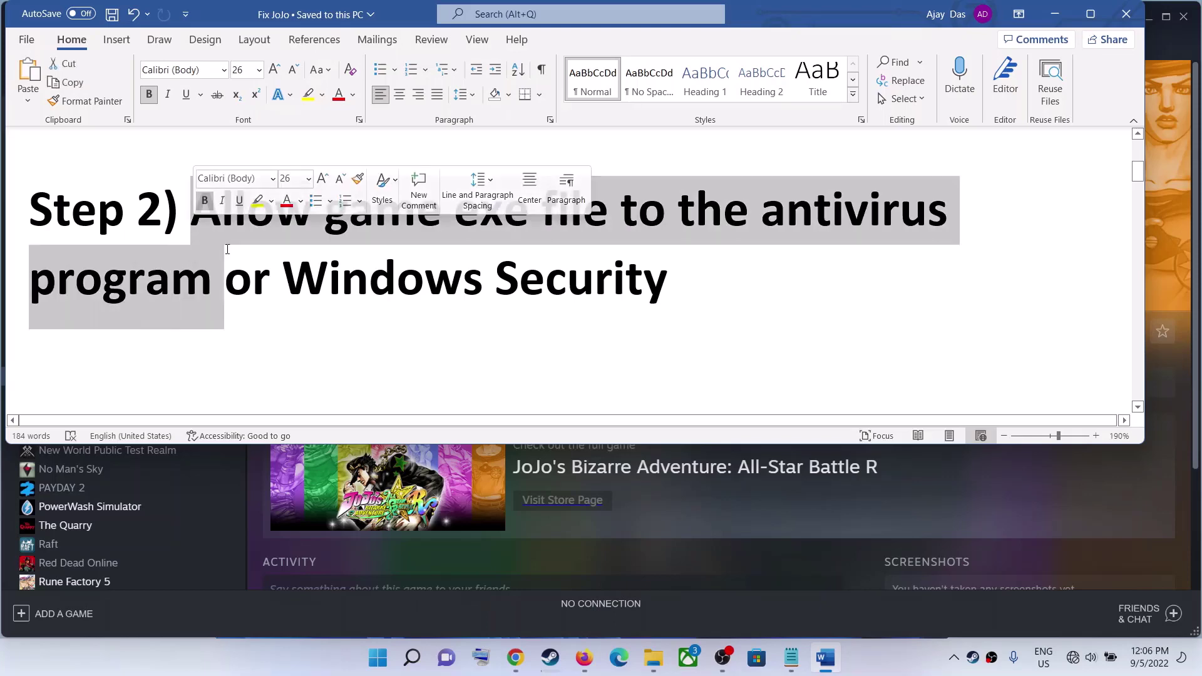
left_click(251, 279)
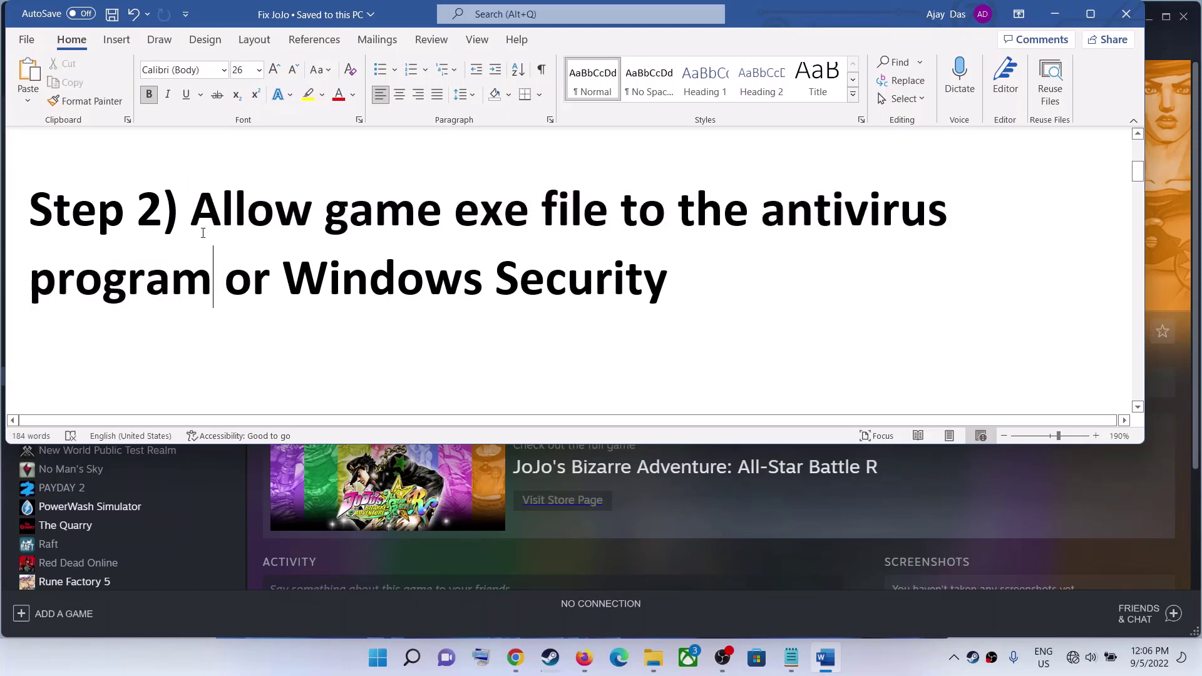
left_click_drag(203, 232, 219, 281)
left_click_drag(295, 280, 668, 280)
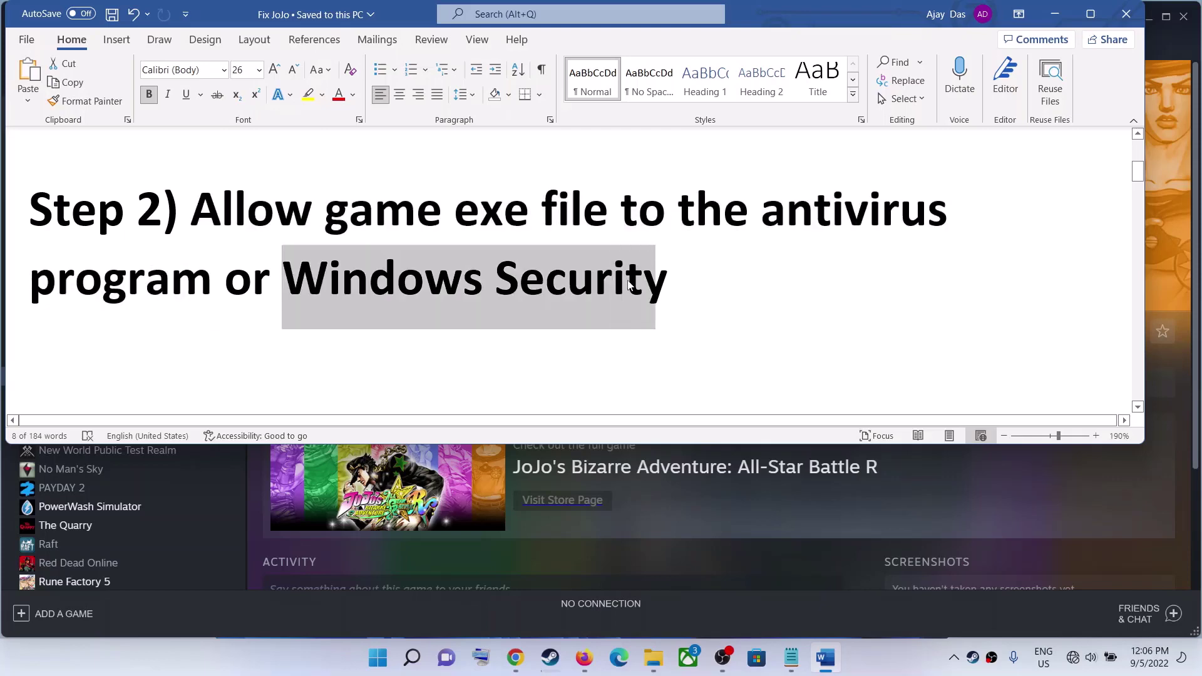
left_click(1055, 14)
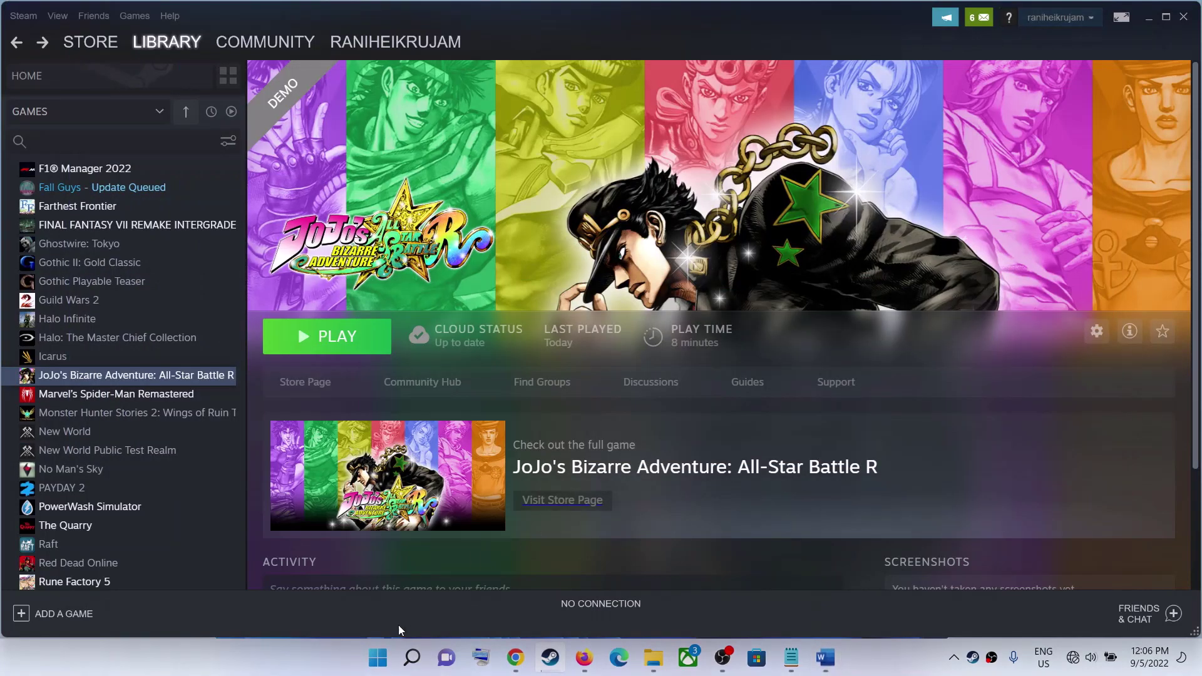
Go to the Windows Security page under Settings > Privacy & security.
left_click(378, 658)
left_click(563, 266)
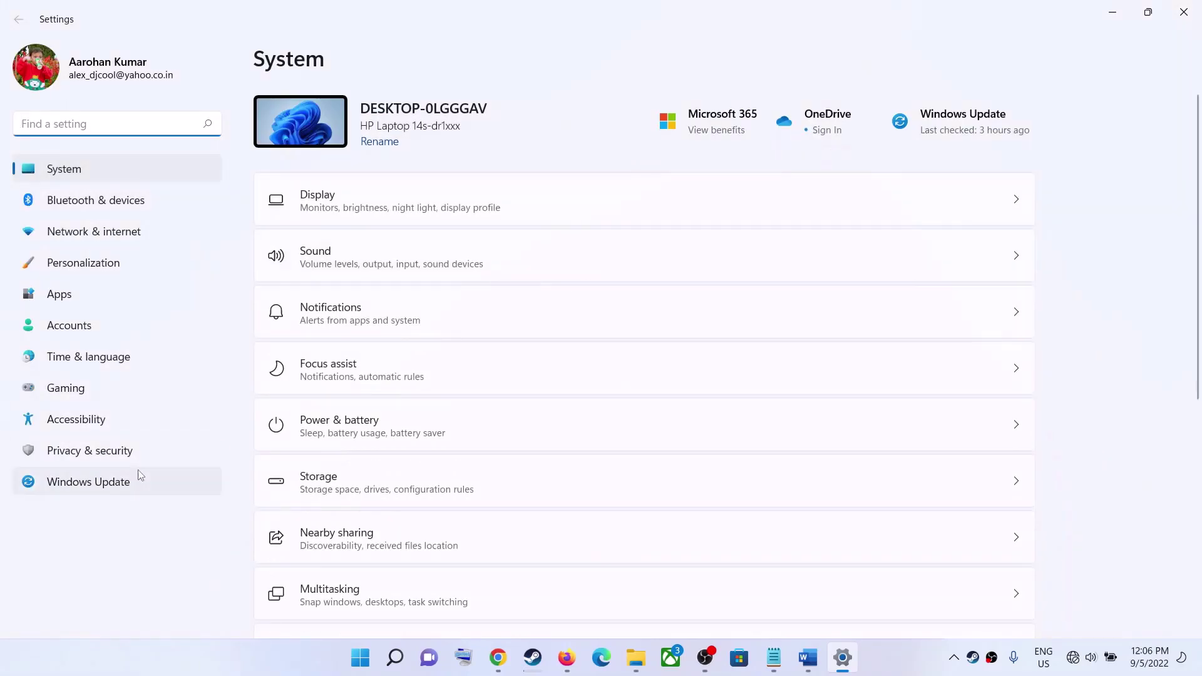
left_click(78, 454)
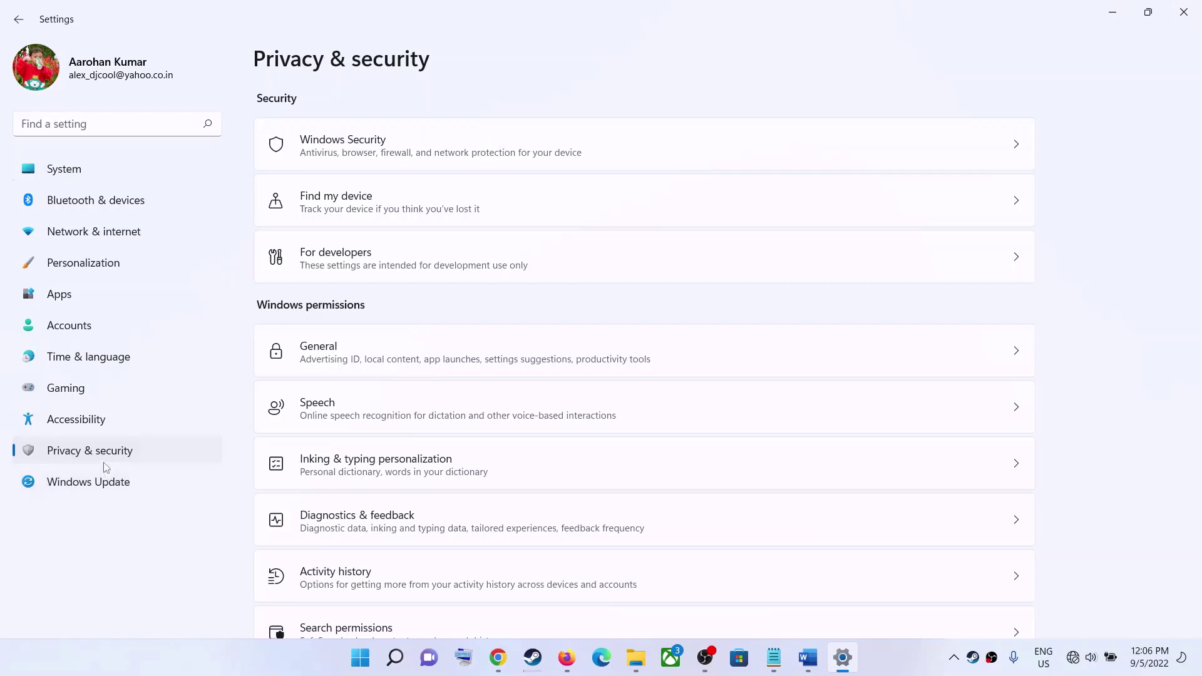
left_click(375, 155)
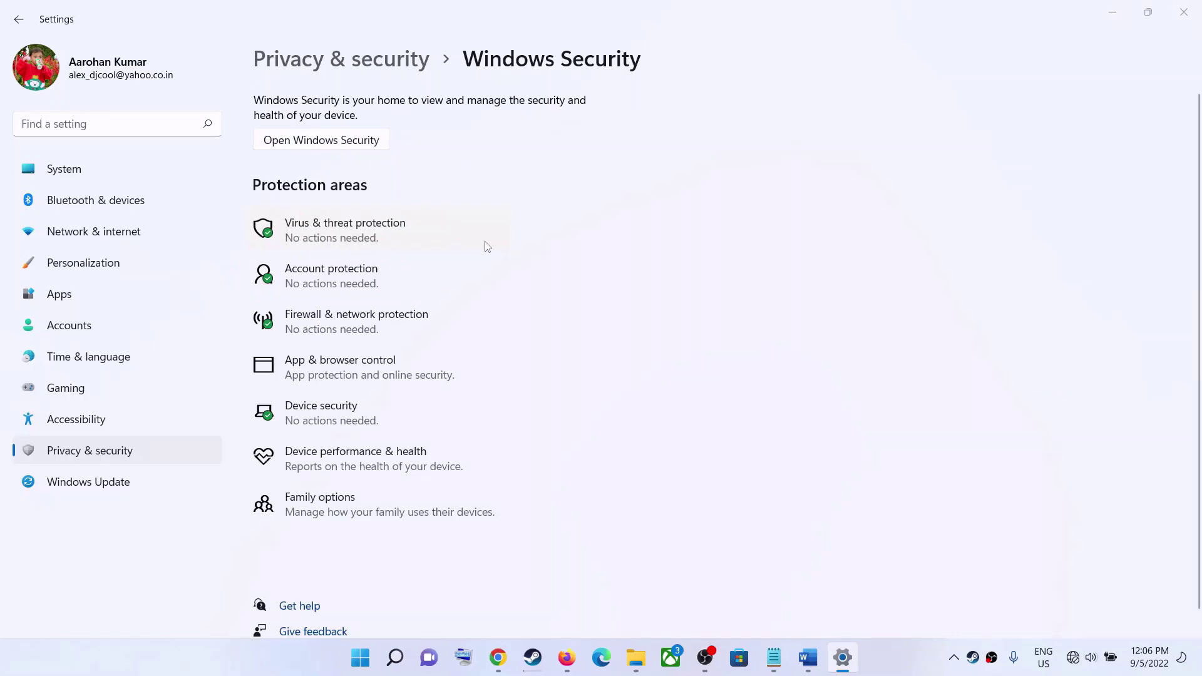
Under Virus & threat protection, open ransomware protection and start adding an app to Controlled folder access.
left_click(486, 238)
scroll(512, 490, "down", 2)
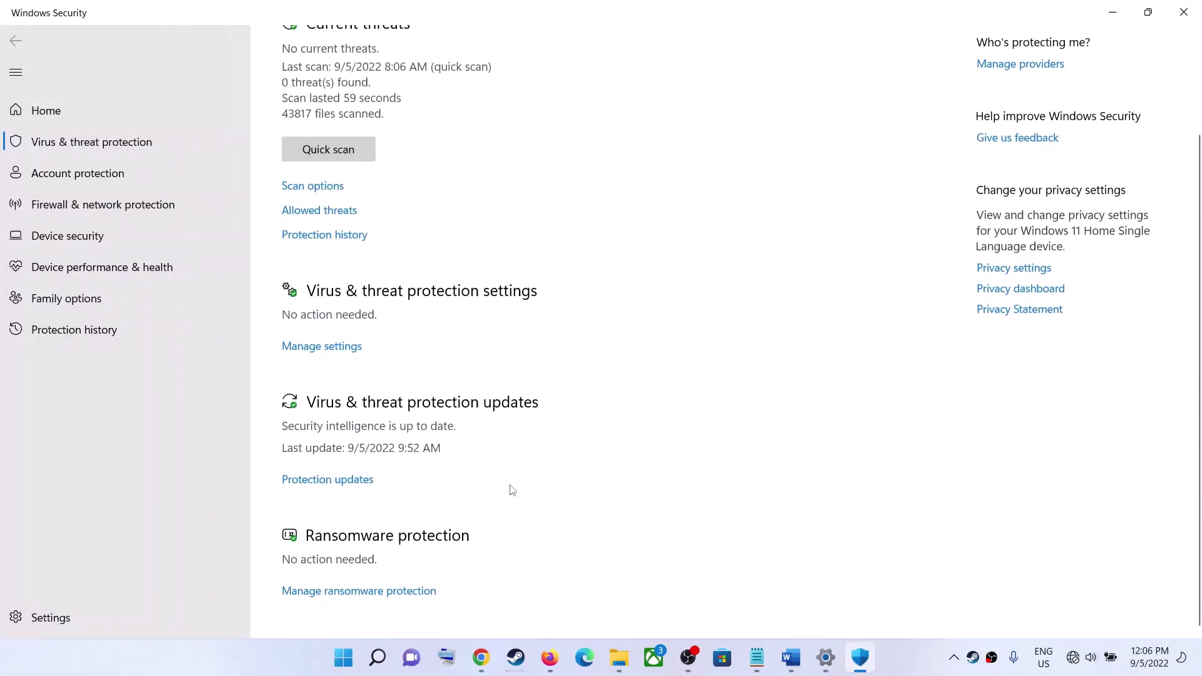
left_click(364, 593)
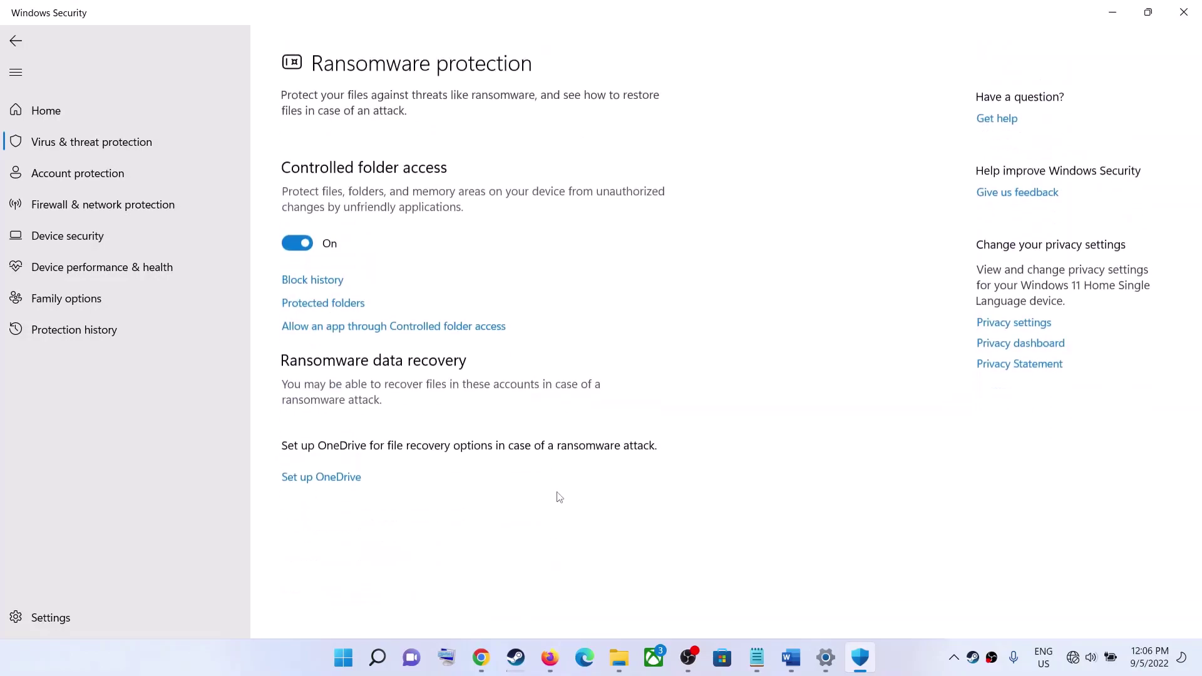
left_click(387, 322)
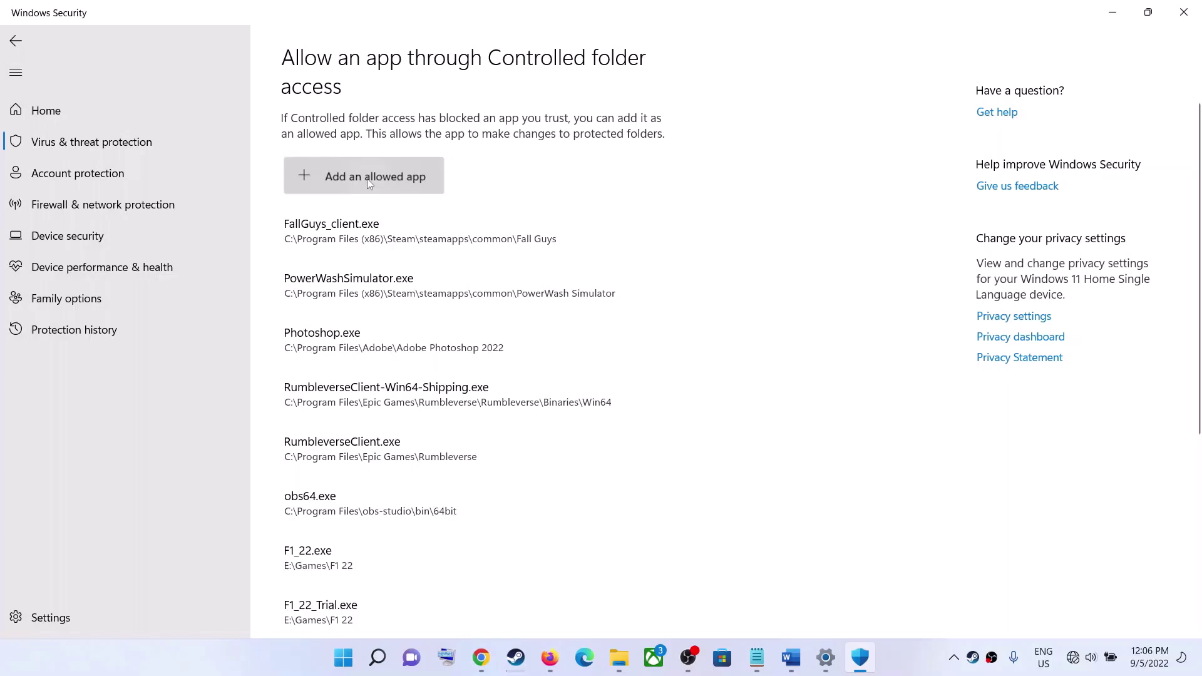
left_click(367, 178)
Browse to C:\Program Files (x86)\Steam\steamapps\common looking for the game's exe.
left_click(355, 238)
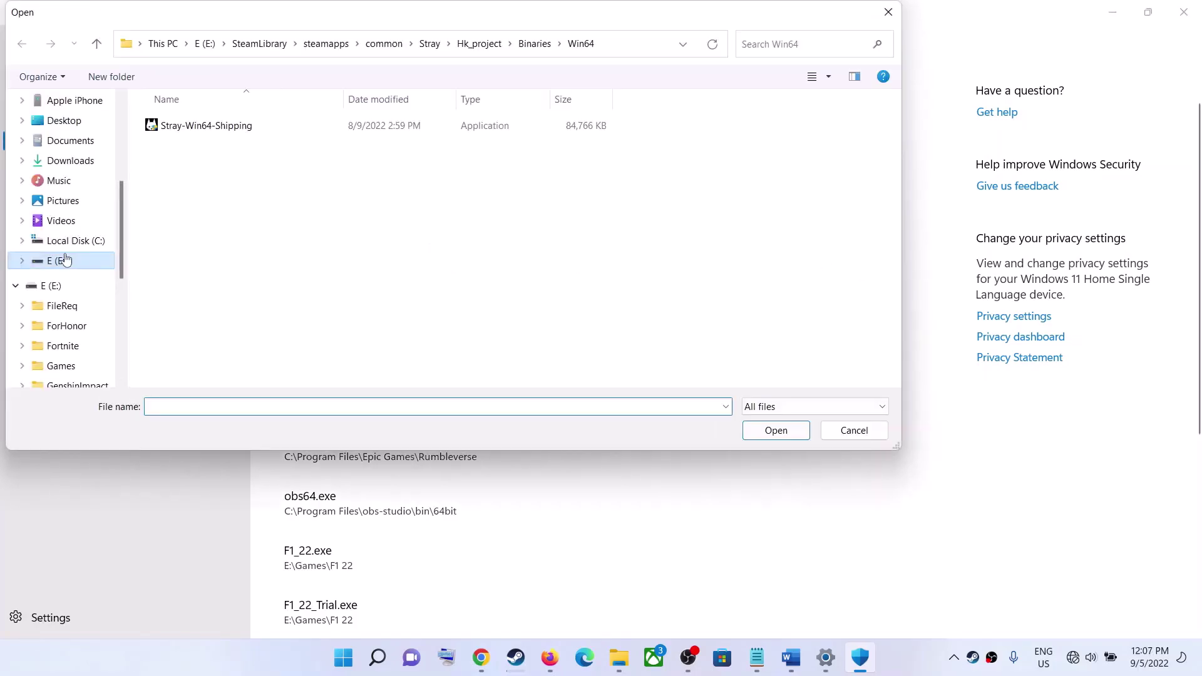
left_click(112, 243)
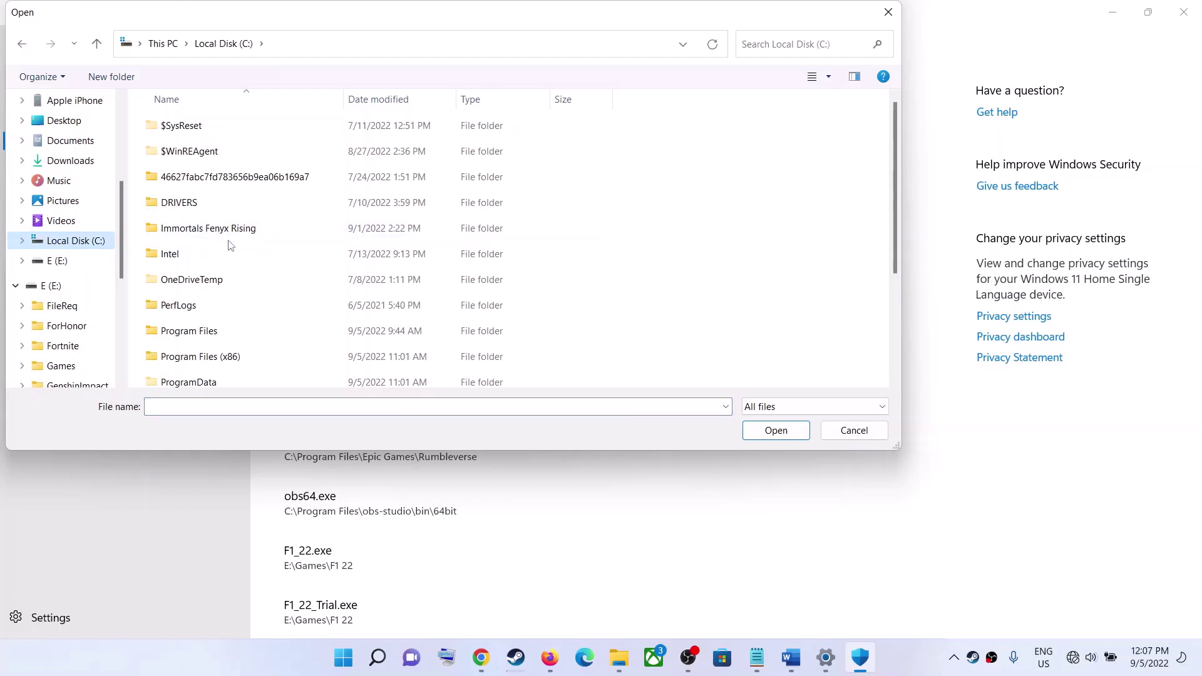
scroll(231, 246, "down", 2)
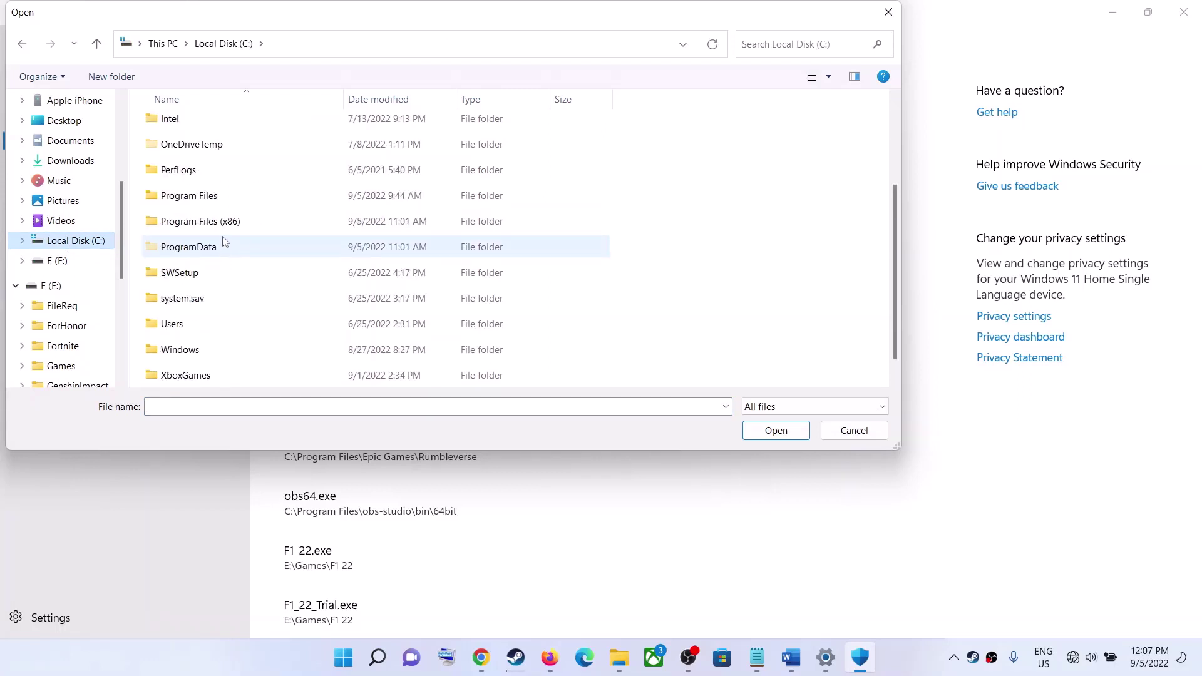
double_click(225, 227)
scroll(255, 270, "down", 6)
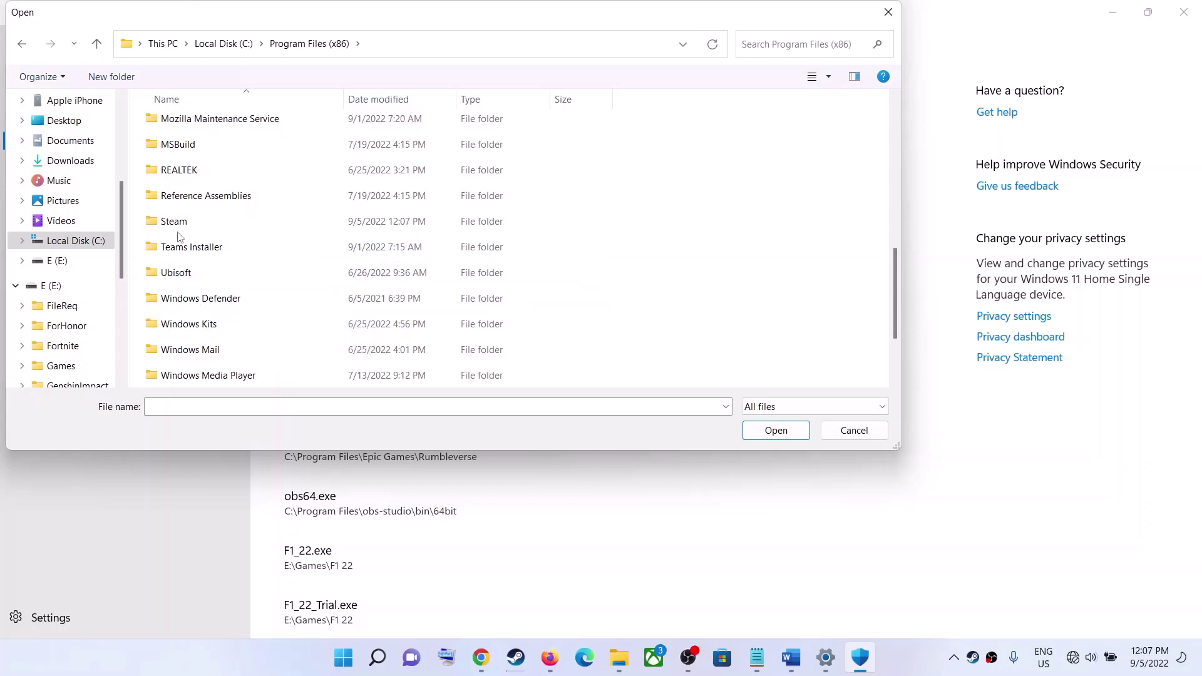
left_click(192, 231)
double_click(183, 222)
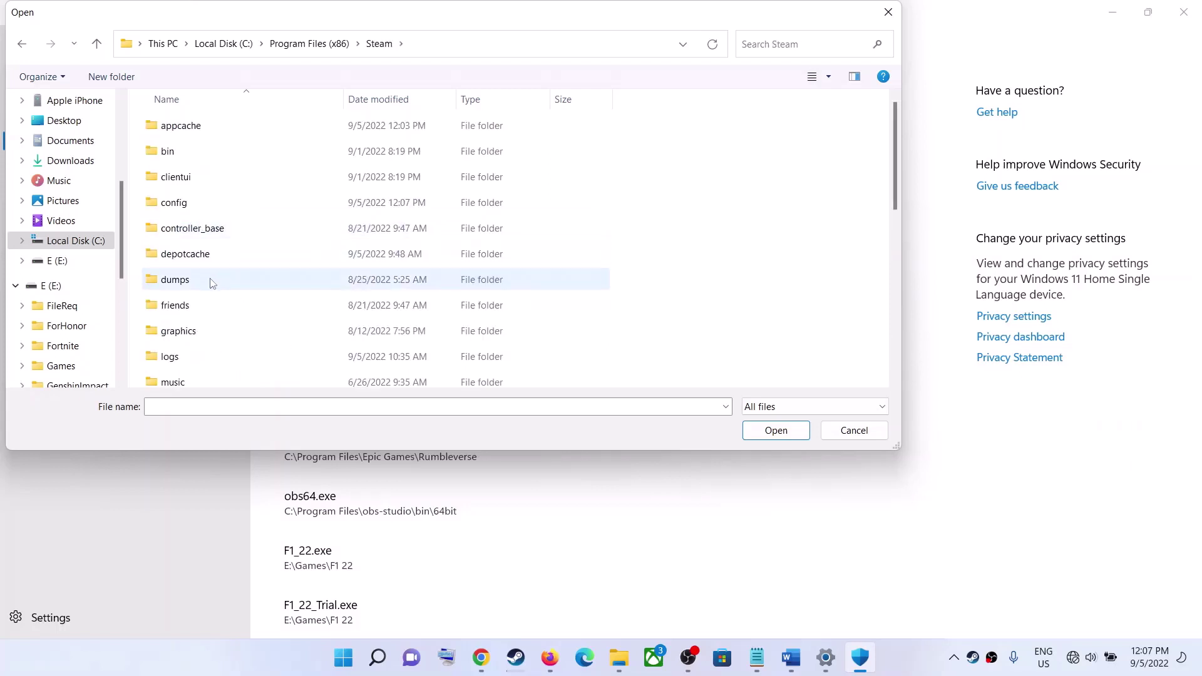
scroll(207, 282, "down", 5)
left_click(191, 169)
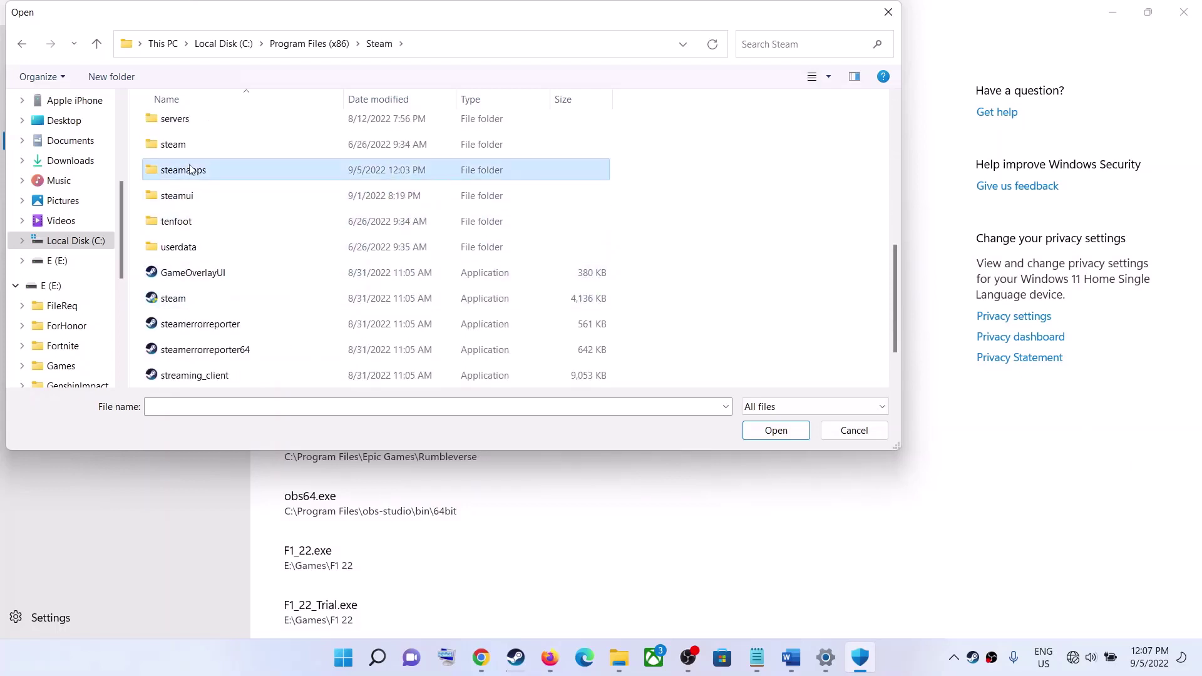
double_click(191, 173)
double_click(194, 131)
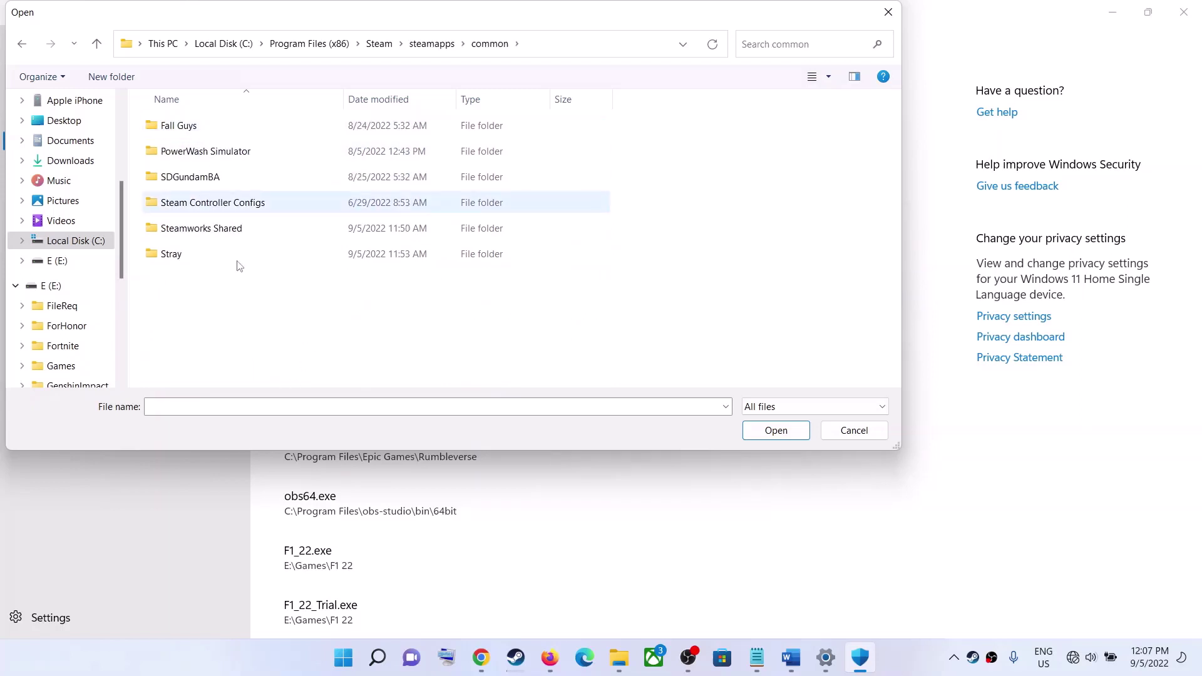
Allow ASBR from E:\SteamLibrary\steamapps\common\JoJo's Bizarre Adventure, then close Windows Security.
left_click(56, 260)
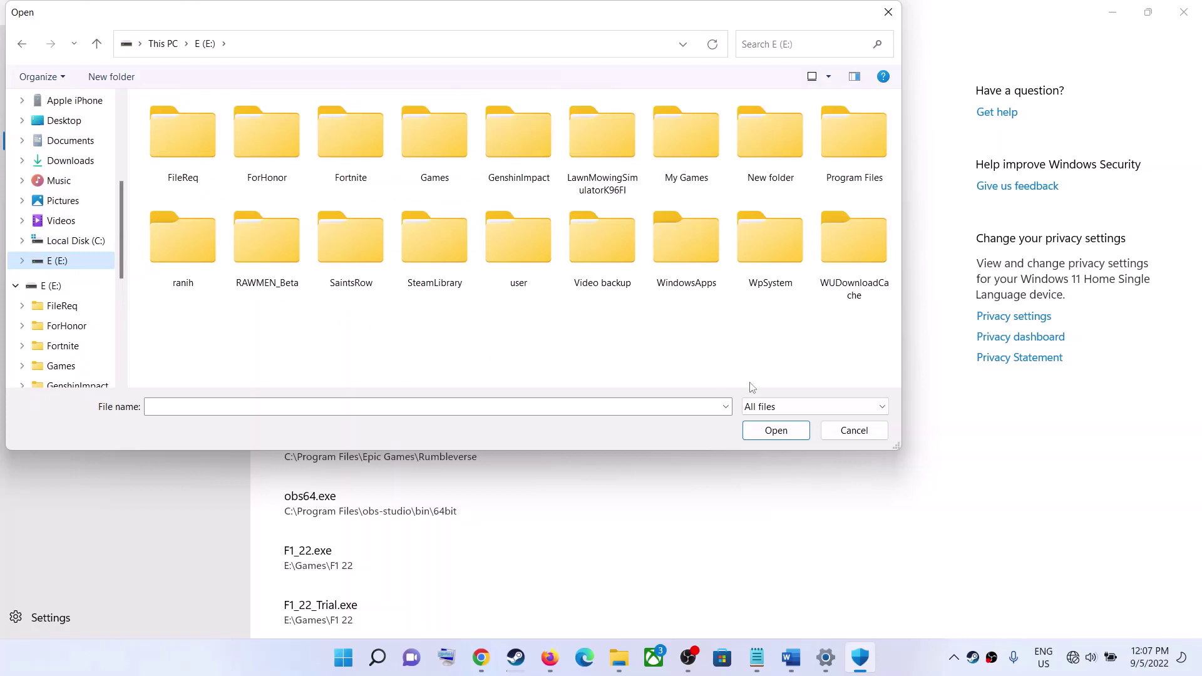
double_click(446, 273)
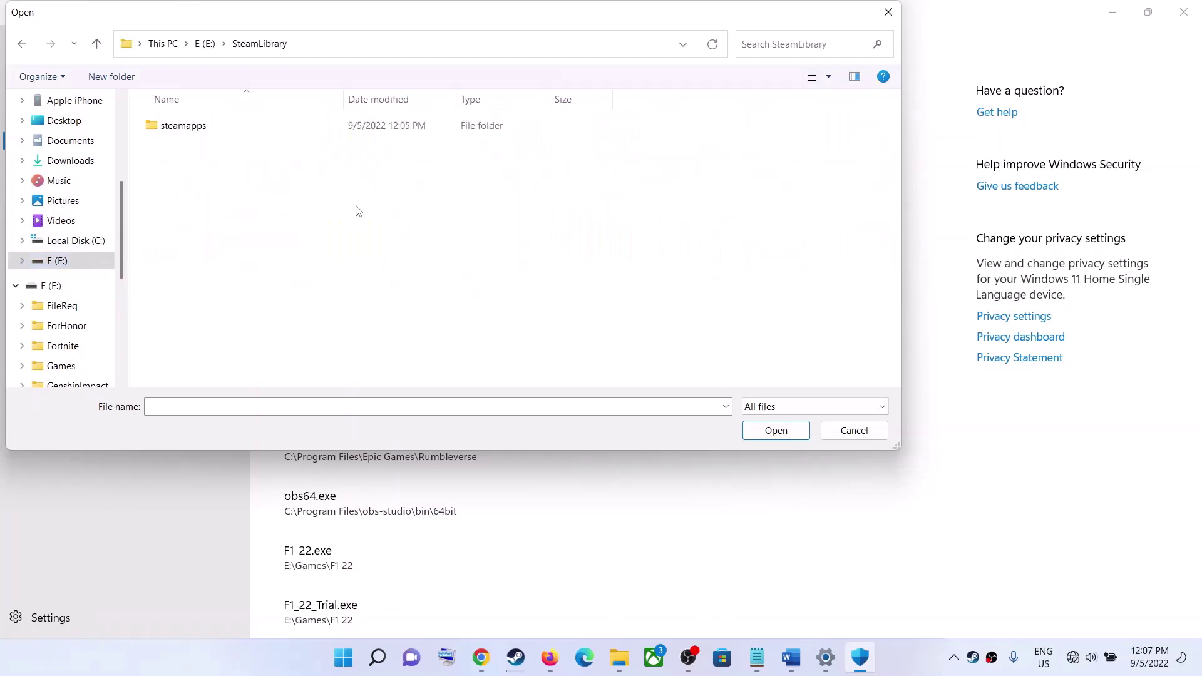
double_click(202, 135)
double_click(210, 131)
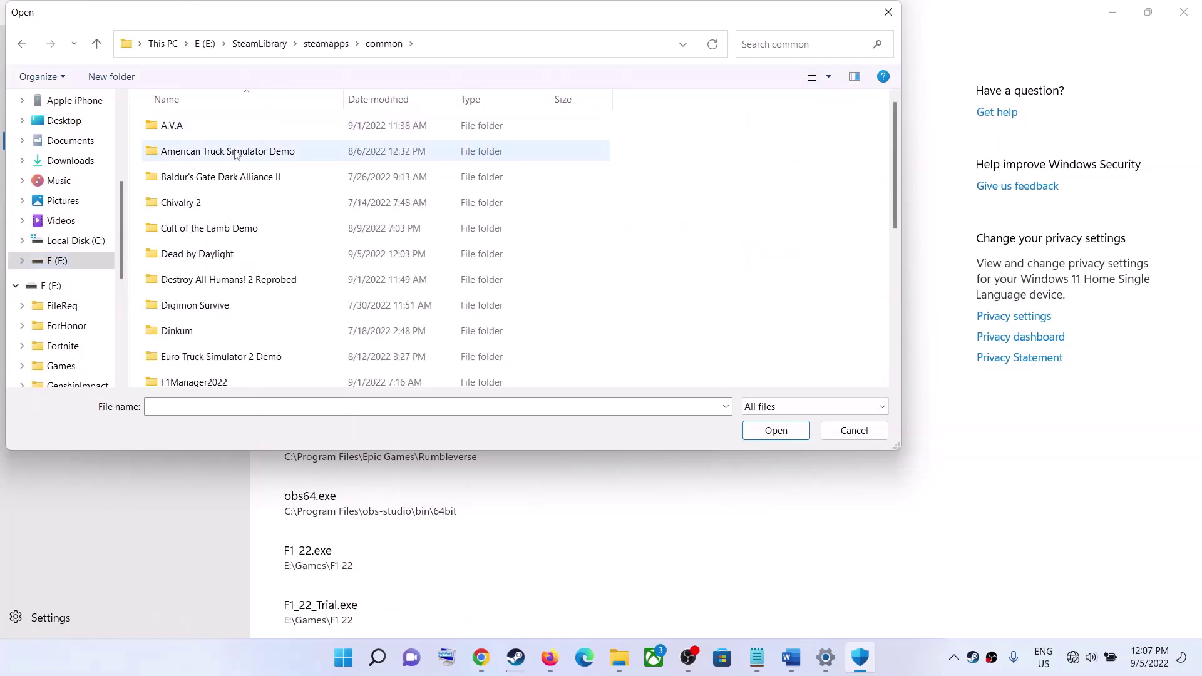
scroll(266, 250, "down", 3)
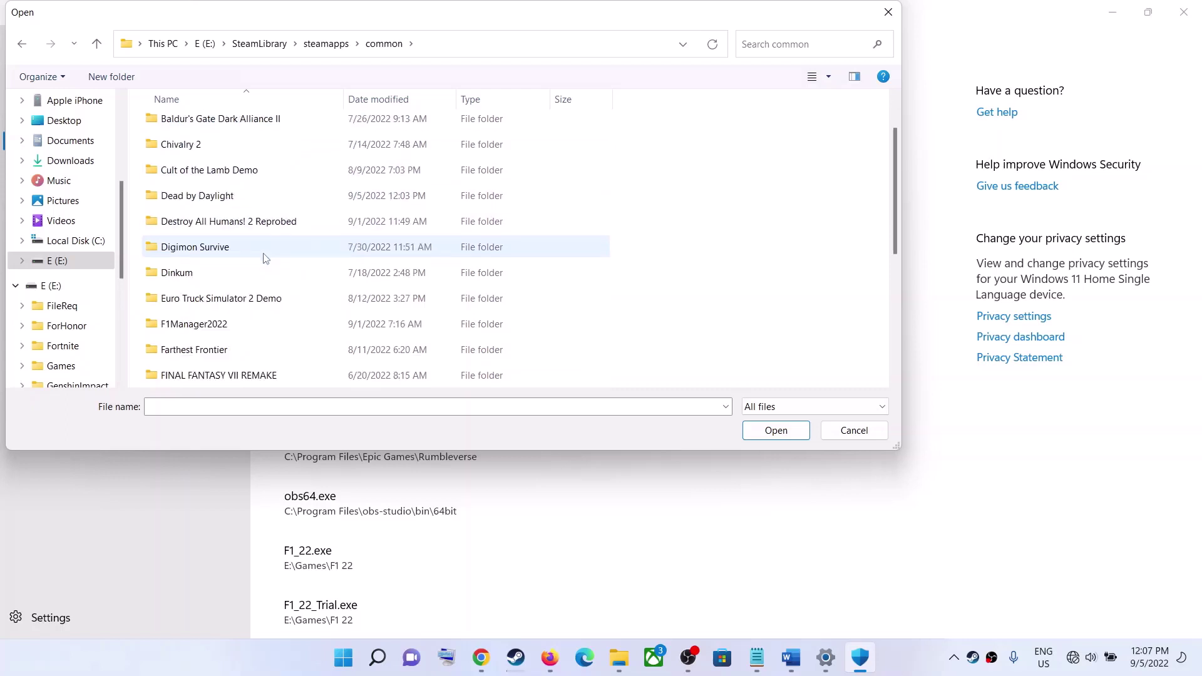
left_click(247, 250)
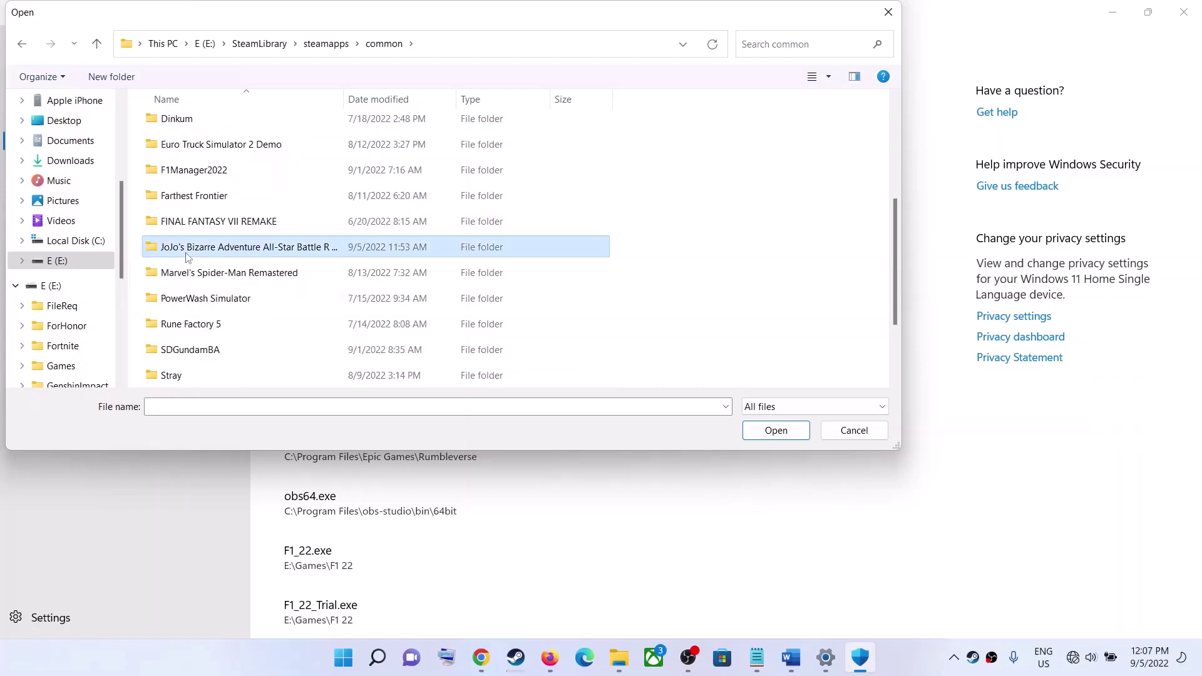
double_click(235, 249)
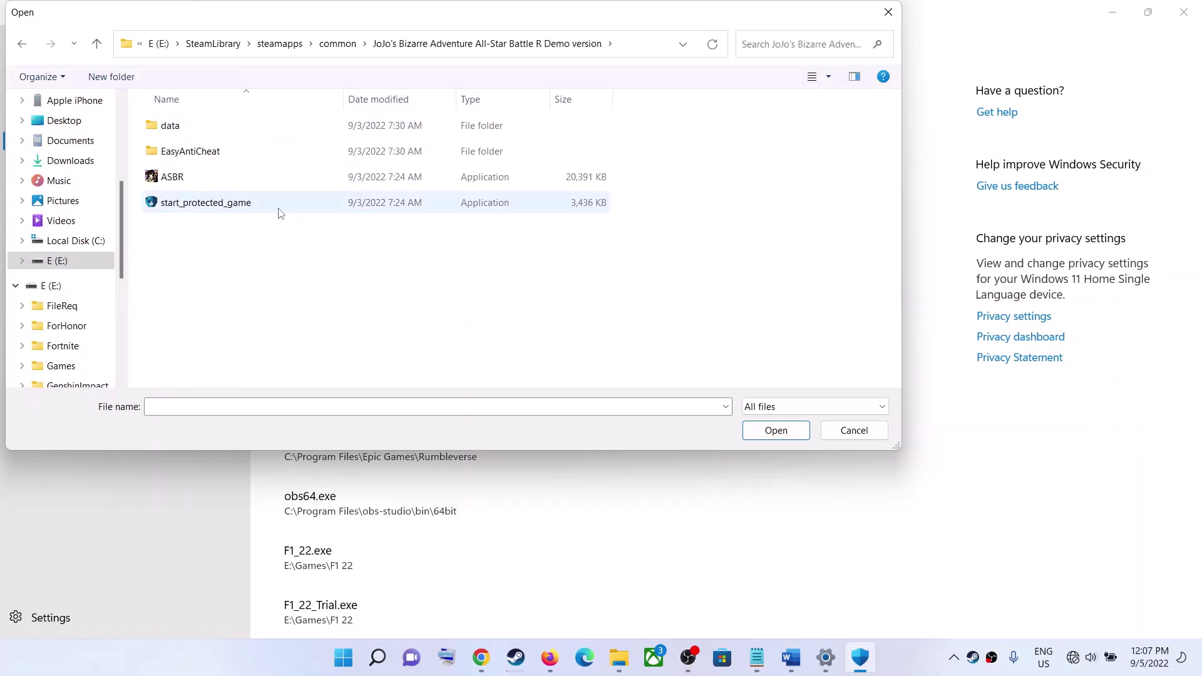
left_click(197, 188)
left_click(781, 437)
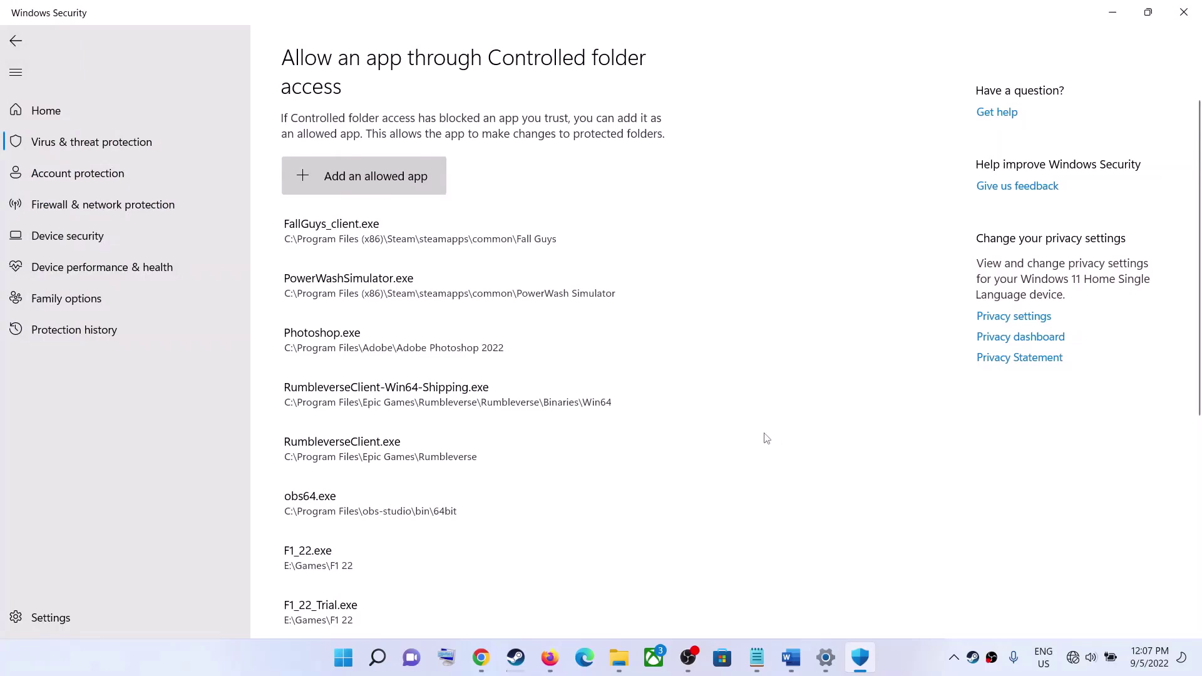
scroll(634, 419, "down", 8)
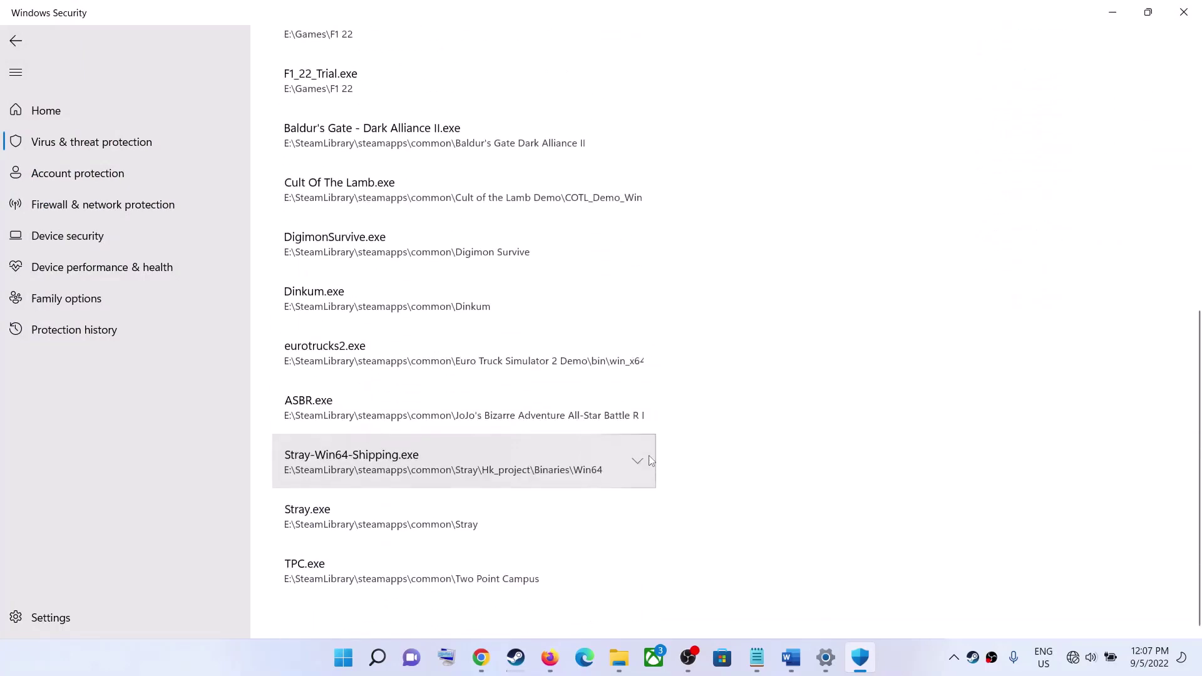
left_click(1183, 13)
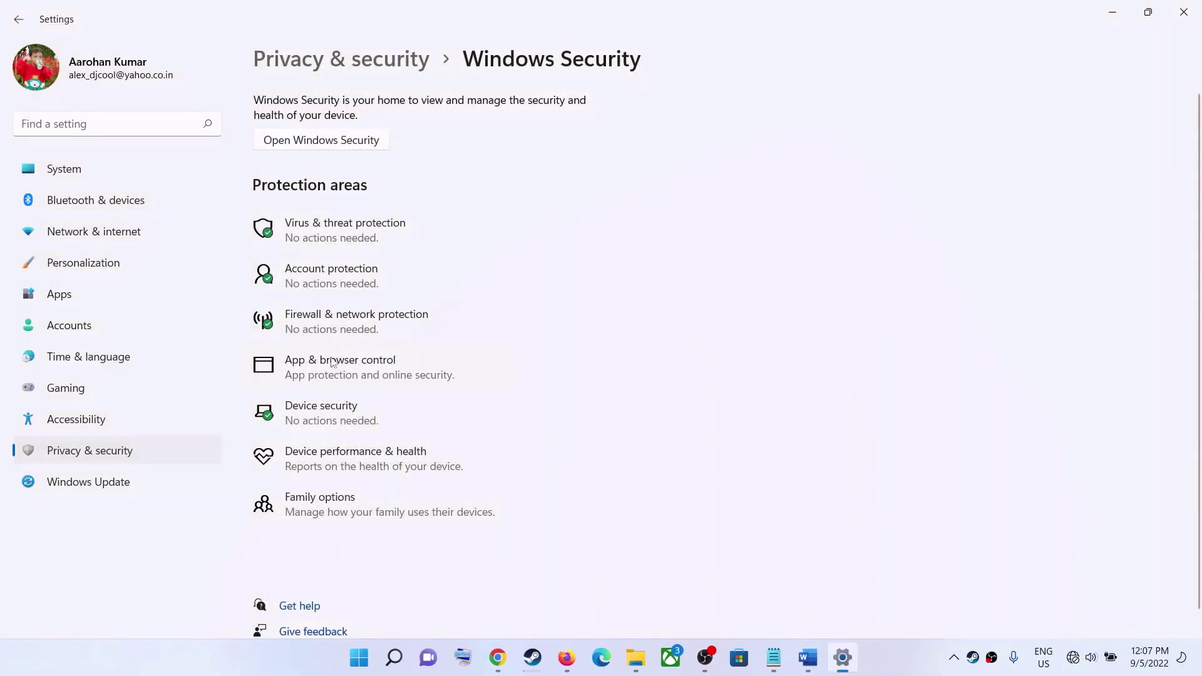
Search 'control' to launch Control Panel, then go to System and Security > Windows Defender Firewall.
left_click(351, 665)
type("c")
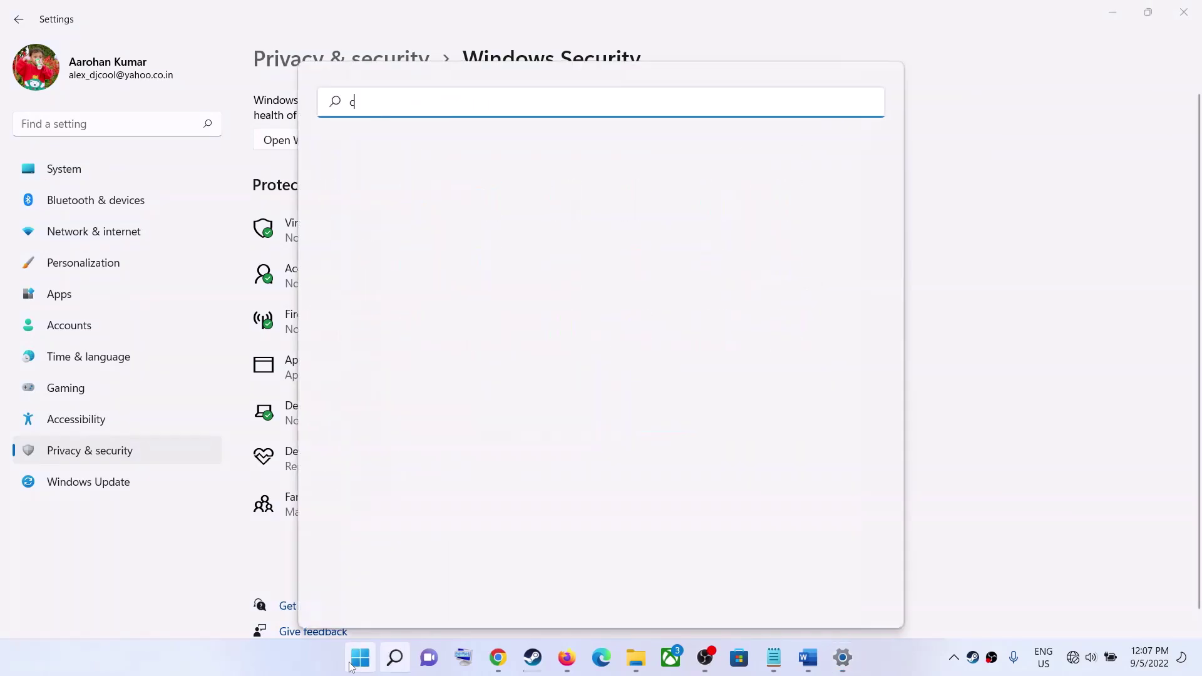
type("ontrol")
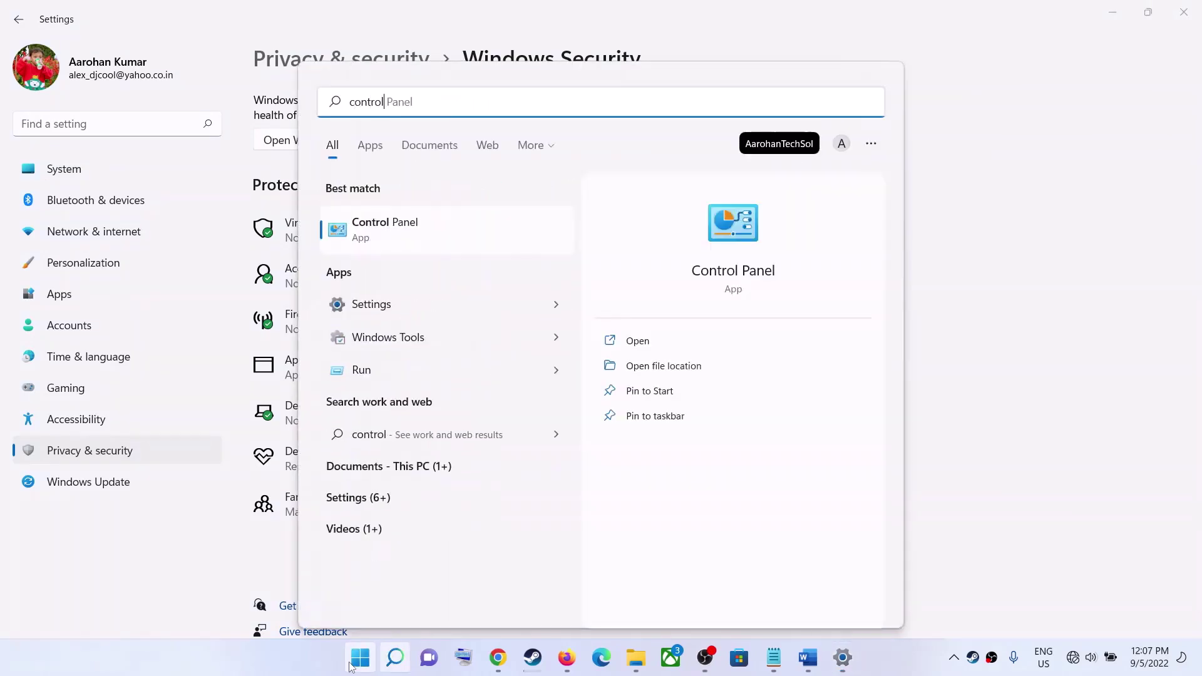
left_click(407, 246)
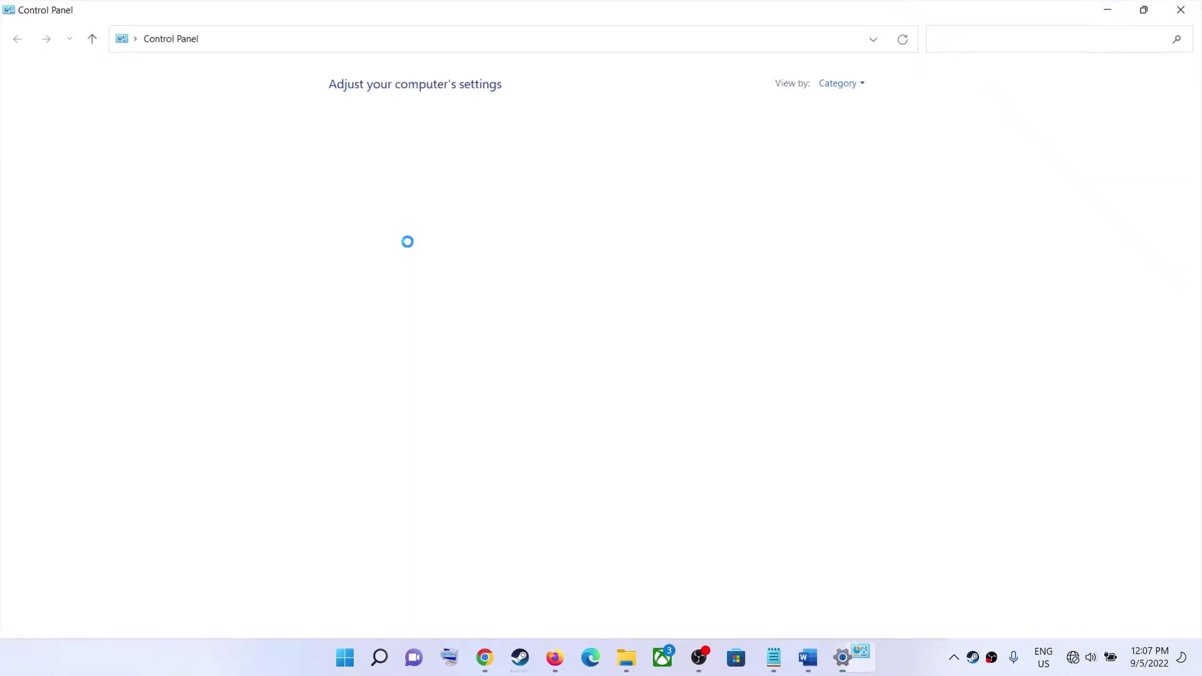
left_click(419, 127)
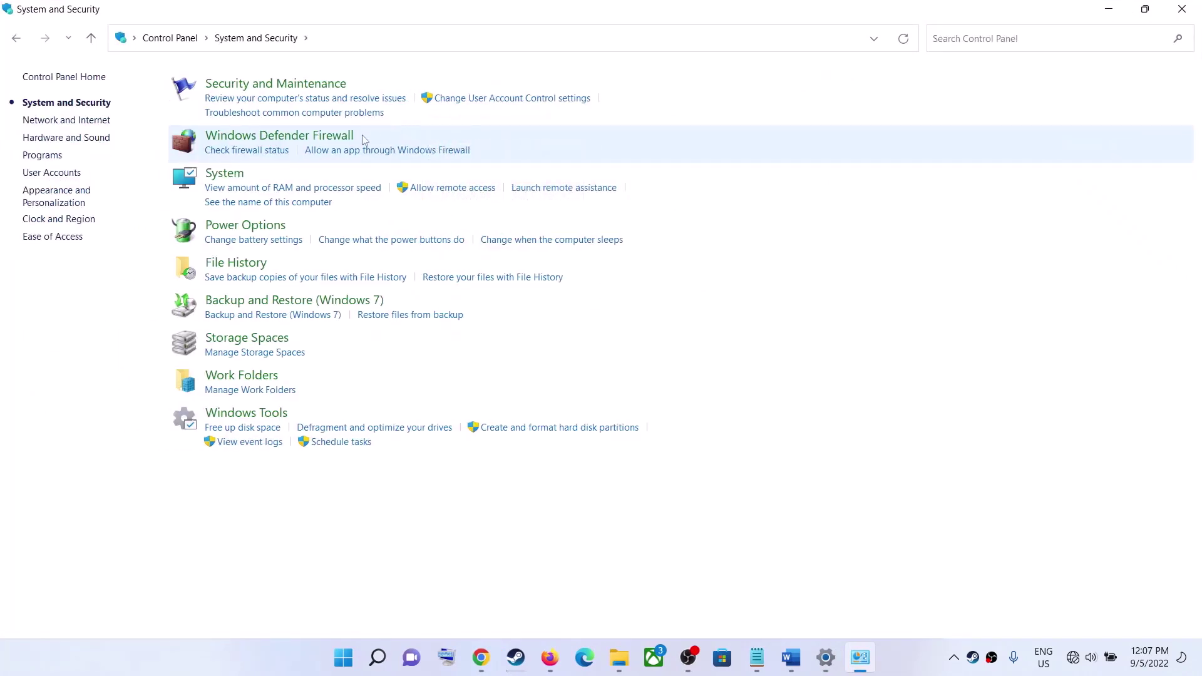
left_click(282, 141)
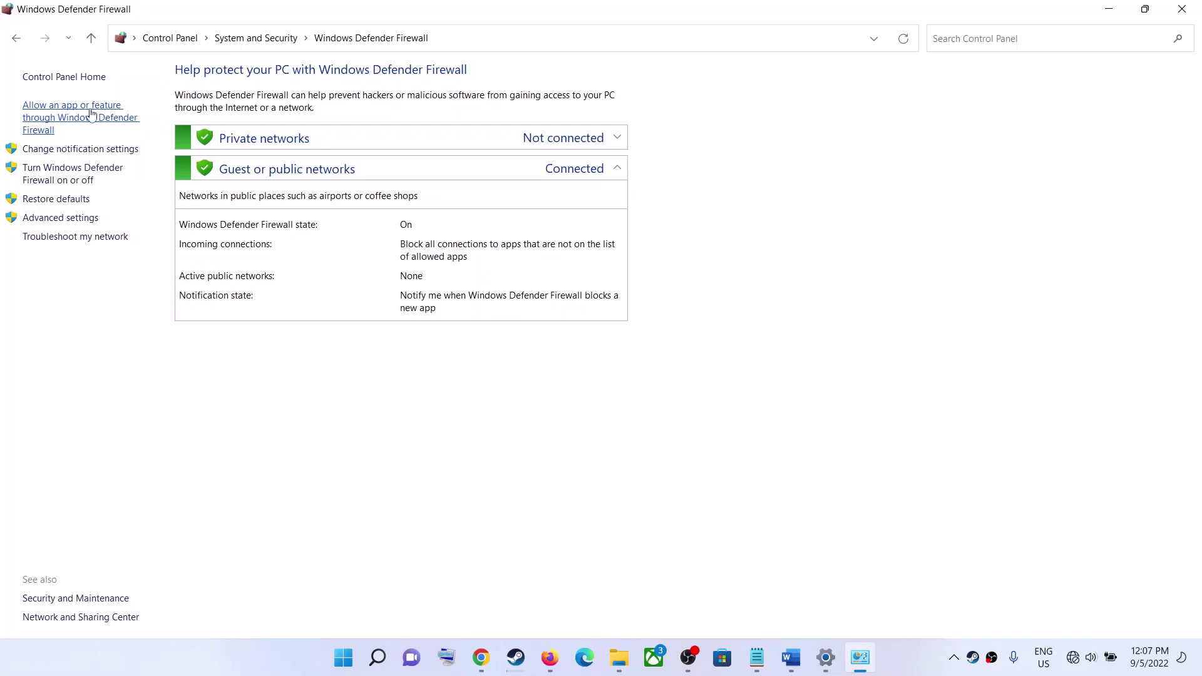
Start allowing another app and browse to E:\SteamLibrary\steamapps\common\JoJo's Bizarre Adventure.
left_click(75, 121)
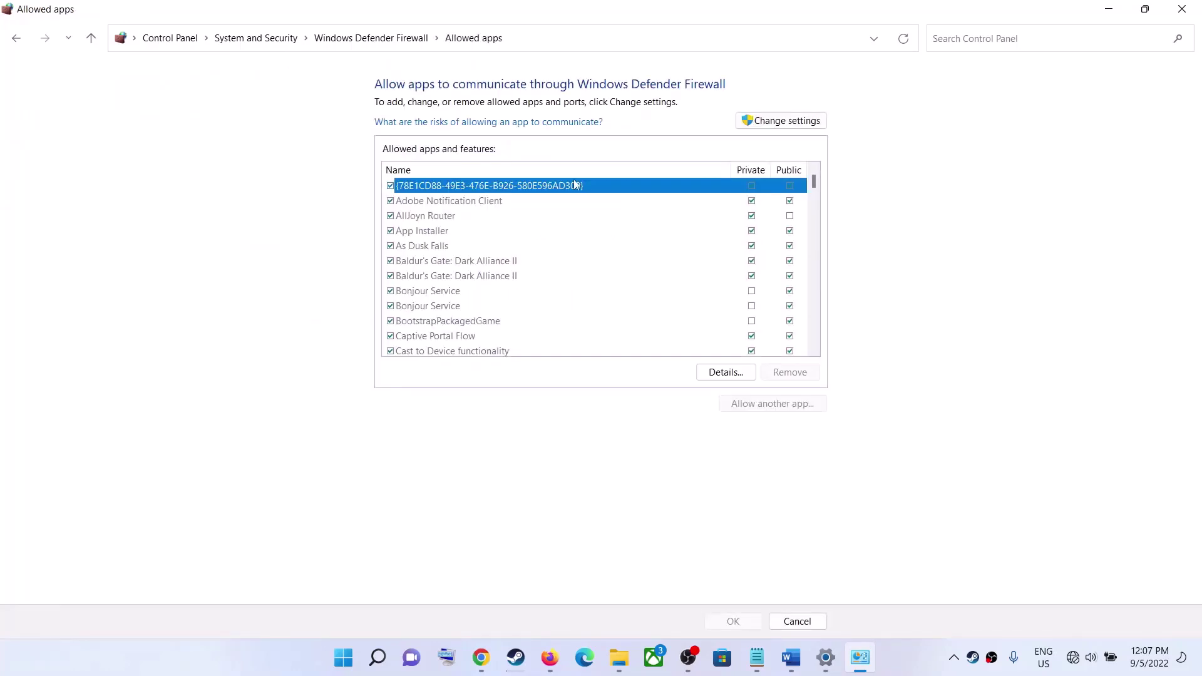
left_click(776, 122)
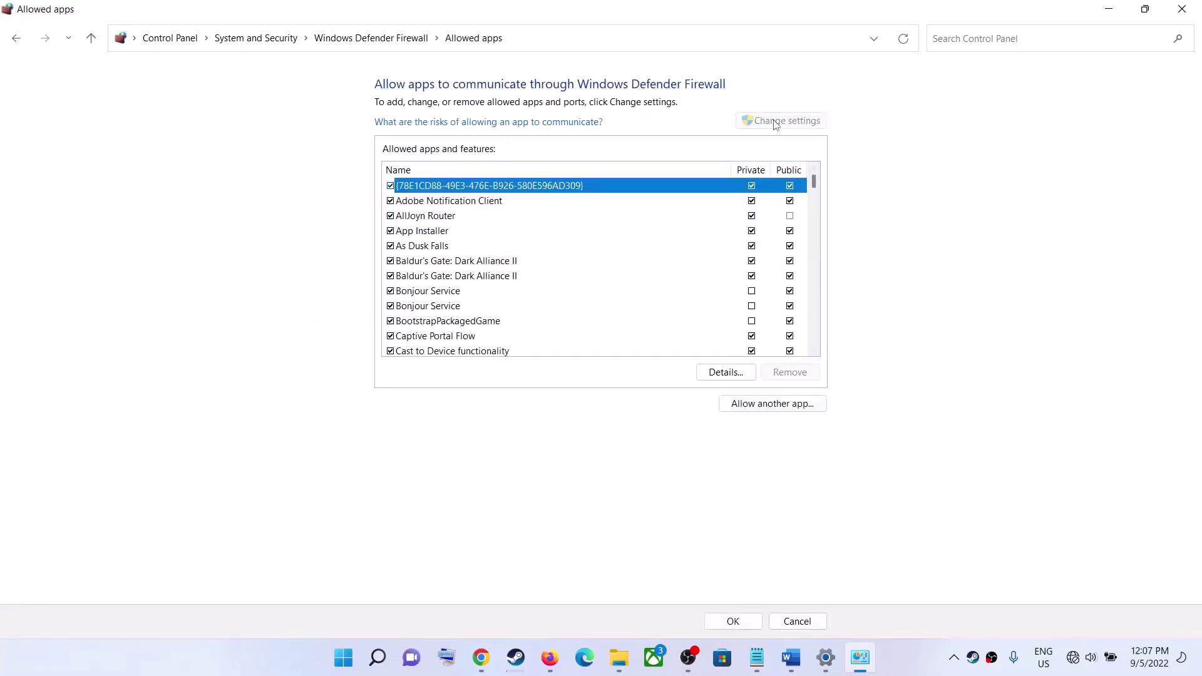
left_click(759, 403)
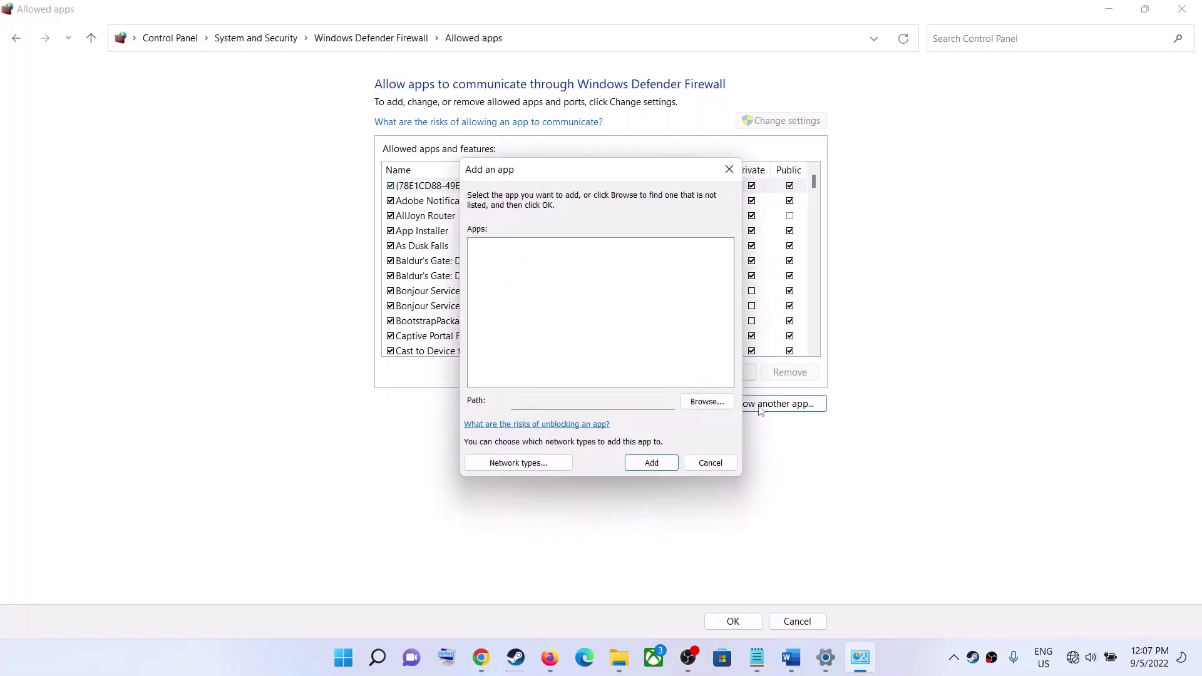
left_click(684, 404)
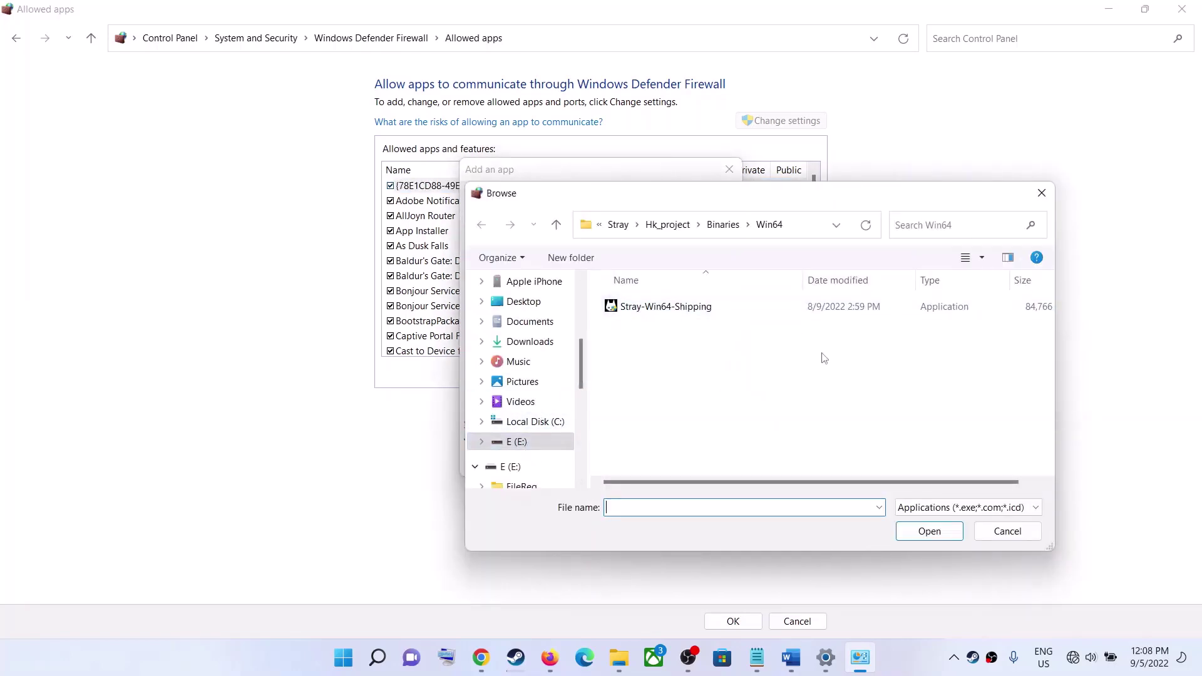
left_click(518, 442)
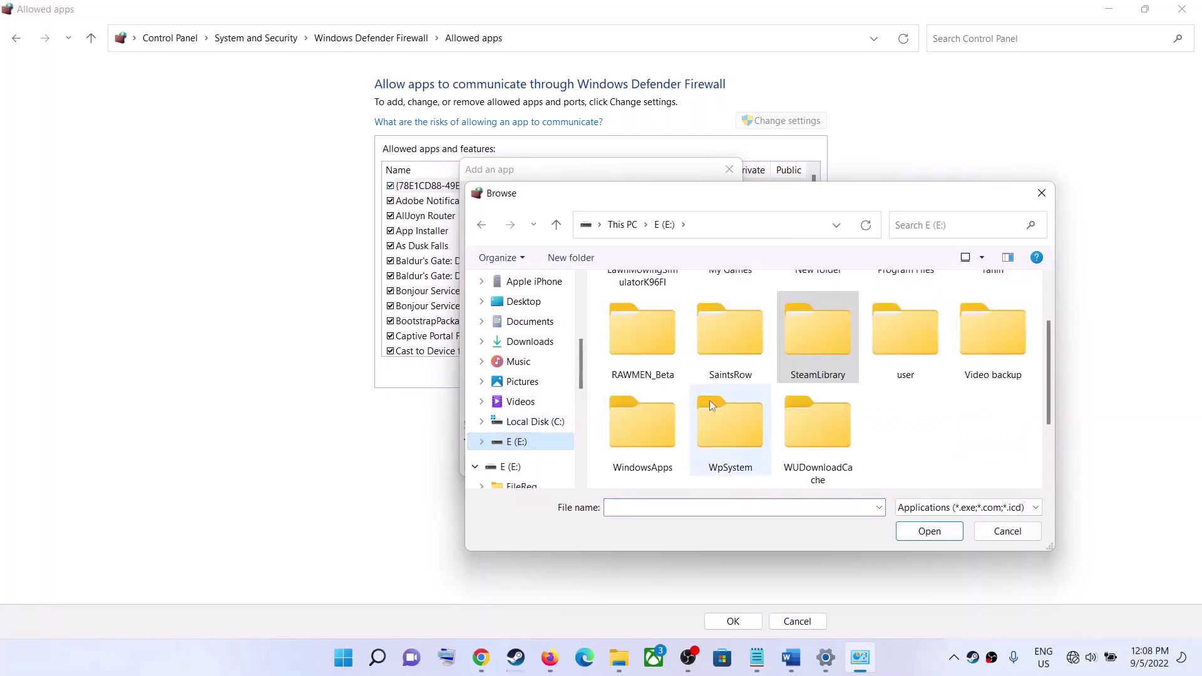
double_click(814, 350)
double_click(642, 307)
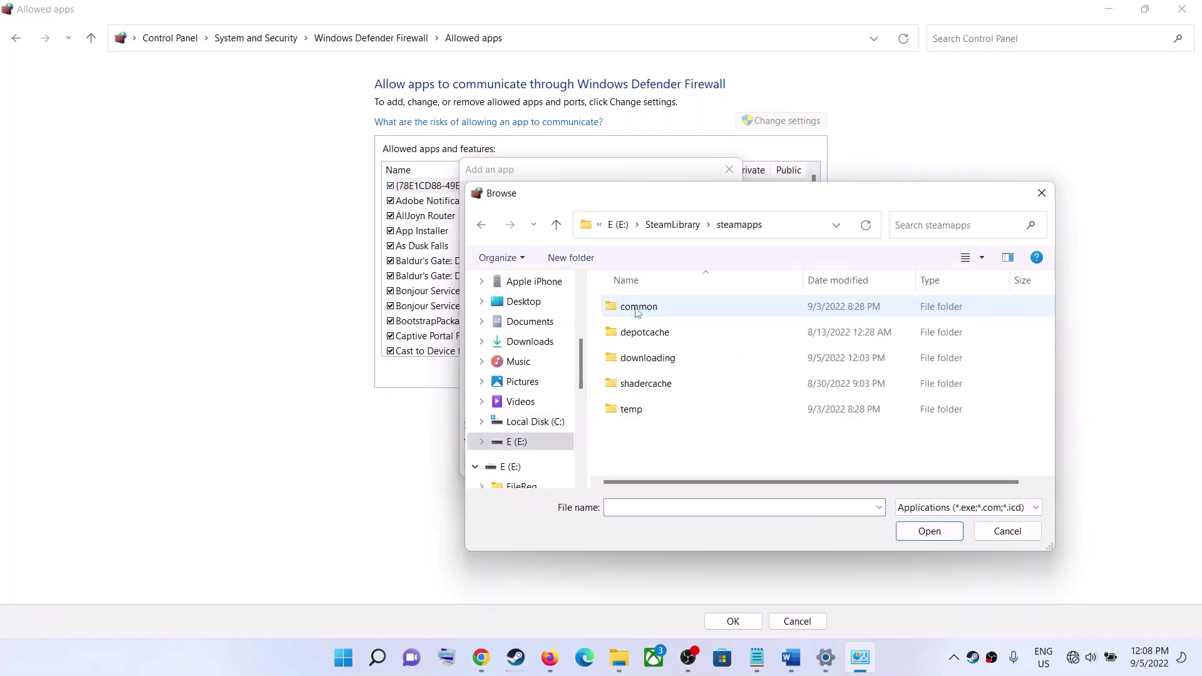
double_click(640, 308)
scroll(705, 382, "down", 3)
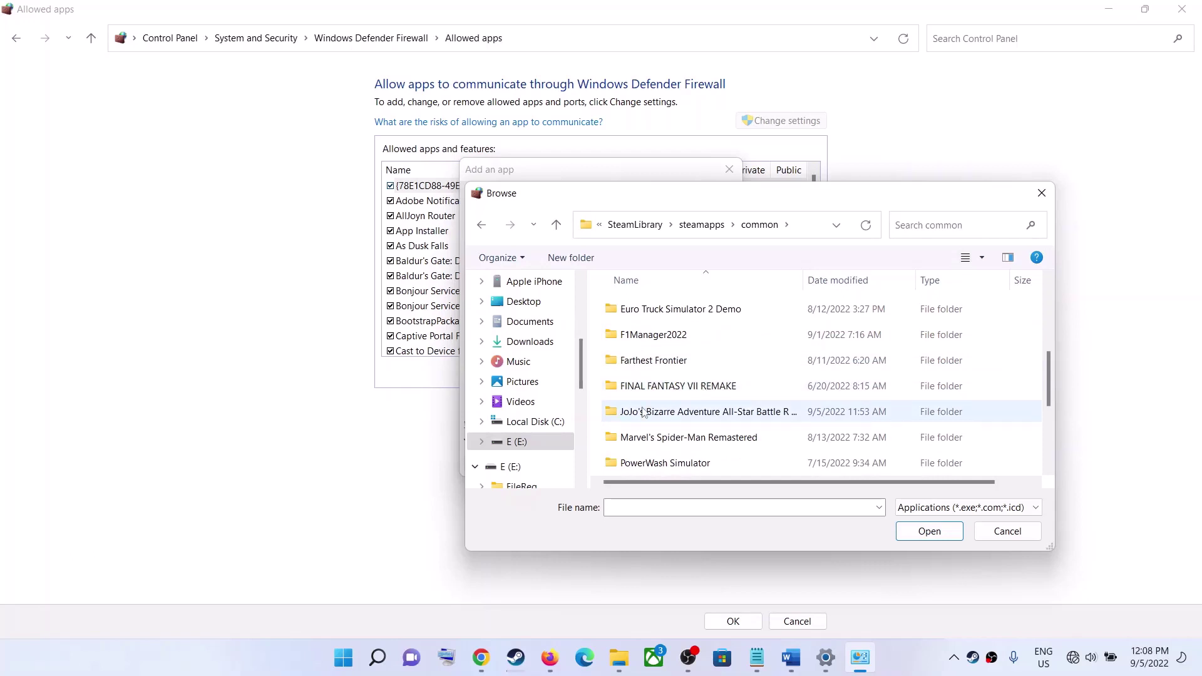
double_click(663, 413)
Add ASBR to the firewall's allowed apps, save with OK, and close Control Panel.
left_click(655, 360)
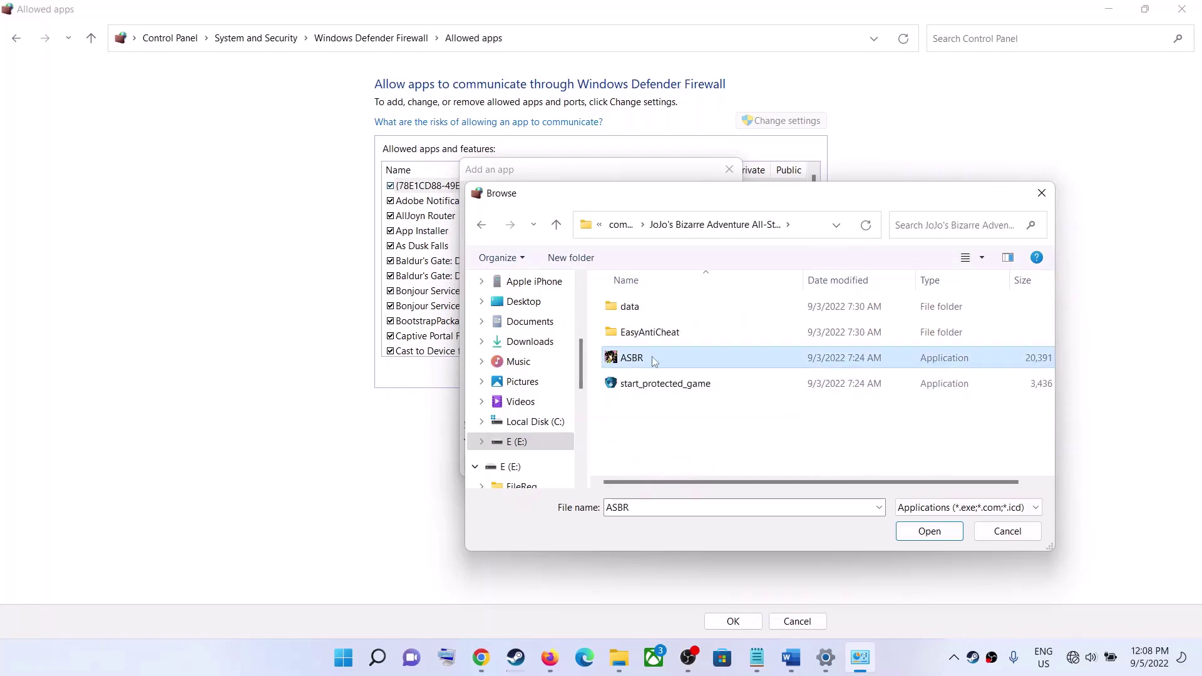
left_click(929, 537)
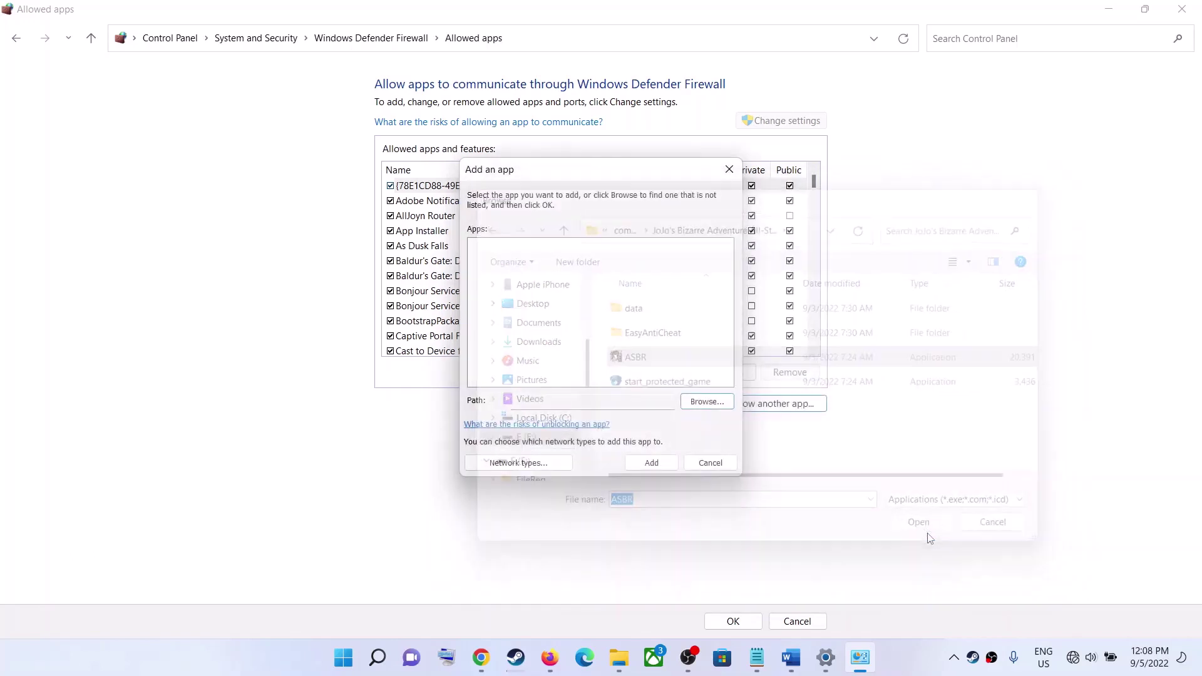
left_click(652, 464)
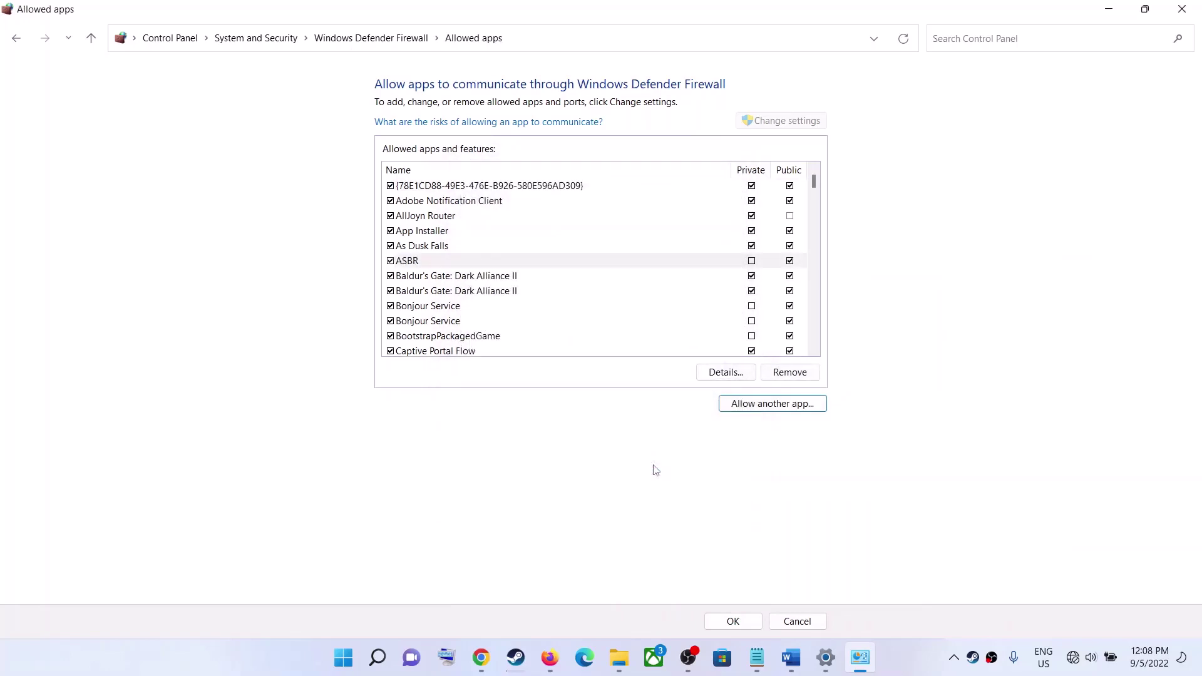
left_click(719, 622)
left_click(1181, 8)
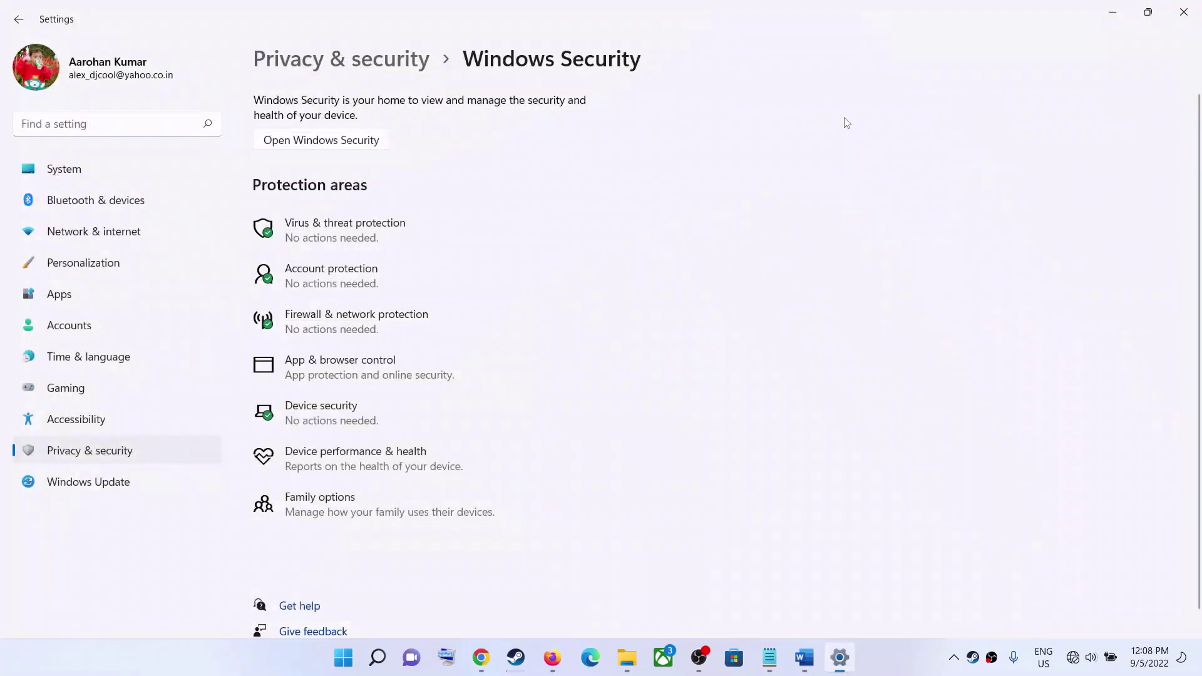
Close Settings, restore the Fix JoJo guide, and select the Step 3 instruction text.
left_click(1184, 12)
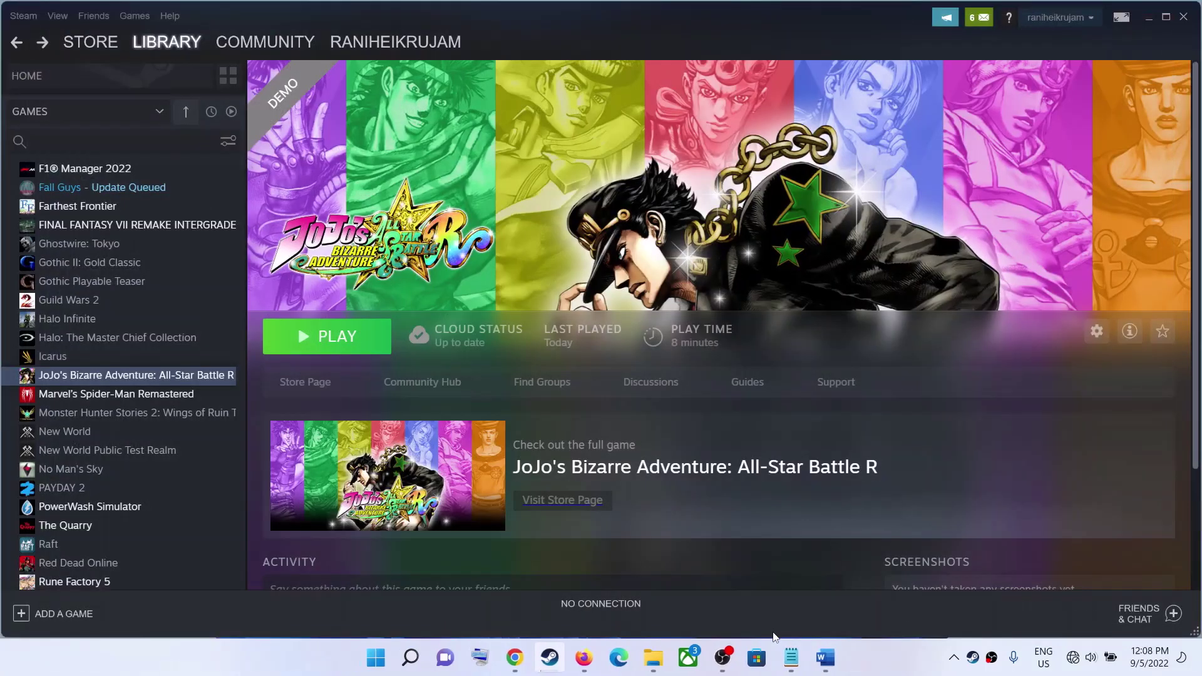
left_click(826, 658)
scroll(453, 358, "down", 3)
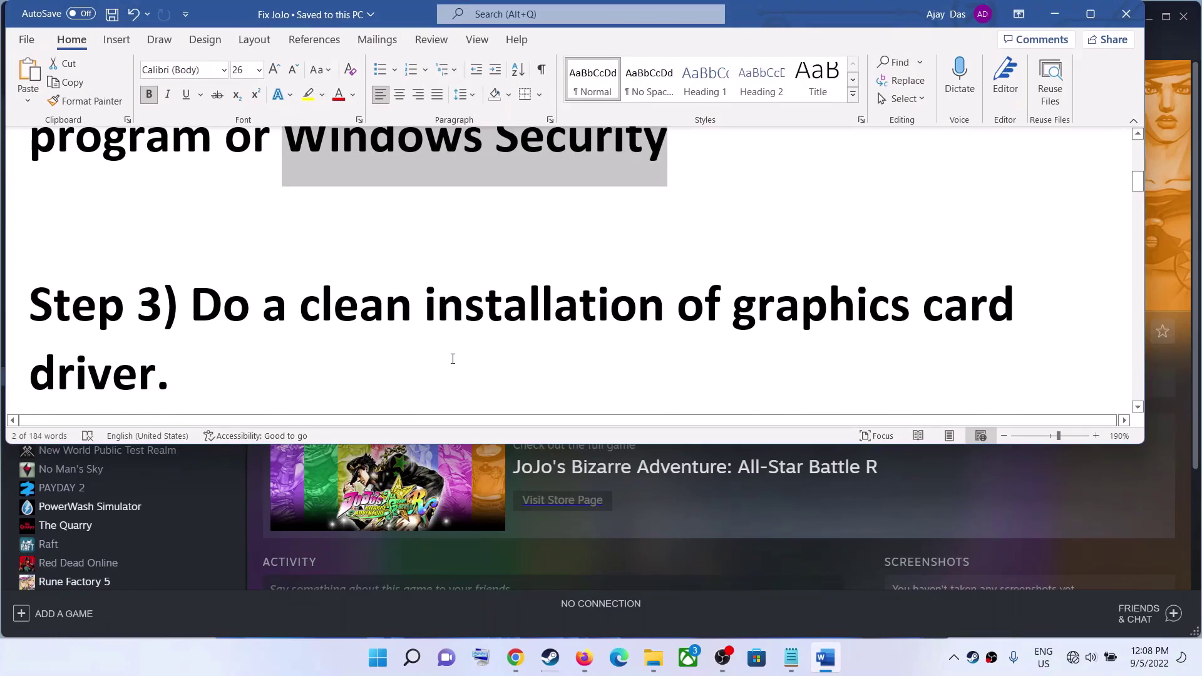
scroll(452, 359, "down", 2)
left_click_drag(258, 231, 207, 307)
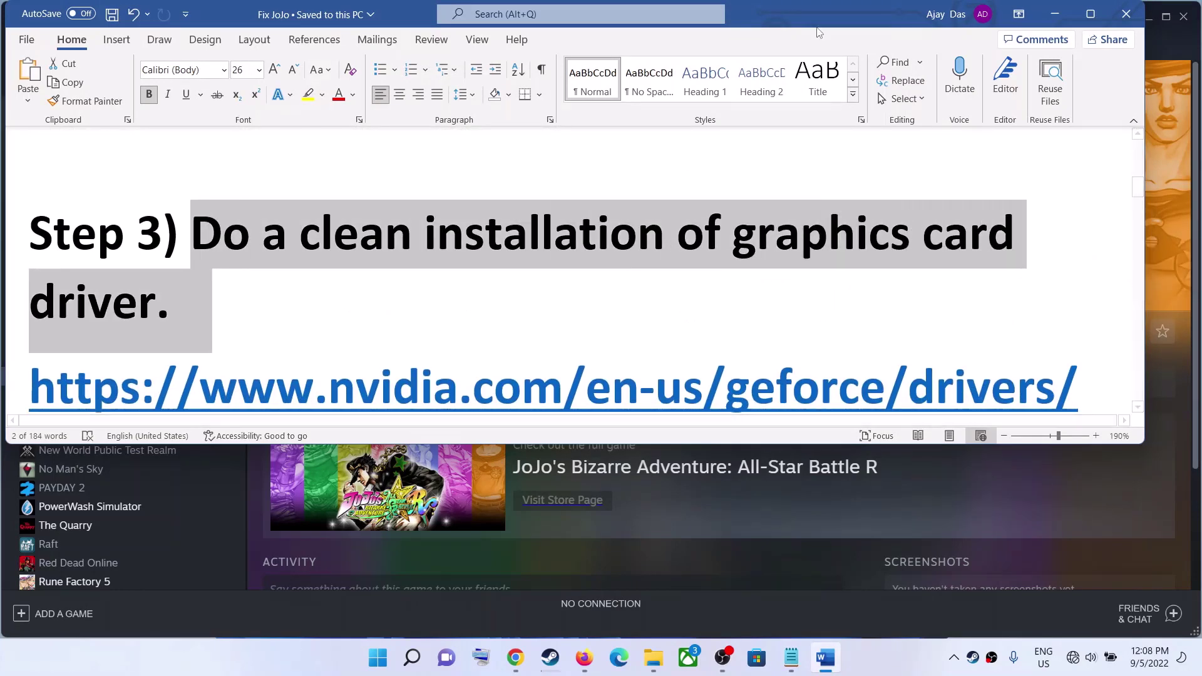
left_click_drag(727, 22, 814, 52)
Highlight the nvidia.com and amd.com driver links in Step 3.
scroll(518, 261, "down", 3)
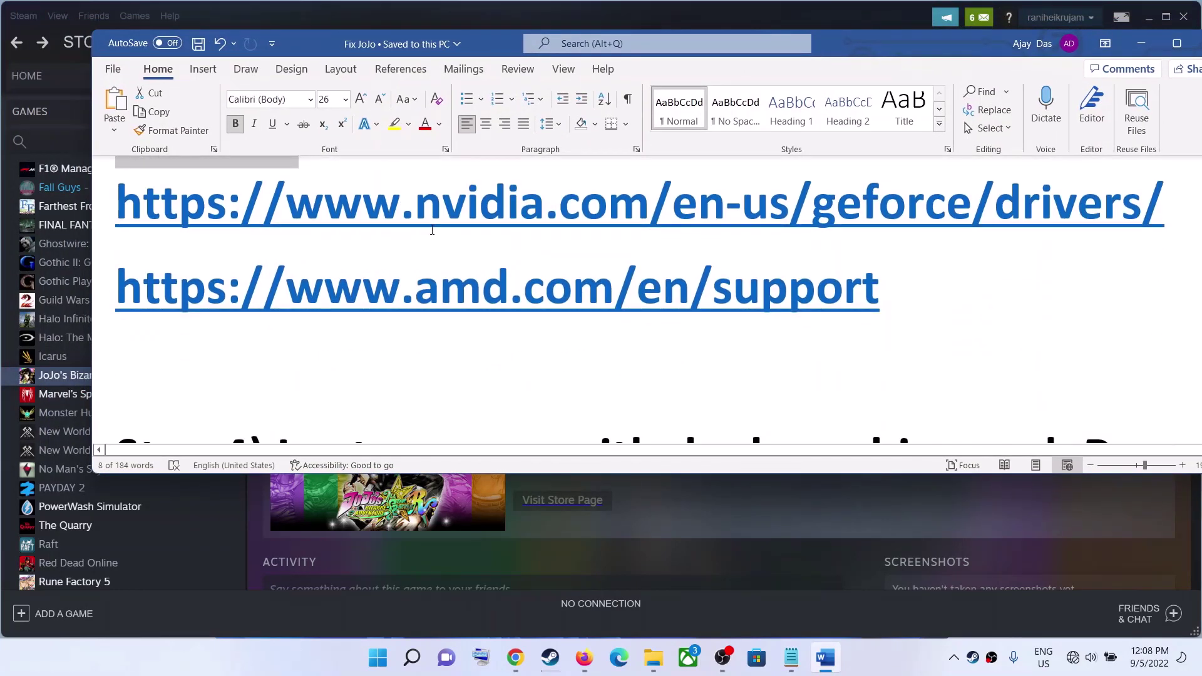
left_click_drag(471, 211, 651, 216)
left_click_drag(366, 291, 636, 309)
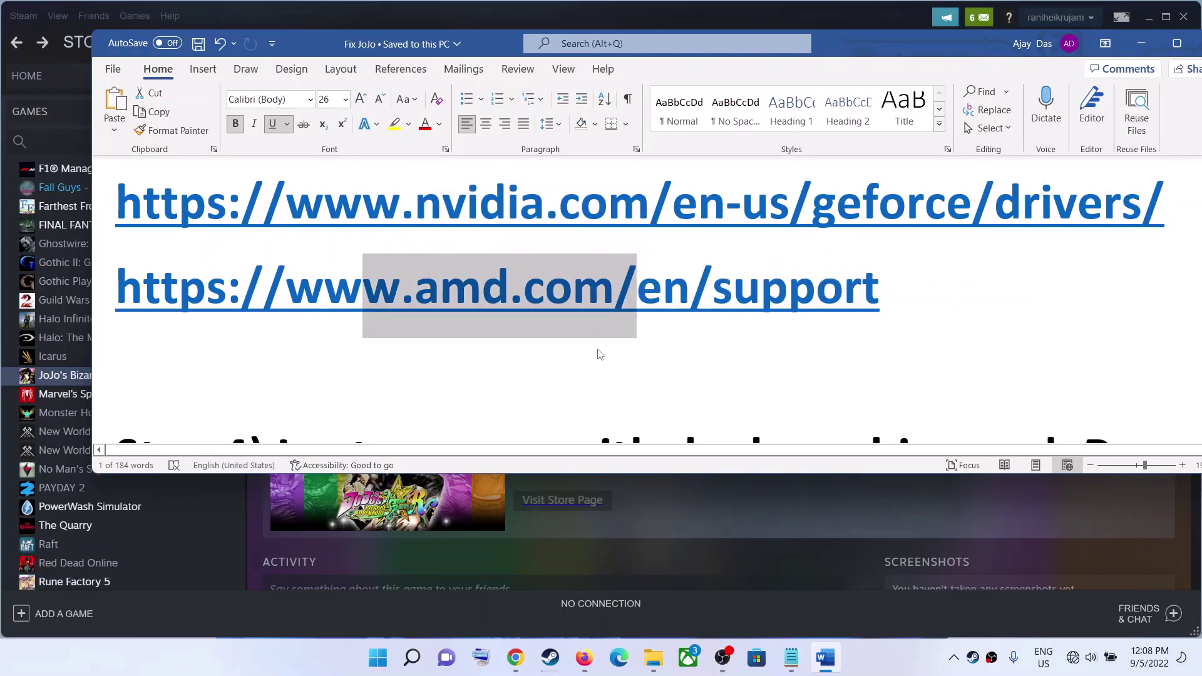
scroll(600, 355, "up", 3)
left_click_drag(415, 346, 557, 345)
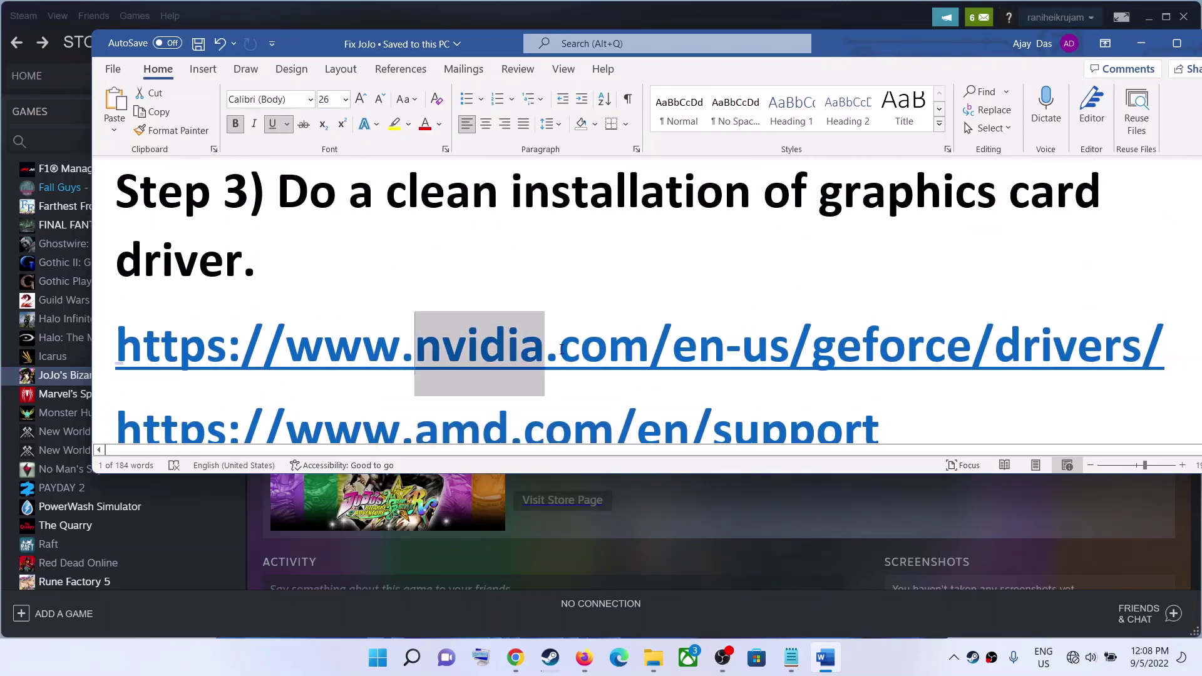
left_click(909, 654)
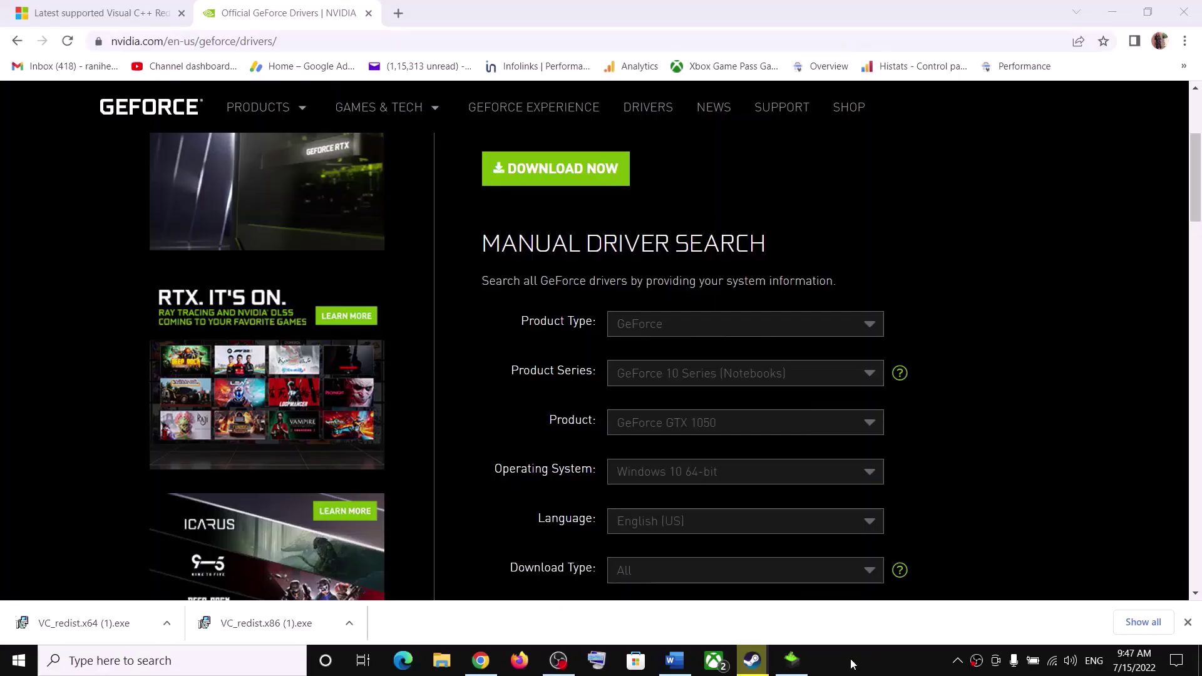
Search drivers for GeForce 10 Series (Notebooks), GeForce GTX 1050, Windows 10 64-bit.
left_click(721, 381)
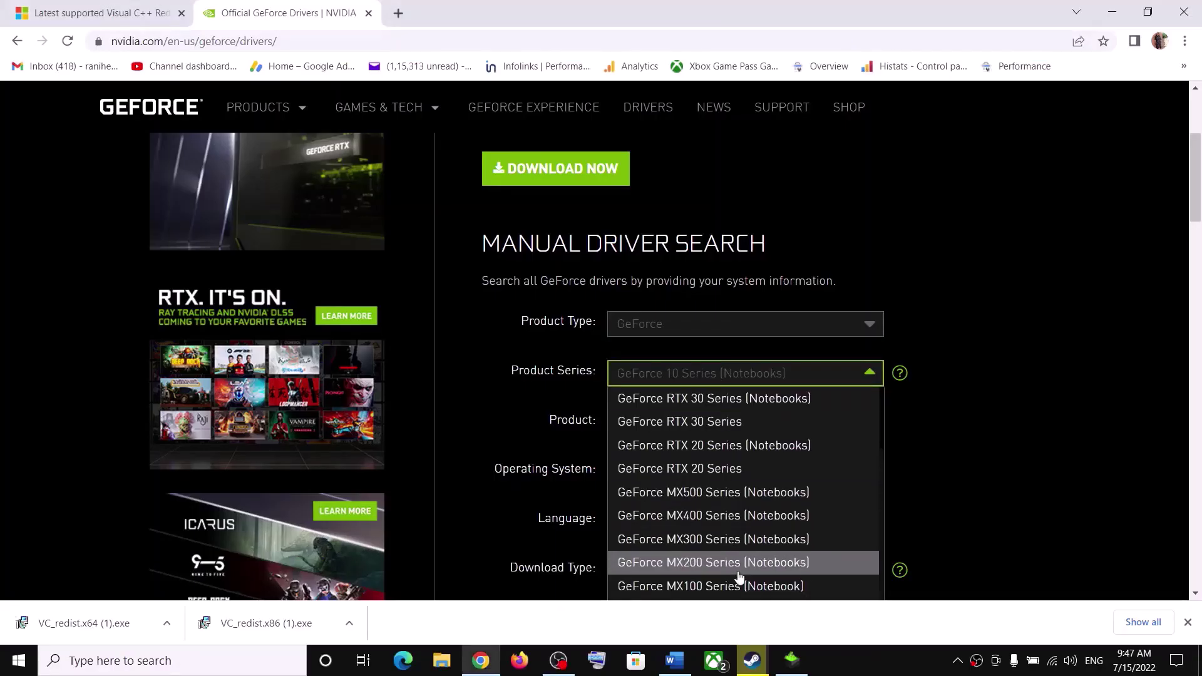
left_click(938, 412)
left_click(759, 420)
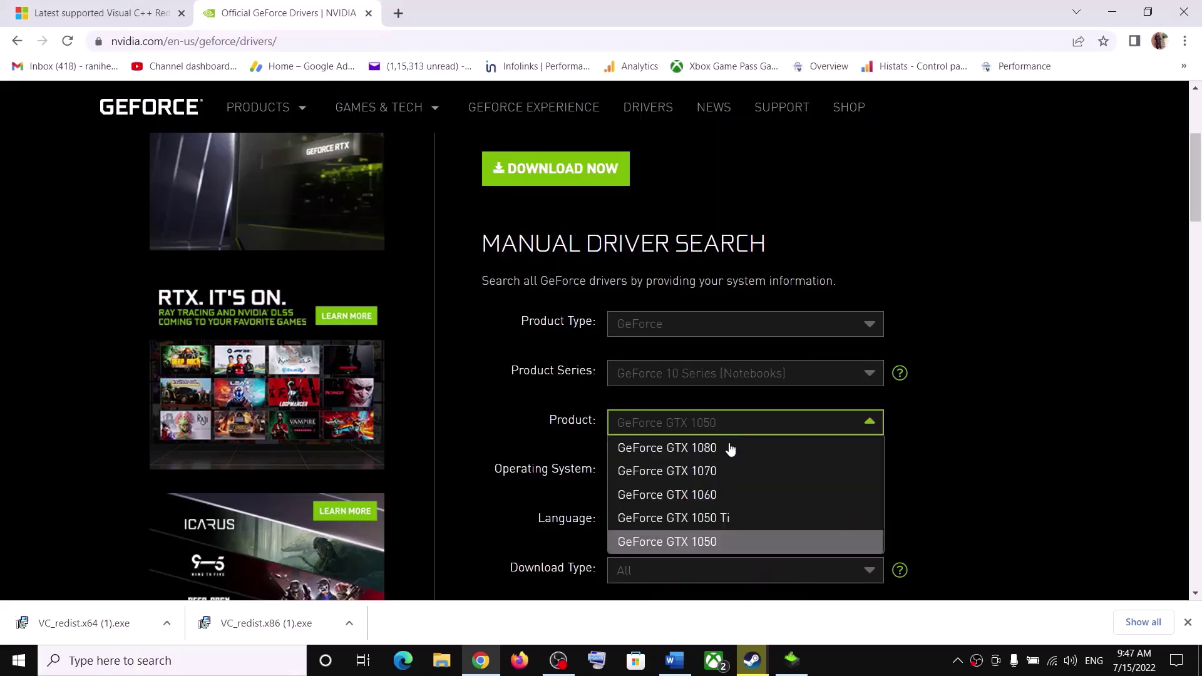
left_click(924, 467)
scroll(926, 438, "down", 2)
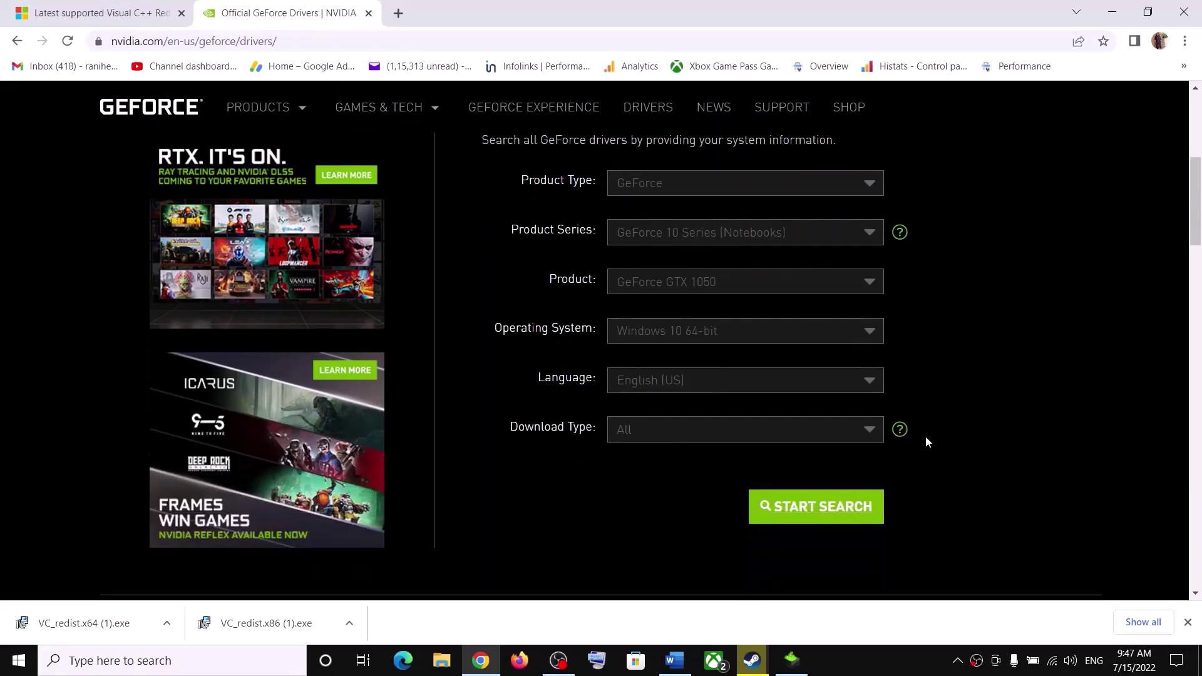
left_click(685, 313)
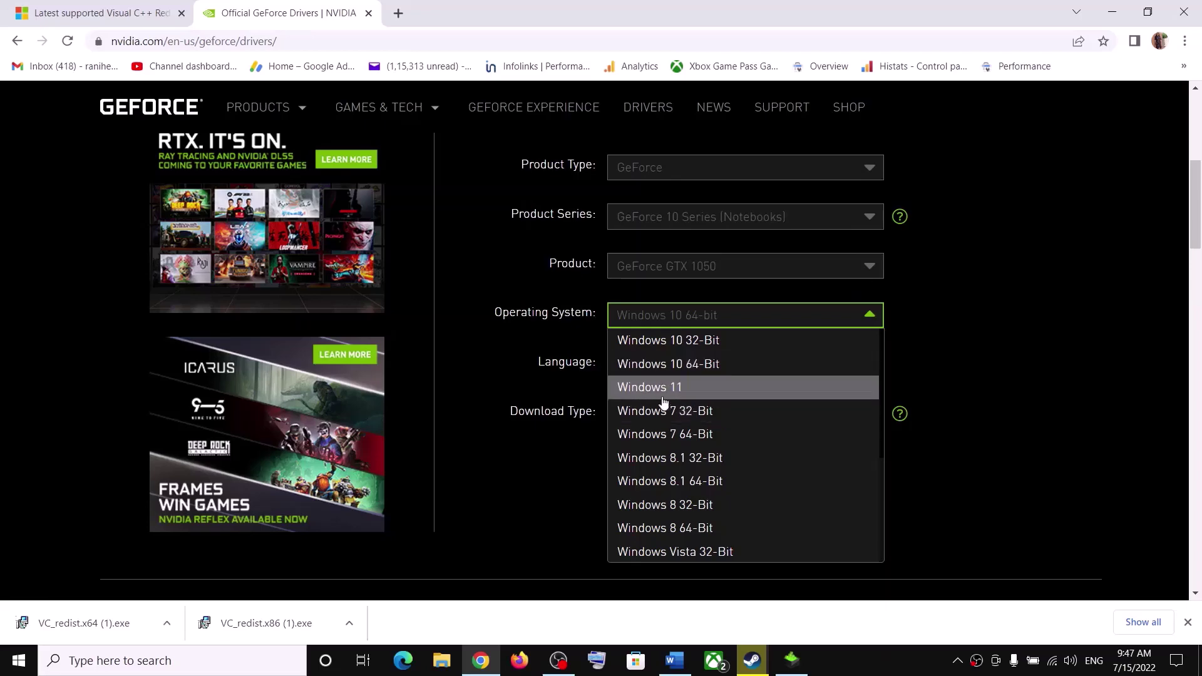
left_click(996, 354)
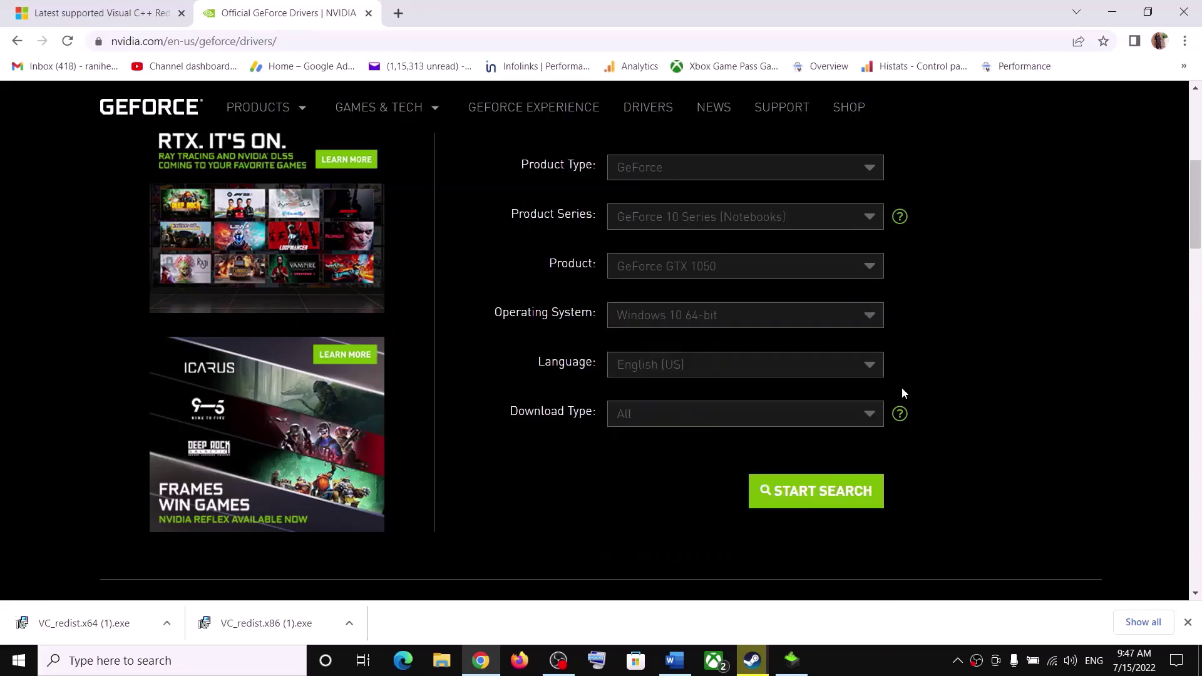
left_click(829, 497)
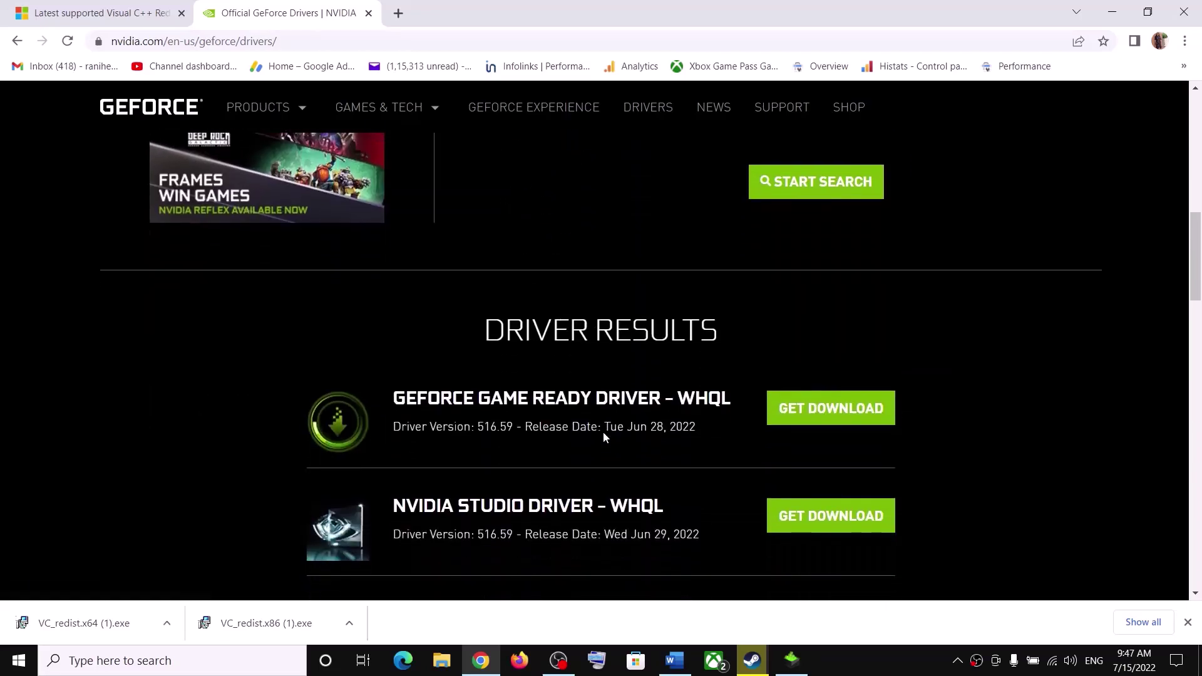
Download the GeForce Game Ready Driver 516.59 from the search results.
left_click_drag(399, 396, 591, 396)
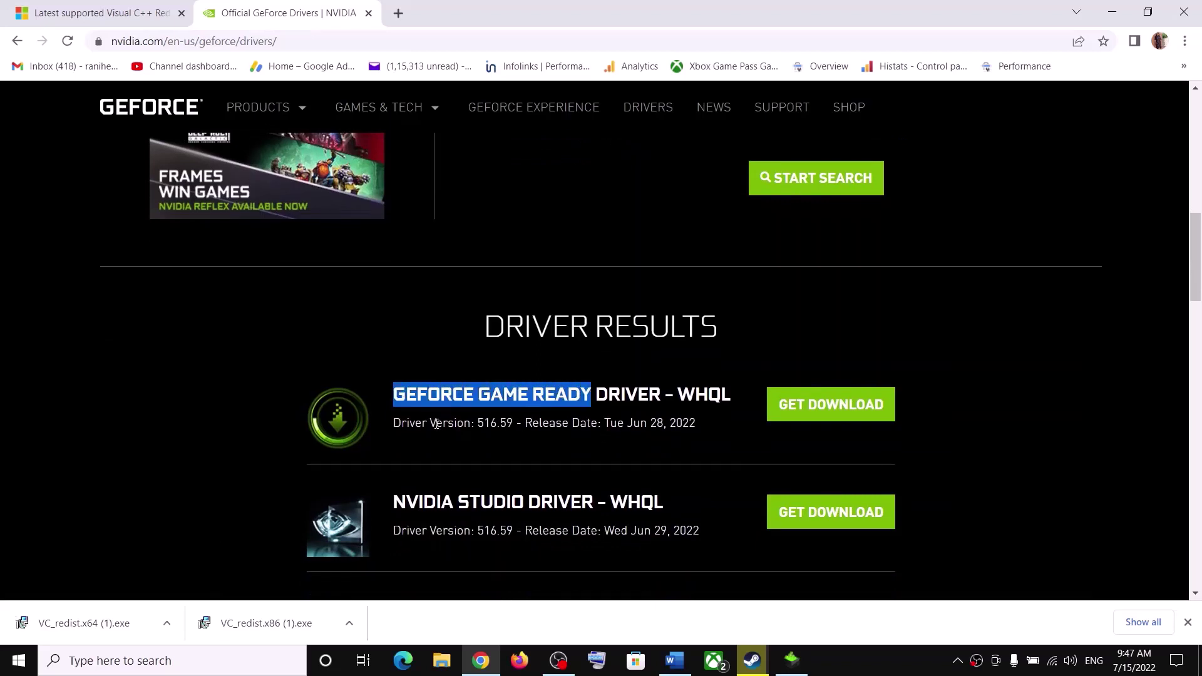
left_click_drag(437, 424, 525, 422)
left_click(848, 412)
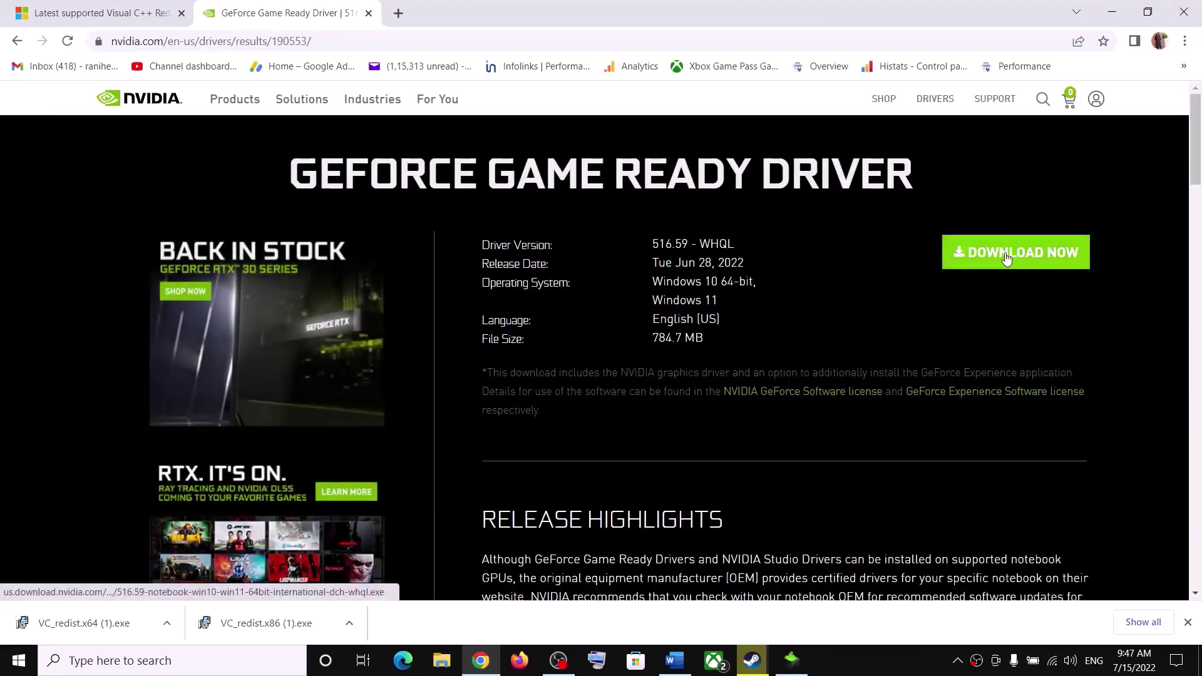
left_click(1006, 258)
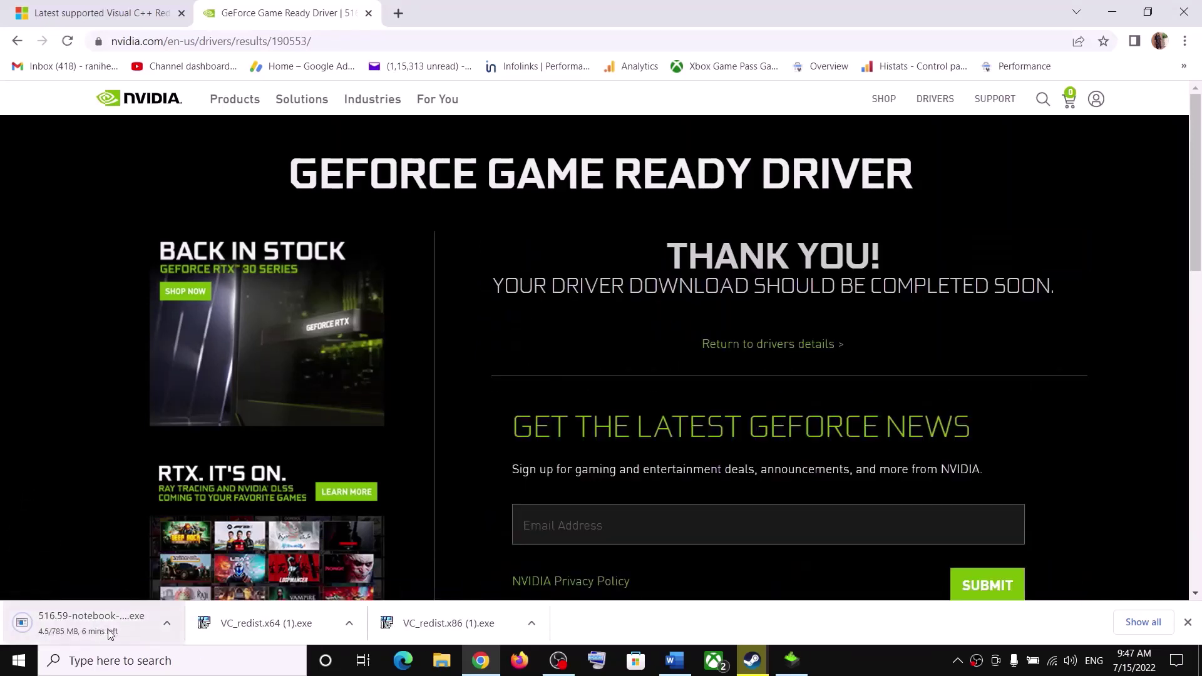
Accept the NVIDIA license, choose Custom (Advanced), and start a clean installation.
left_click(792, 660)
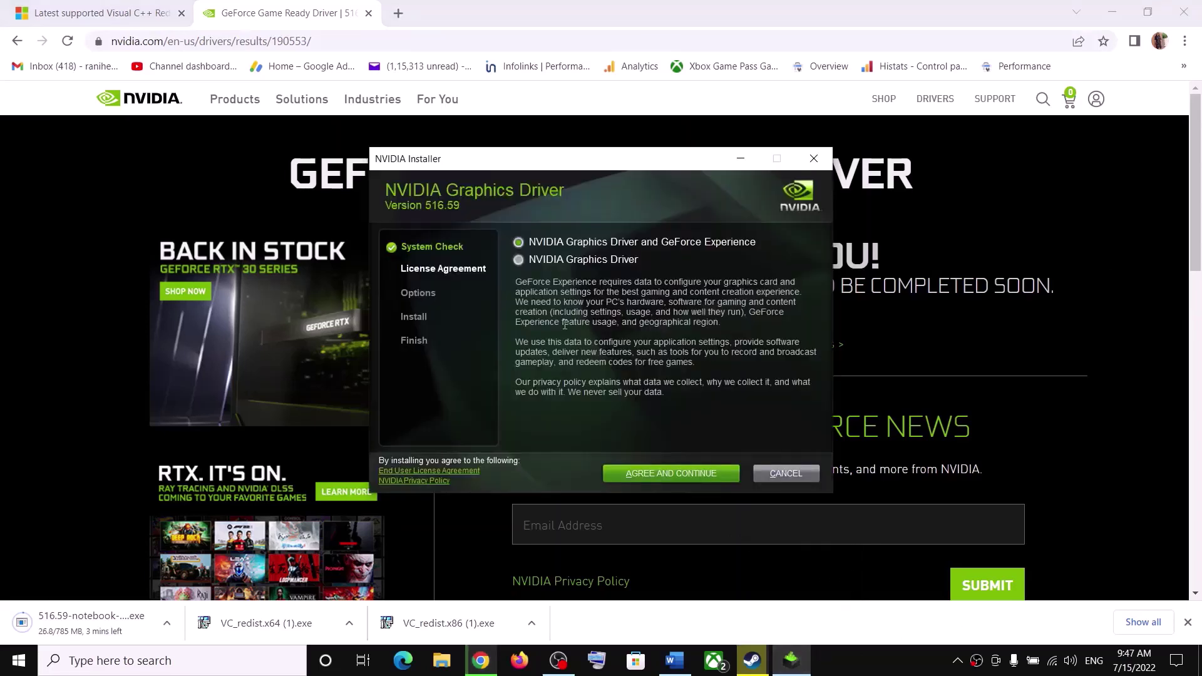
left_click(637, 475)
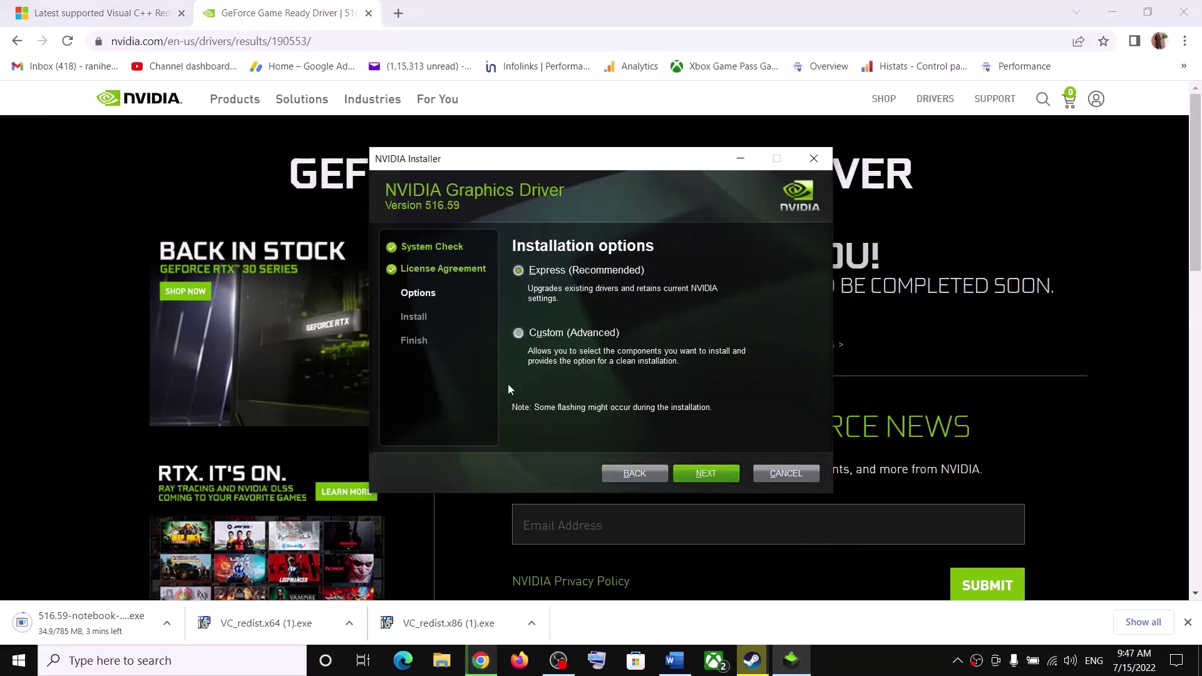
left_click(520, 333)
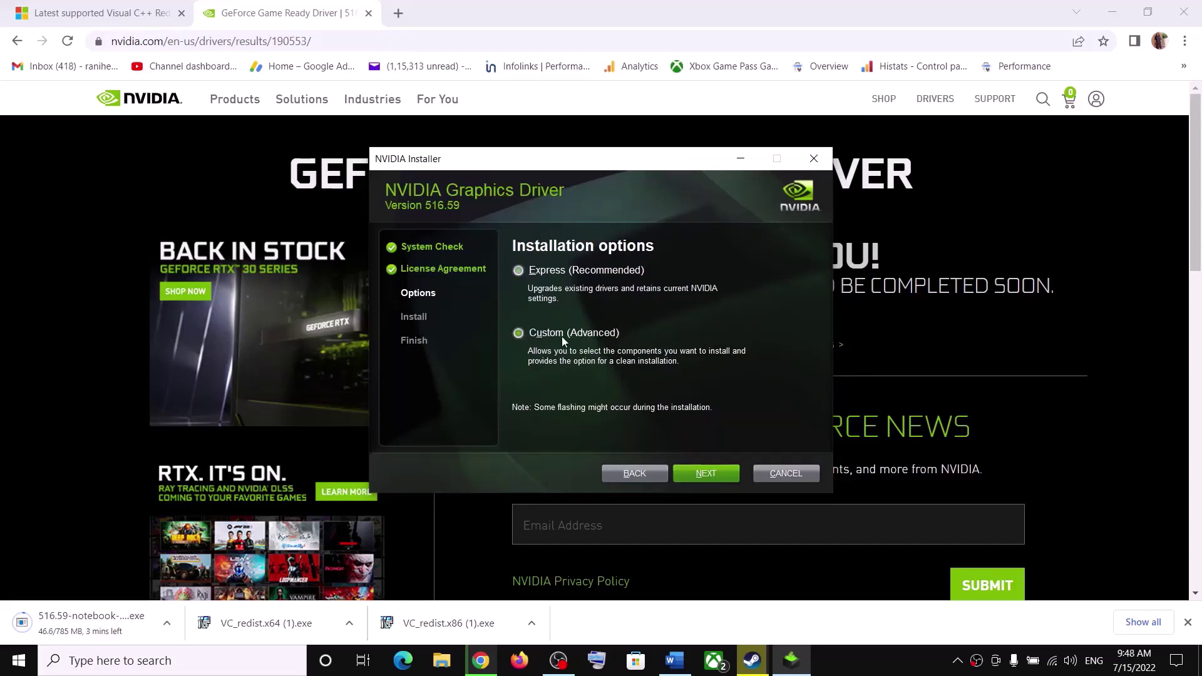
left_click(714, 479)
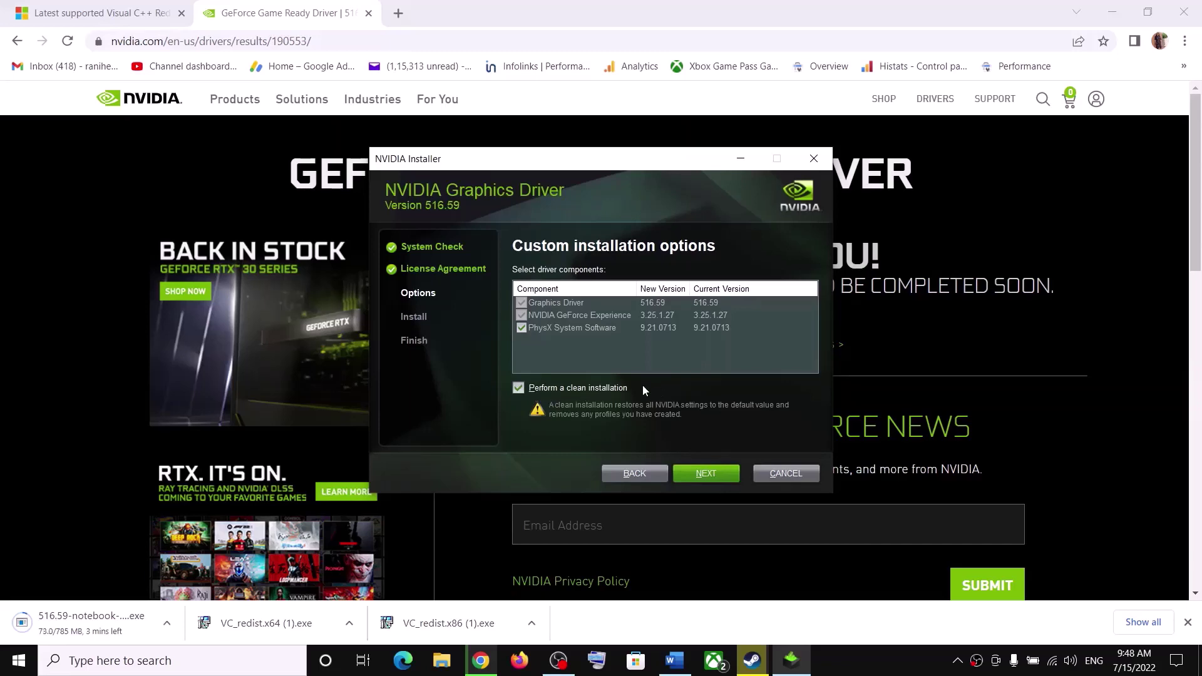
left_click(716, 474)
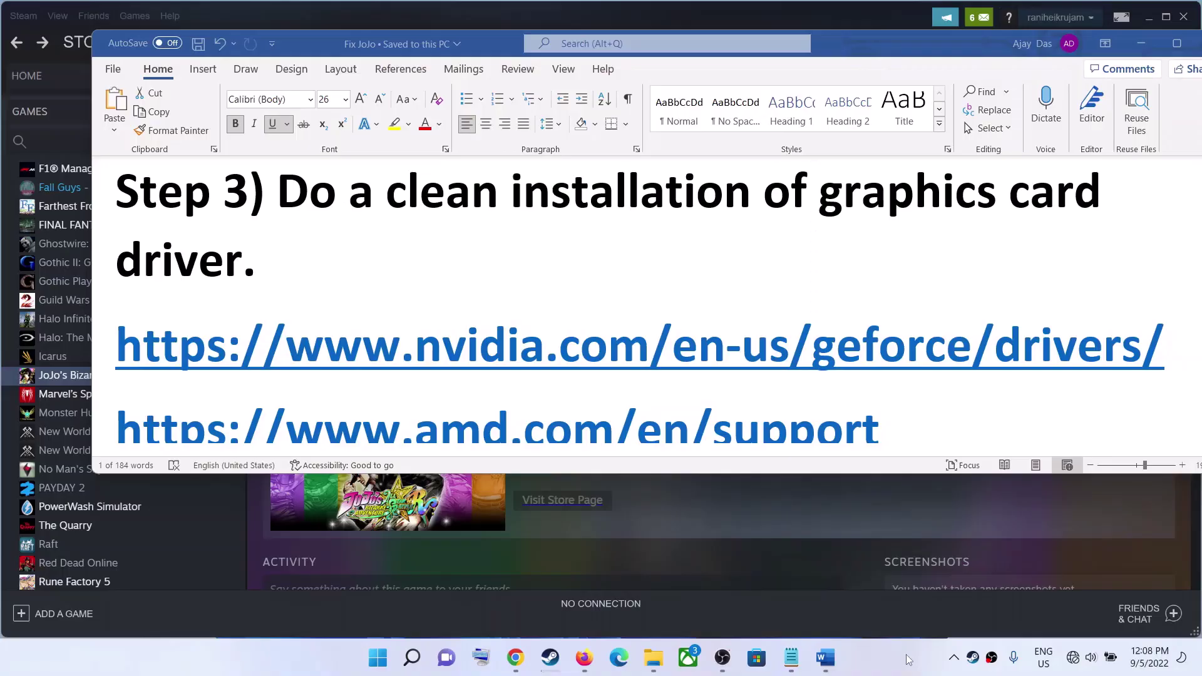
Scroll to Step 4 and highlight its advice to run the game on the dedicated graphics card.
scroll(447, 374, "down", 5)
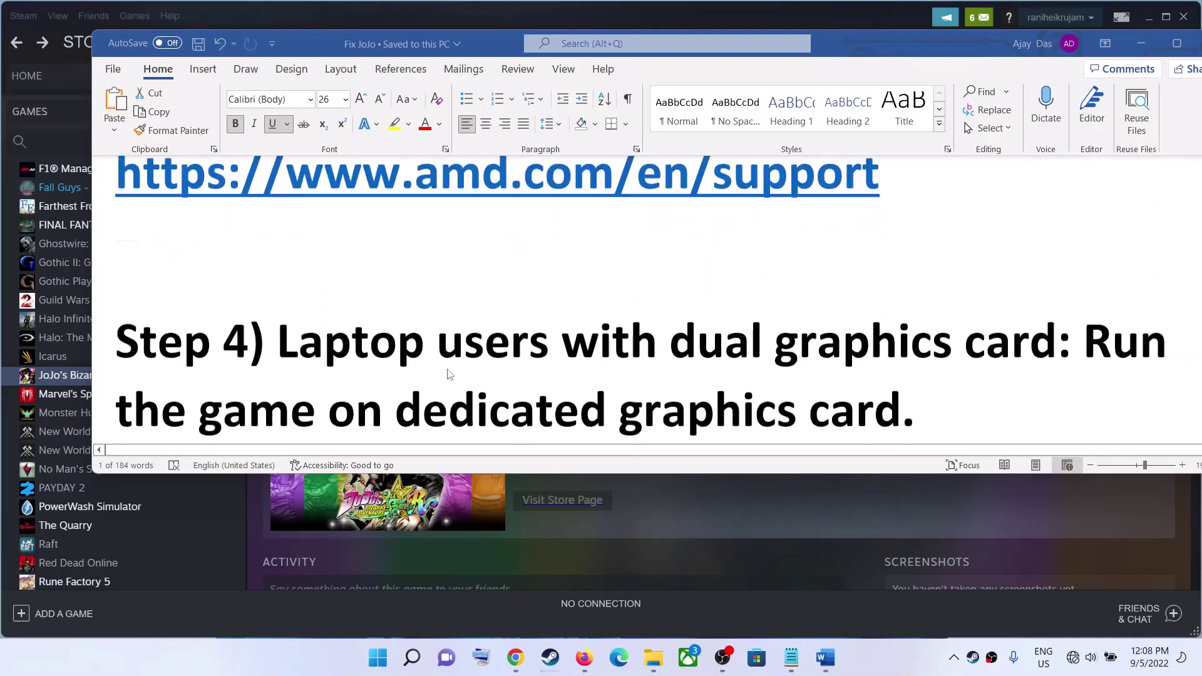
left_click(309, 323)
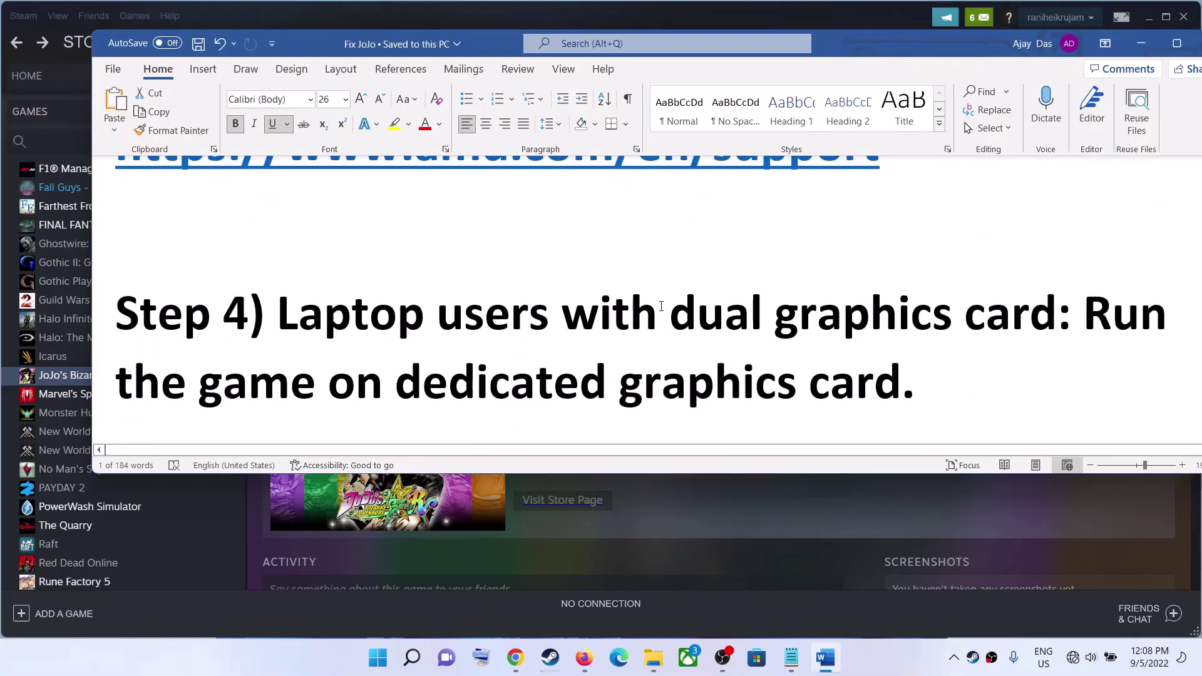
left_click_drag(670, 311, 901, 384)
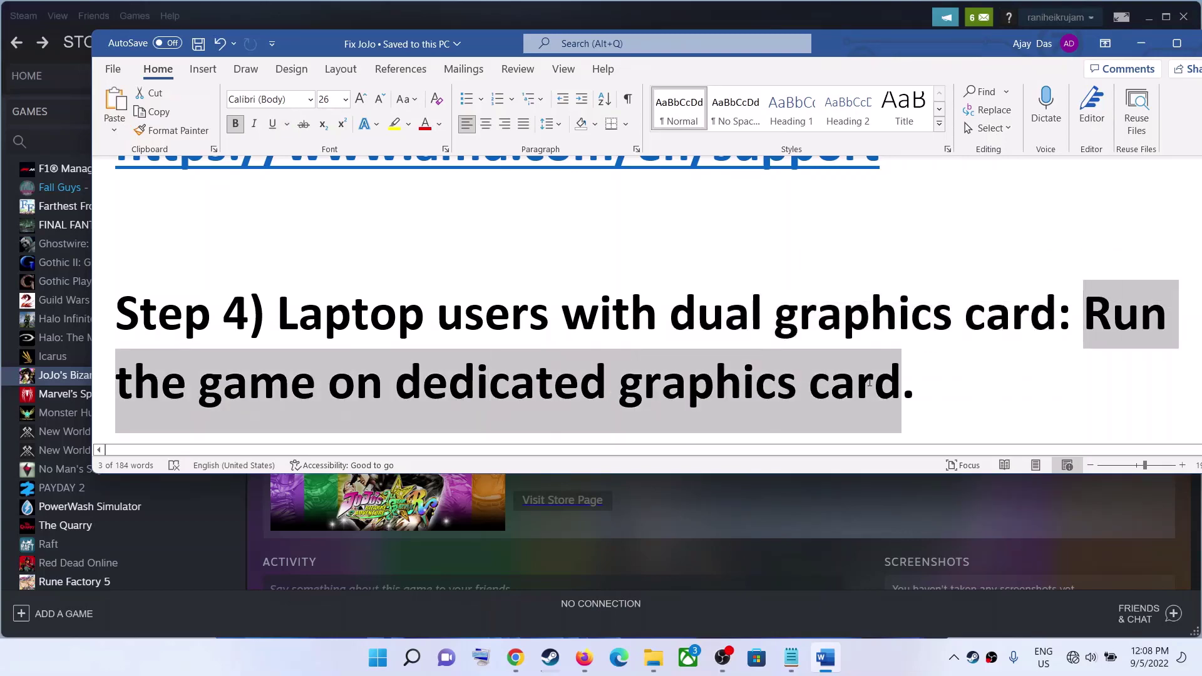
Search the Start menu for 'graphics' and open System > Display > Graphics settings.
left_click(381, 660)
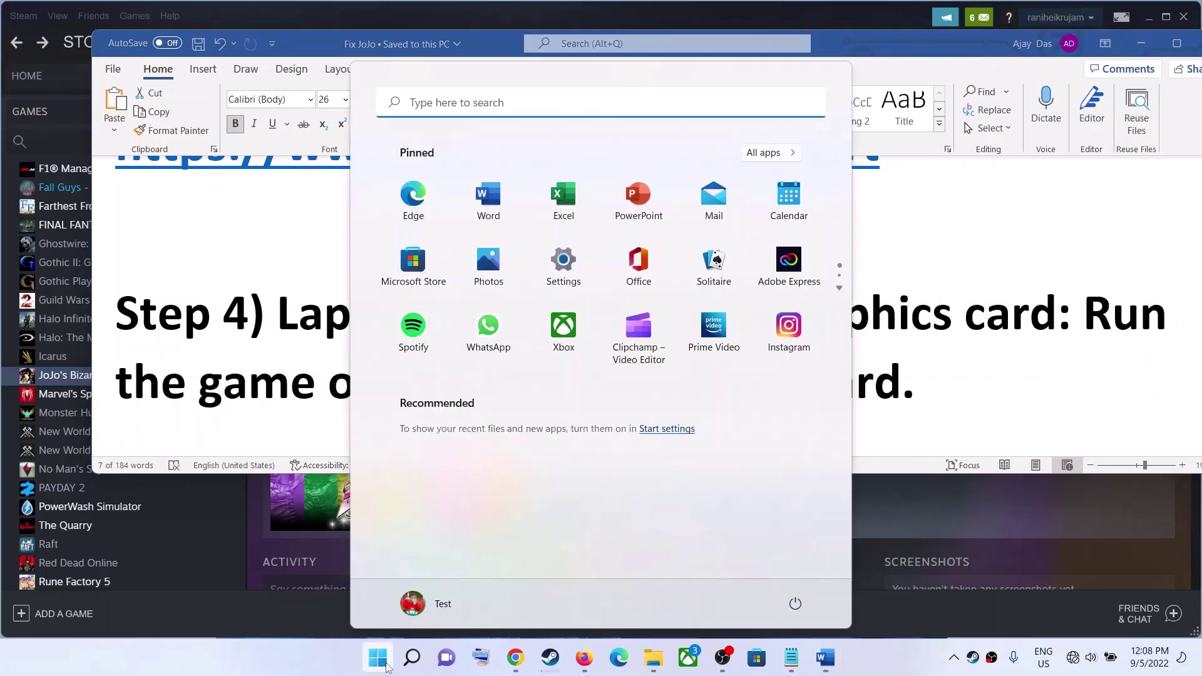
type("graps")
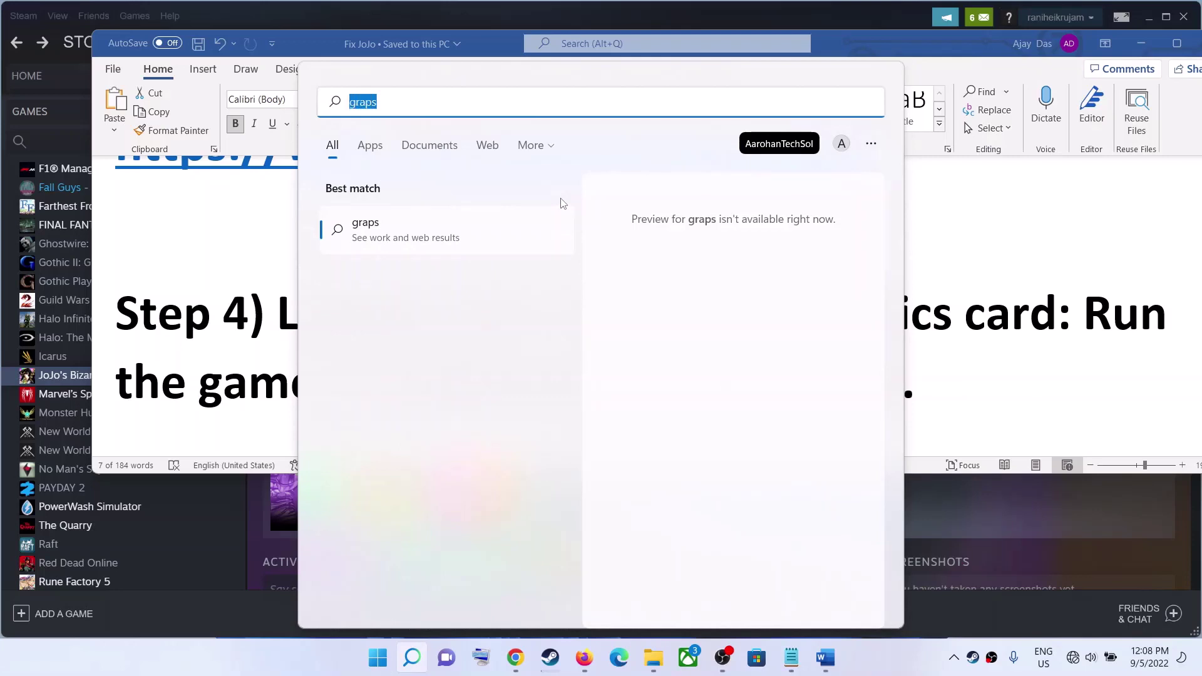
type("graphics settings")
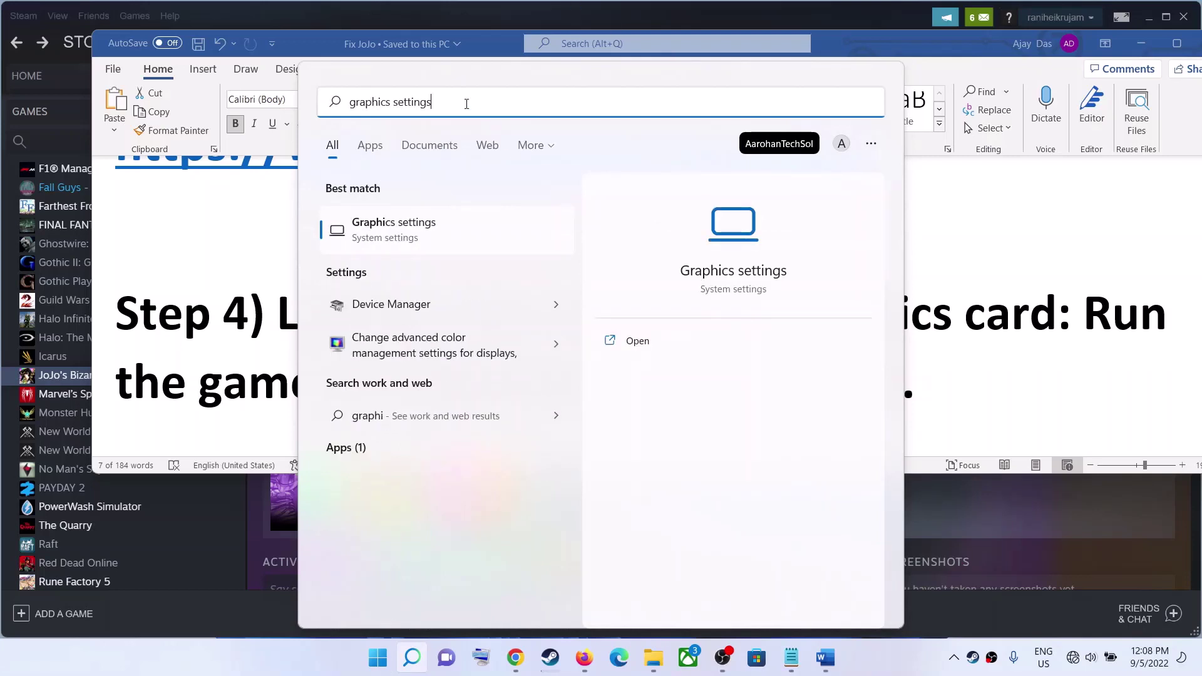
left_click(439, 230)
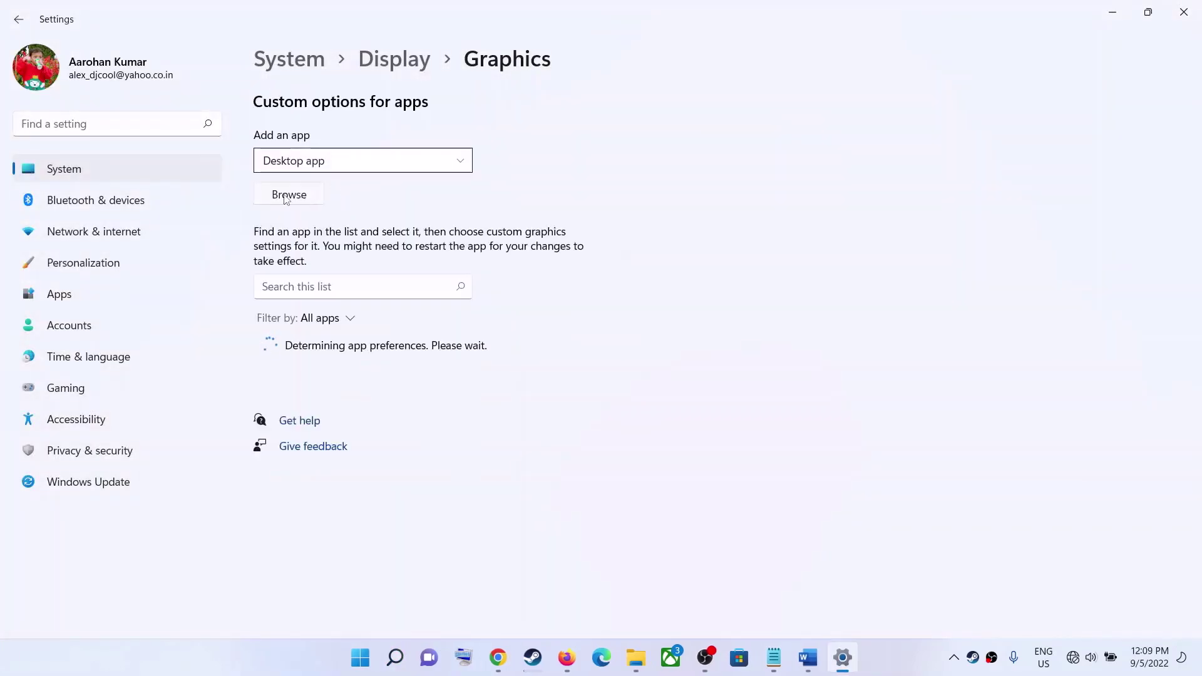
Add ASBR.exe from E: SteamLibrary > steamapps > common > JoJo folder to the Graphics app list.
left_click(287, 195)
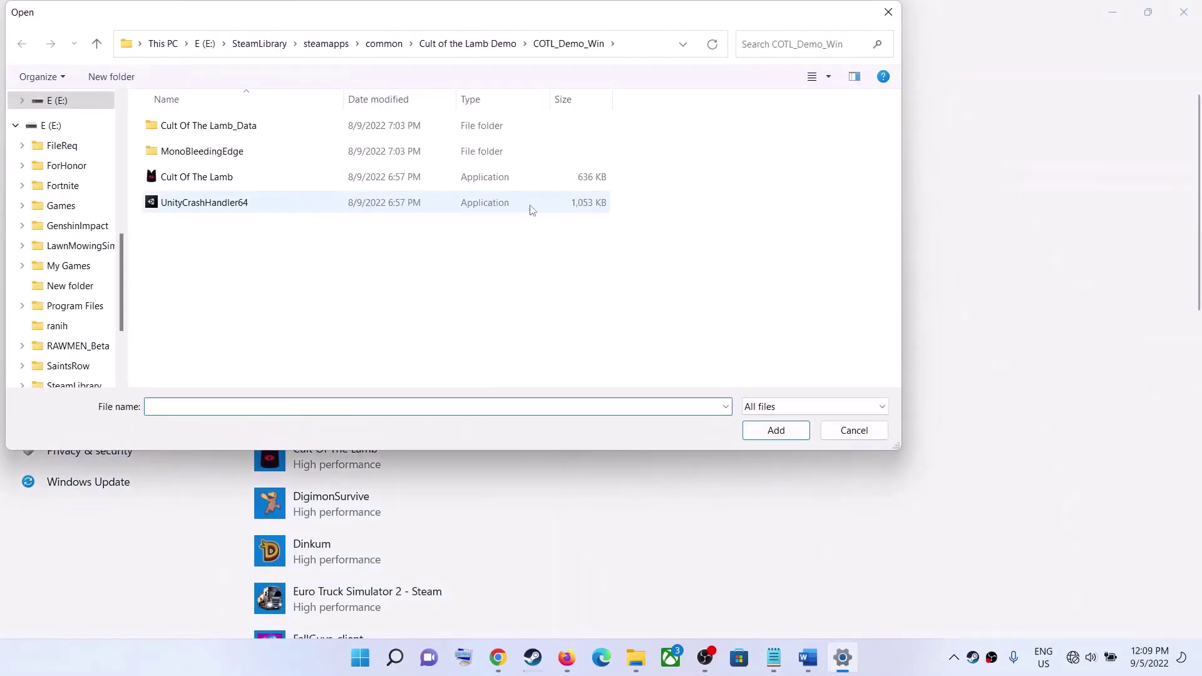
scroll(94, 332, "down", 3)
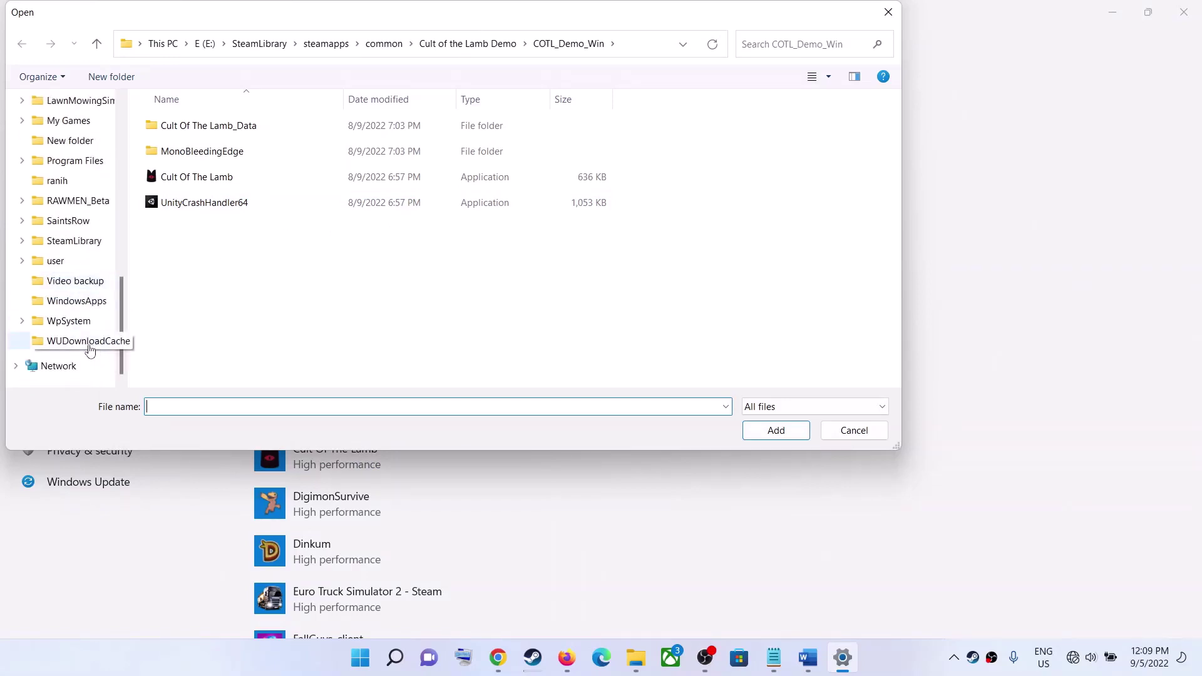
scroll(82, 281, "up", 6)
left_click(51, 185)
scroll(229, 284, "down", 1)
scroll(228, 284, "down", 2)
double_click(189, 247)
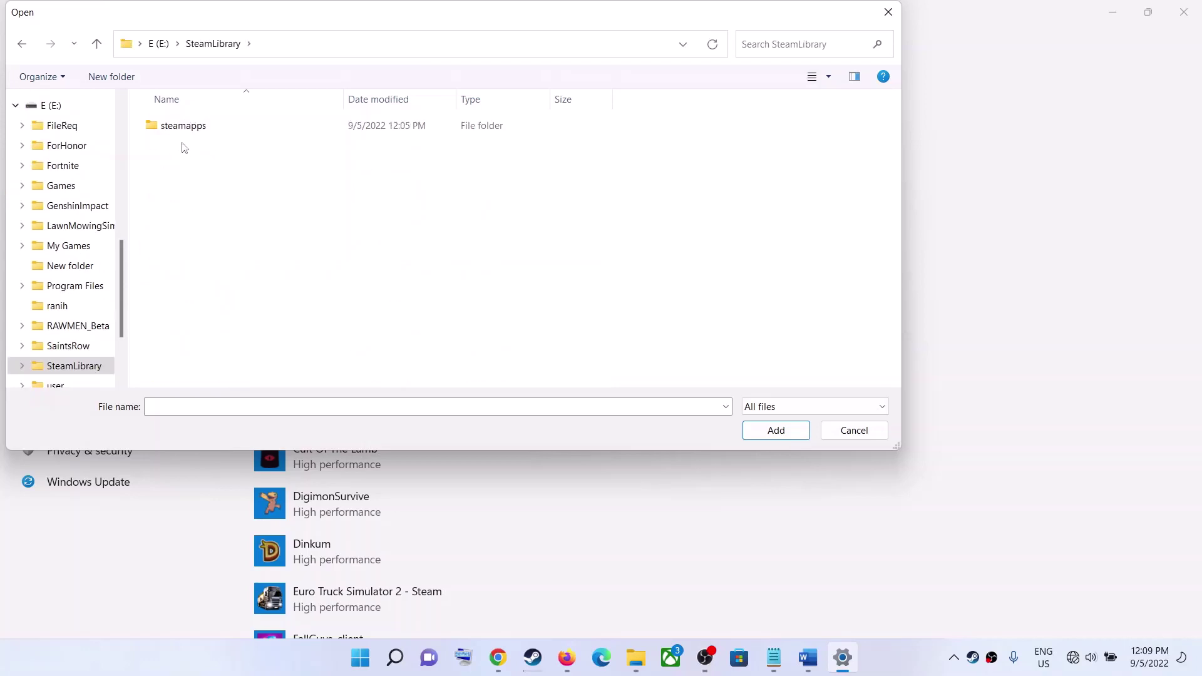
double_click(183, 129)
double_click(182, 126)
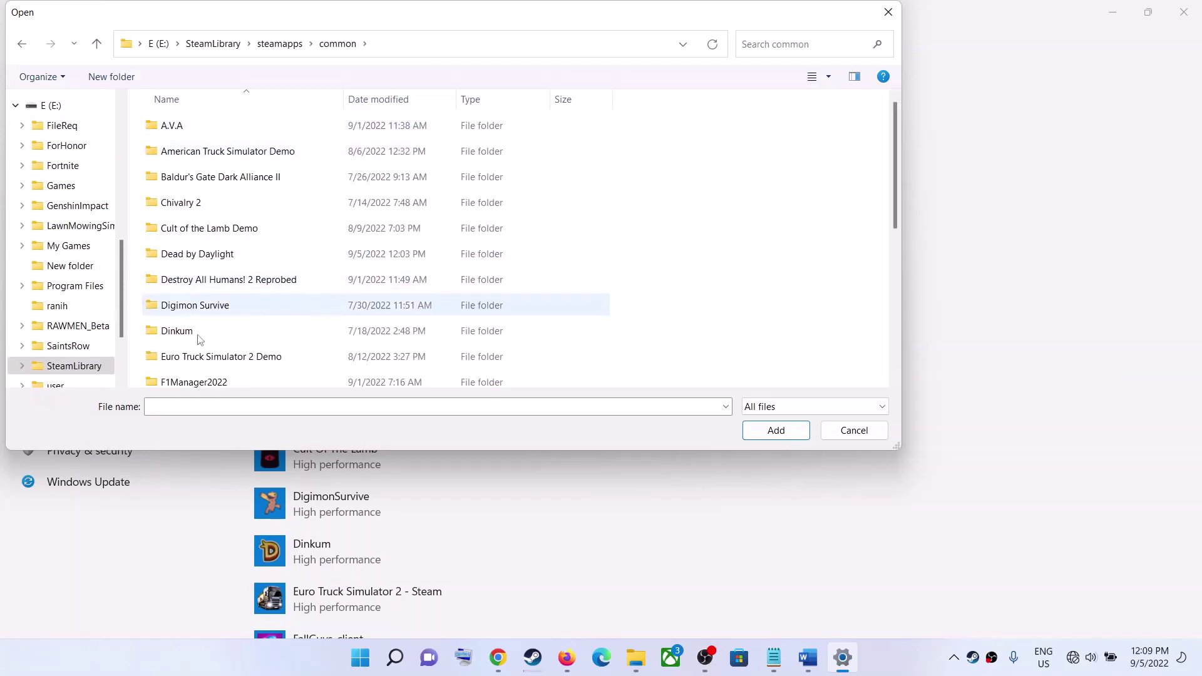
scroll(200, 339, "down", 3)
double_click(179, 246)
left_click(173, 182)
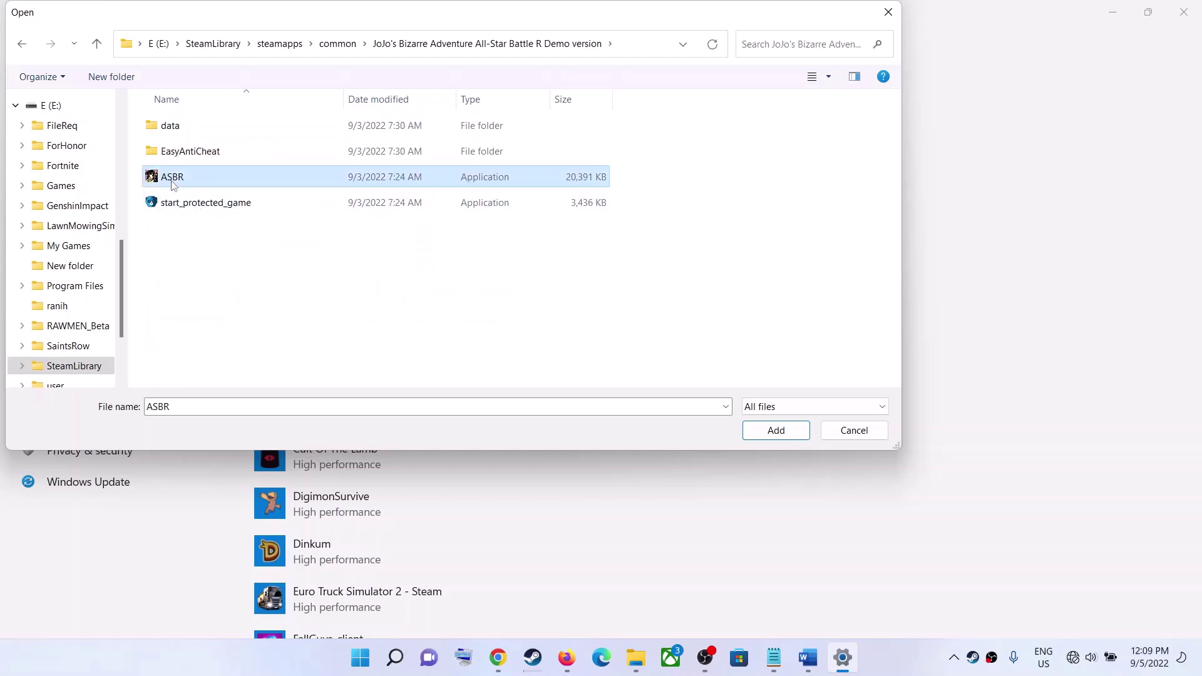
left_click(751, 429)
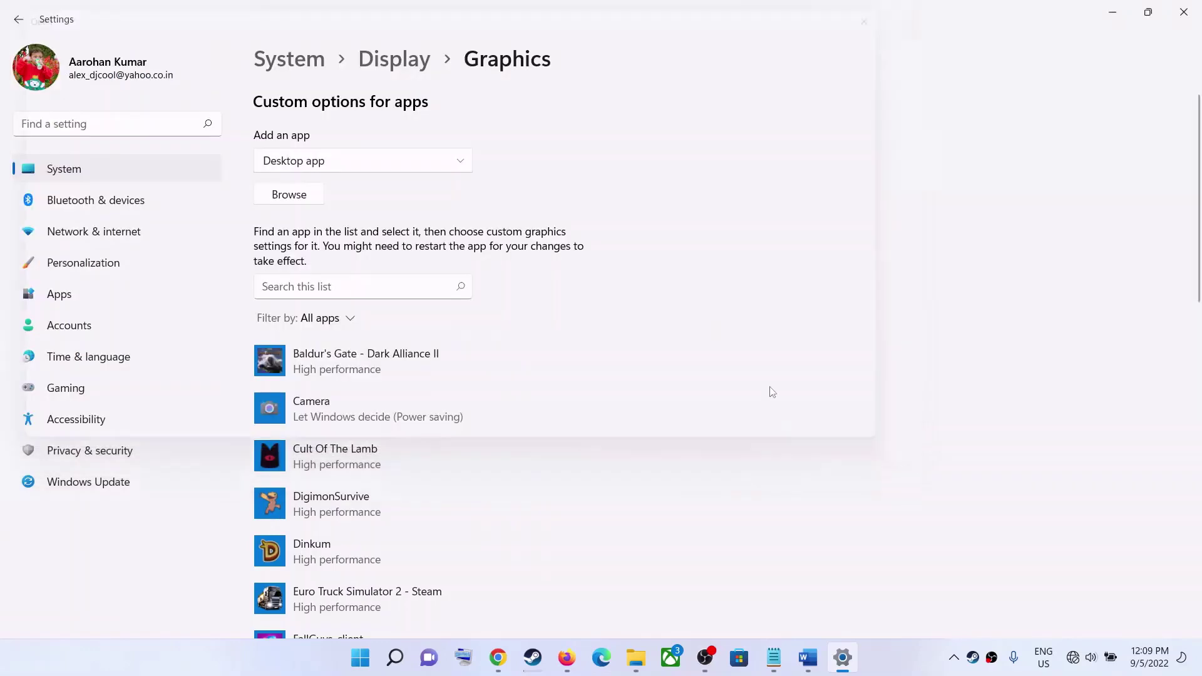
Set ASBR's graphics preference to High performance and save it.
scroll(401, 263, "down", 1)
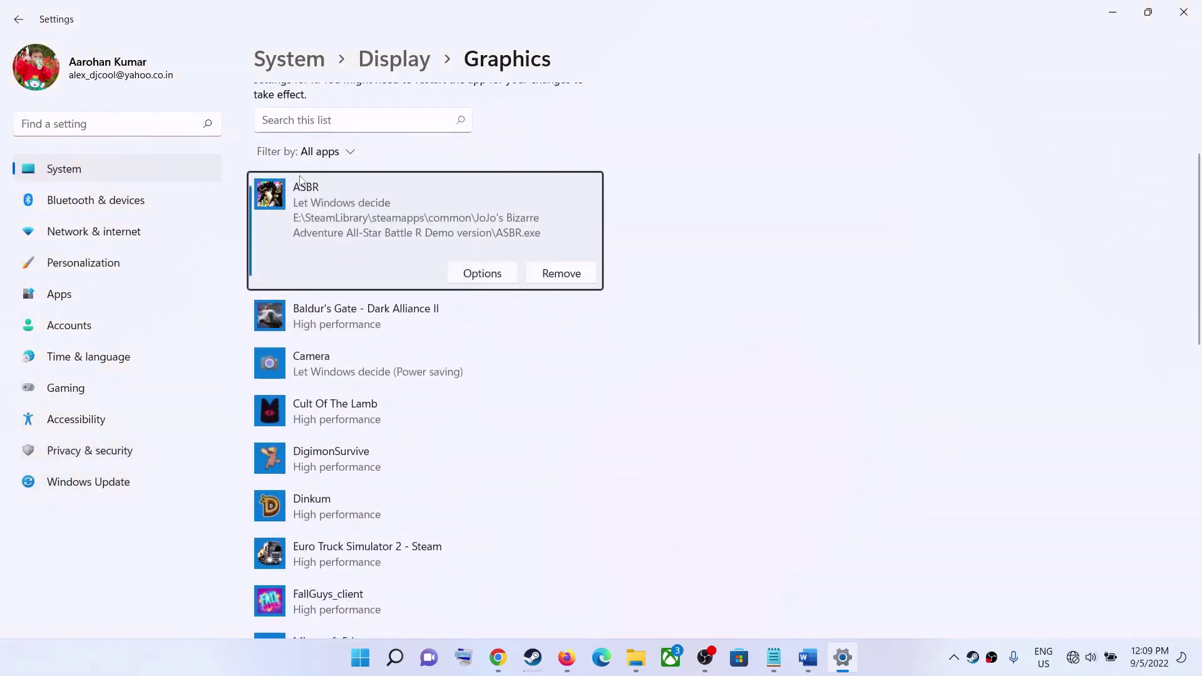
left_click(474, 279)
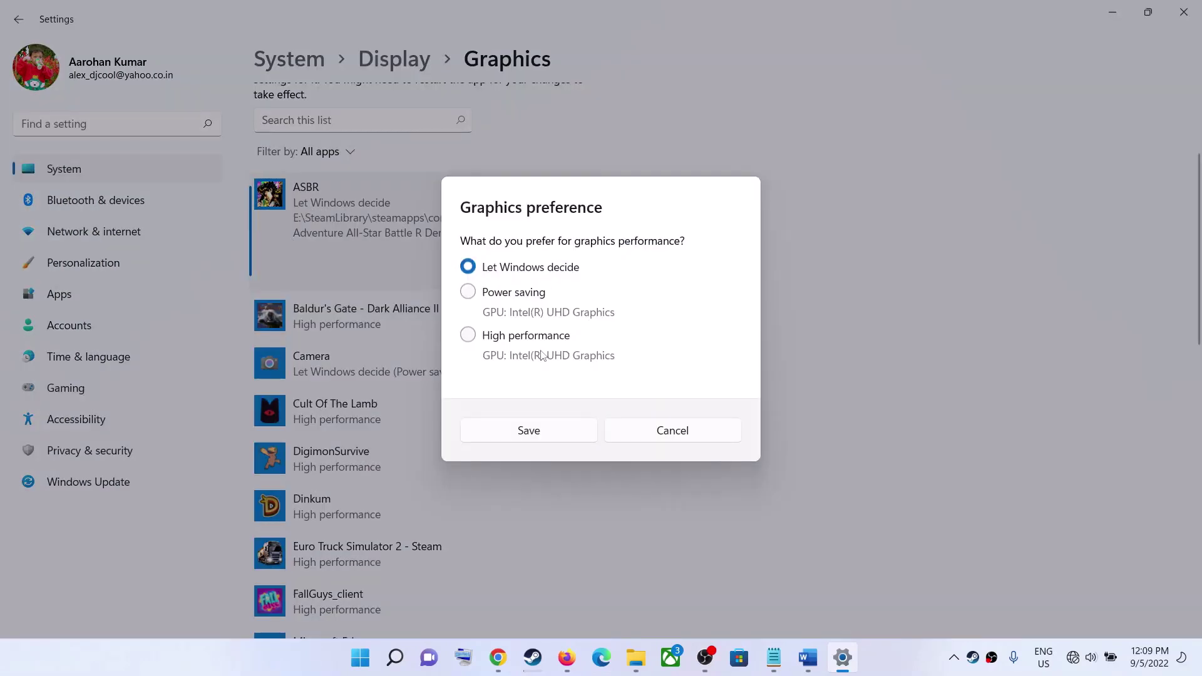
left_click(502, 339)
left_click(553, 432)
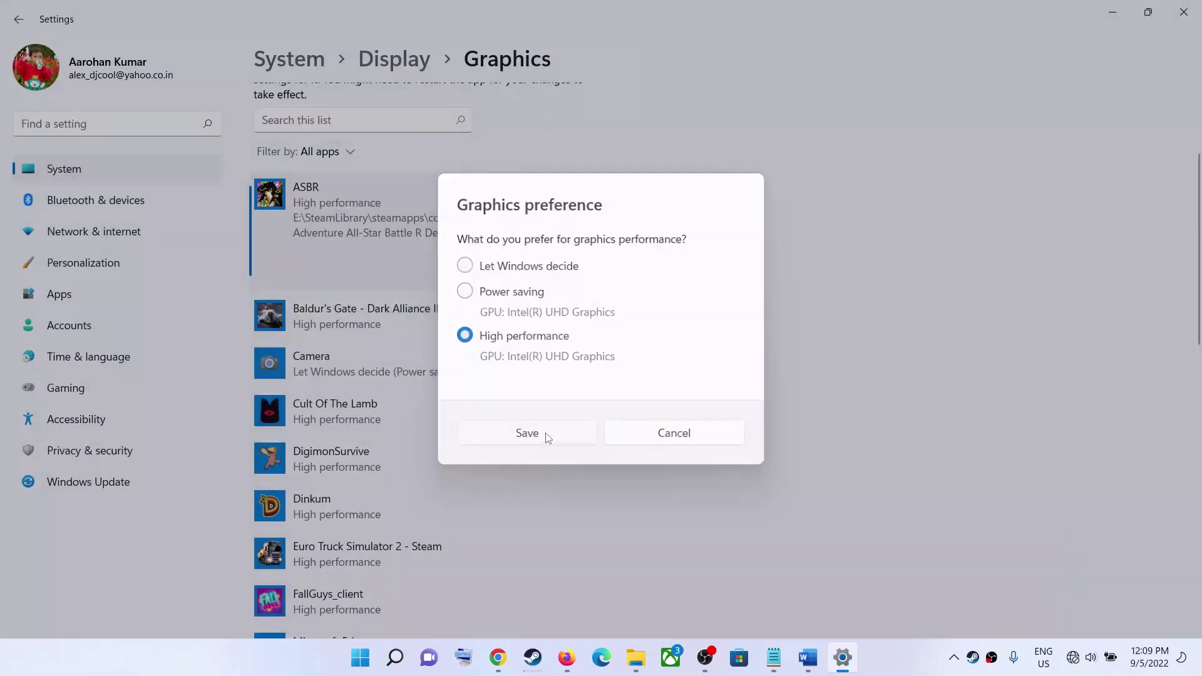
Close the Graphics settings window and return to the desktop windows.
left_click(1183, 12)
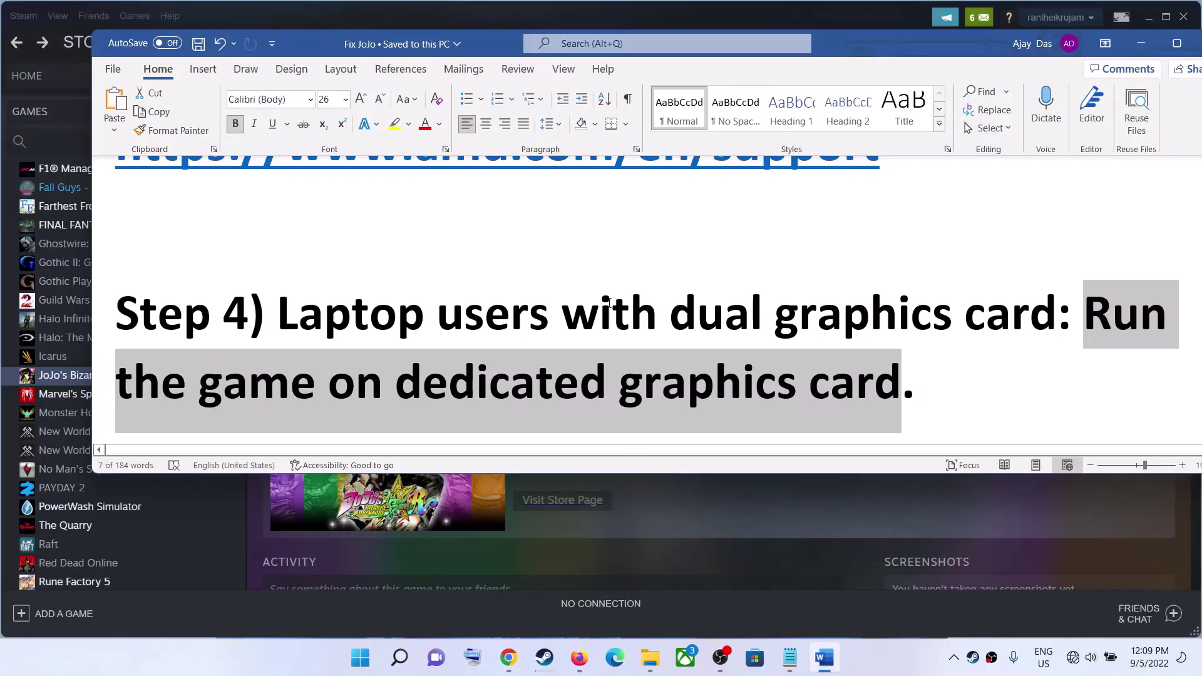
scroll(463, 343, "down", 3)
scroll(462, 343, "down", 3)
scroll(463, 342, "up", 1)
left_click_drag(280, 266, 1001, 274)
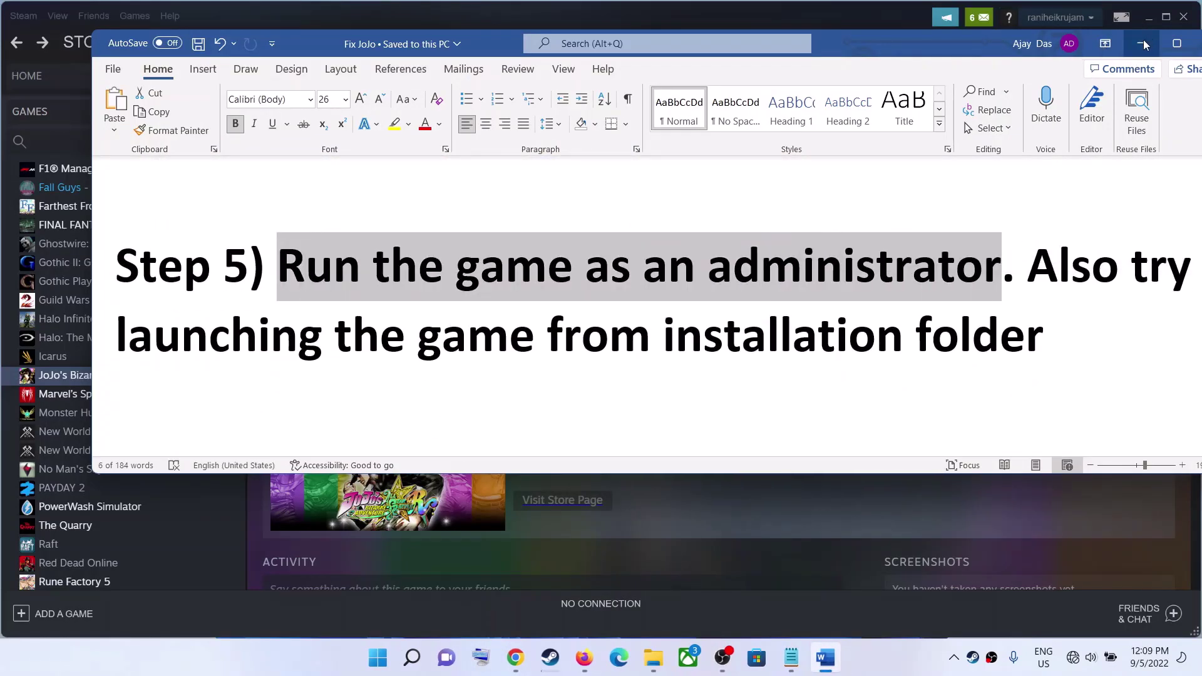
Open the JoJo demo's local install folder from Steam's Manage > Browse local files.
left_click(1142, 43)
right_click(126, 378)
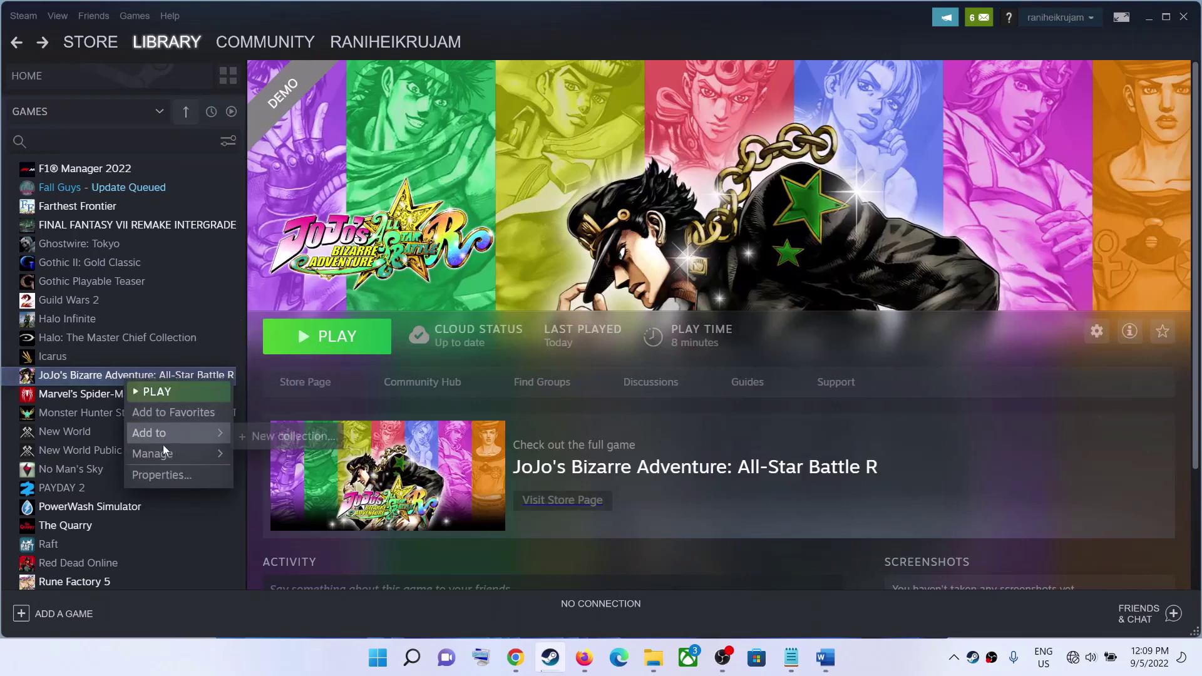
mouse_move(159, 453)
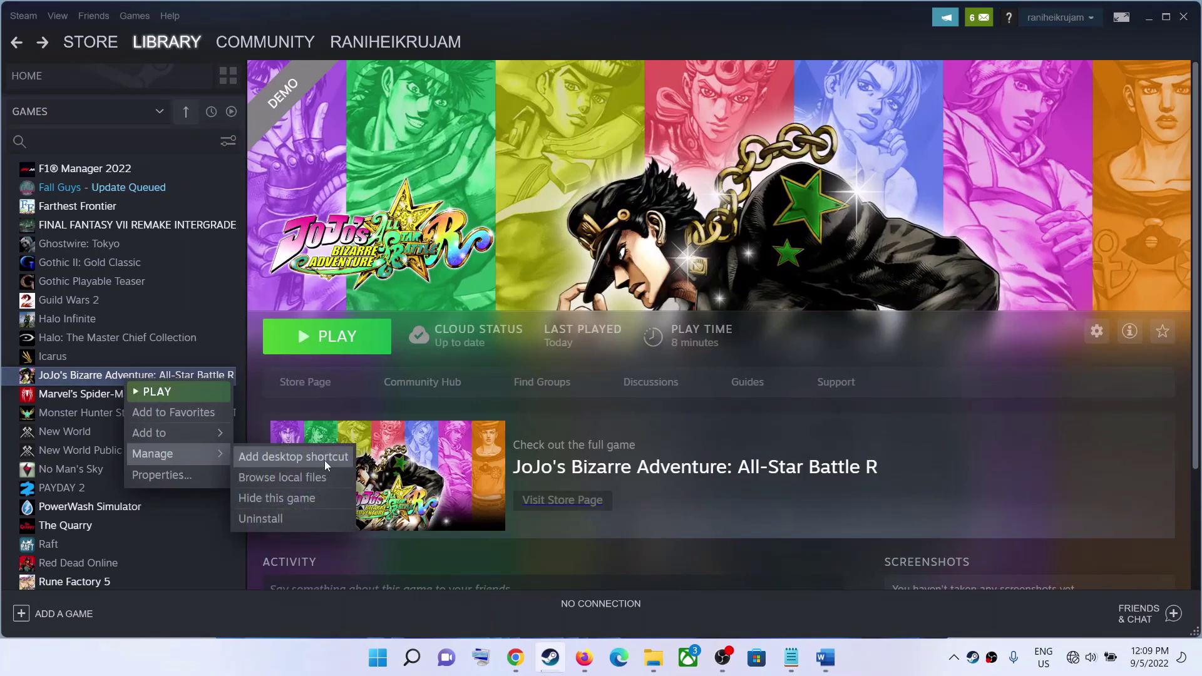
left_click(284, 477)
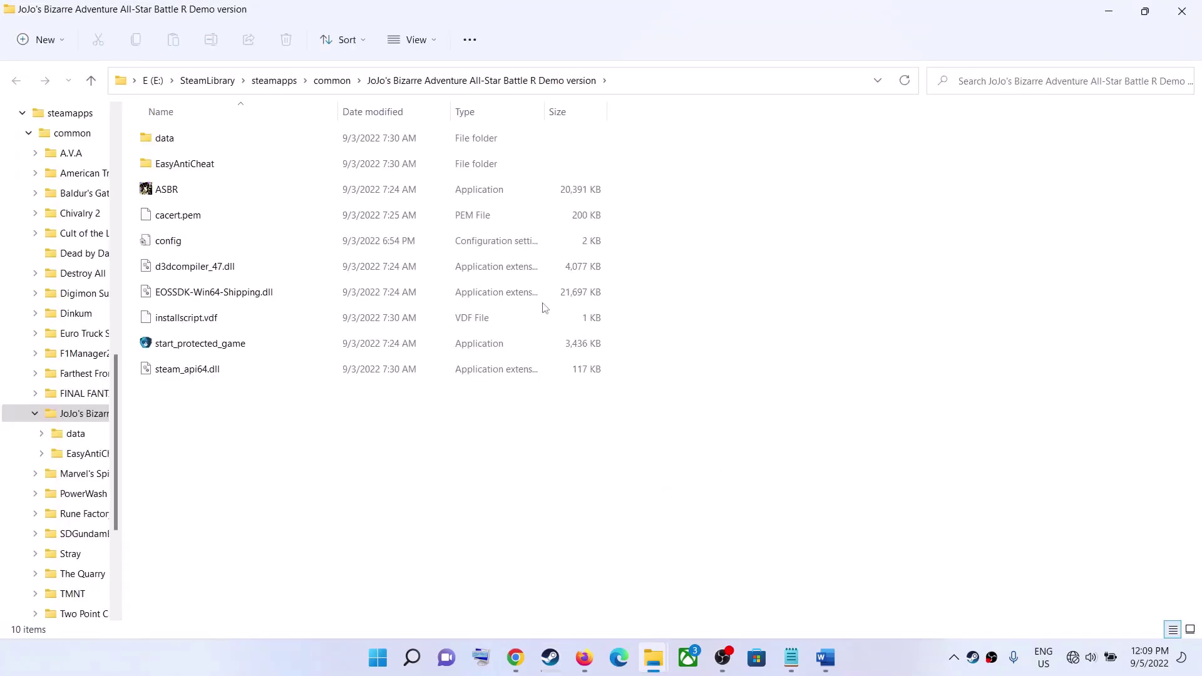
Tick Run this program as an administrator in ASBR's Compatibility properties and apply it.
left_click(199, 196)
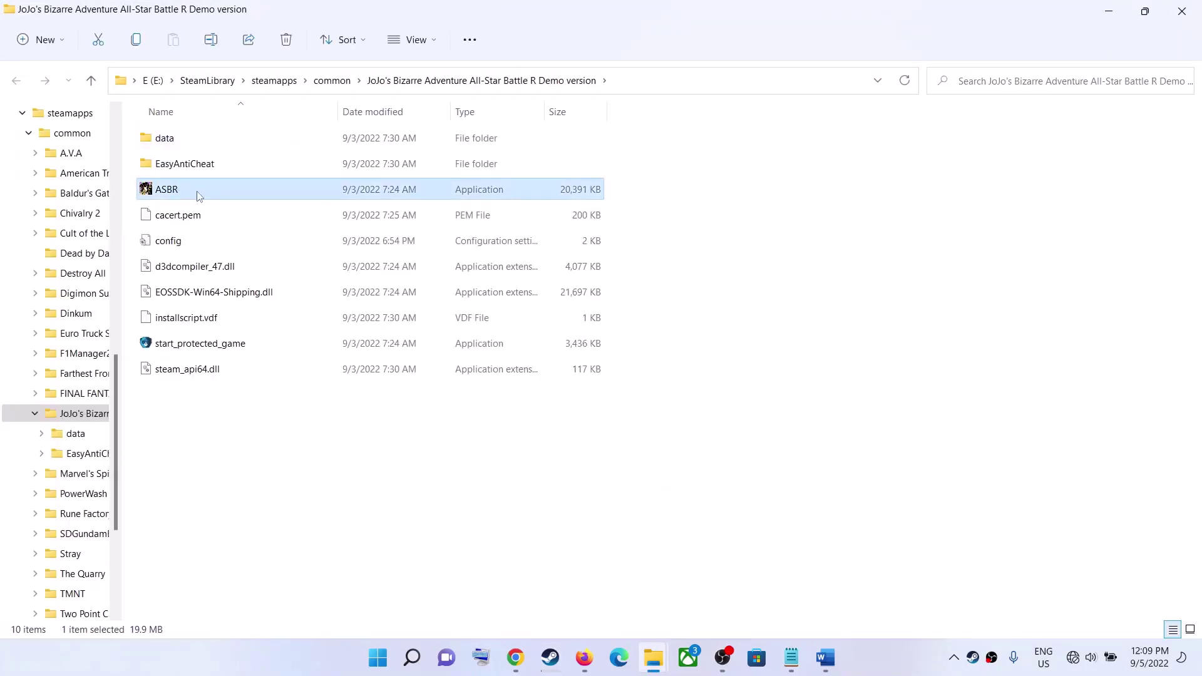
right_click(196, 195)
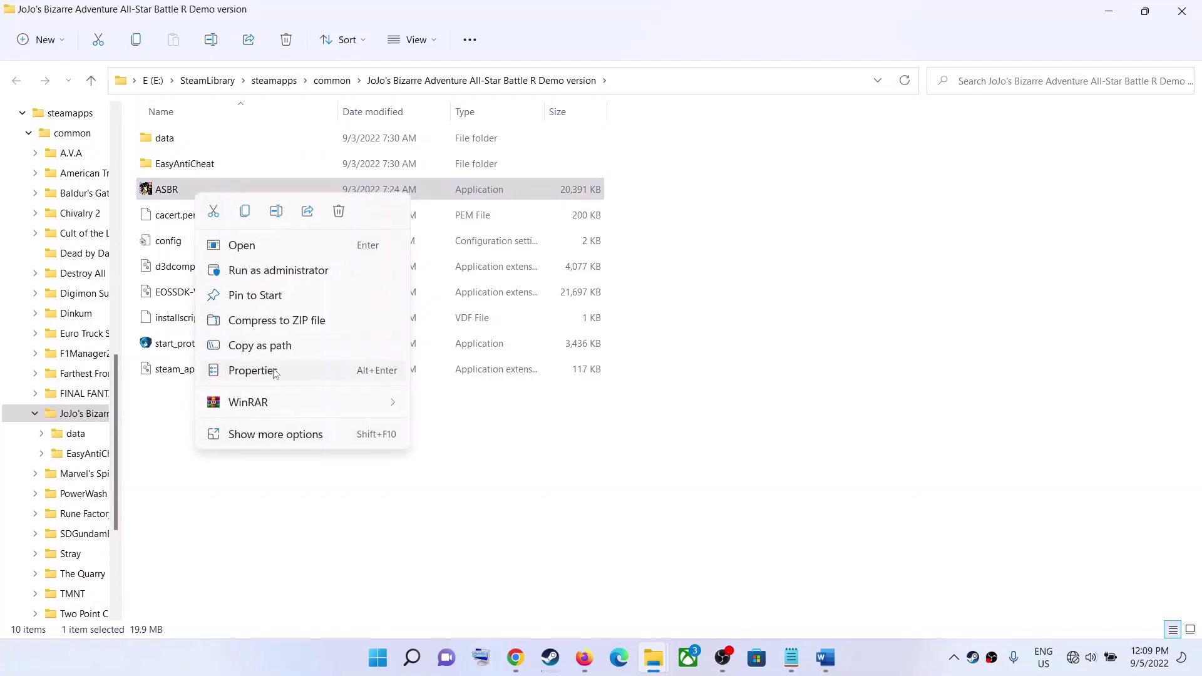
left_click(276, 371)
left_click_drag(368, 209, 549, 105)
left_click(461, 199)
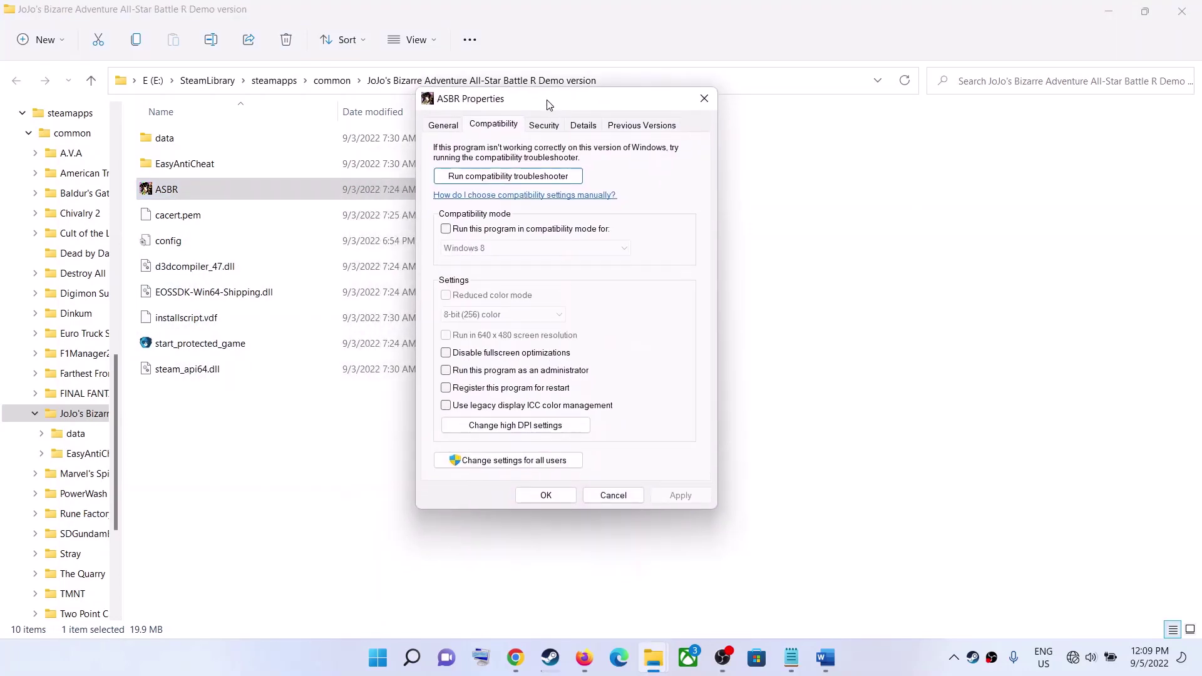
left_click(460, 372)
left_click(679, 497)
left_click(547, 496)
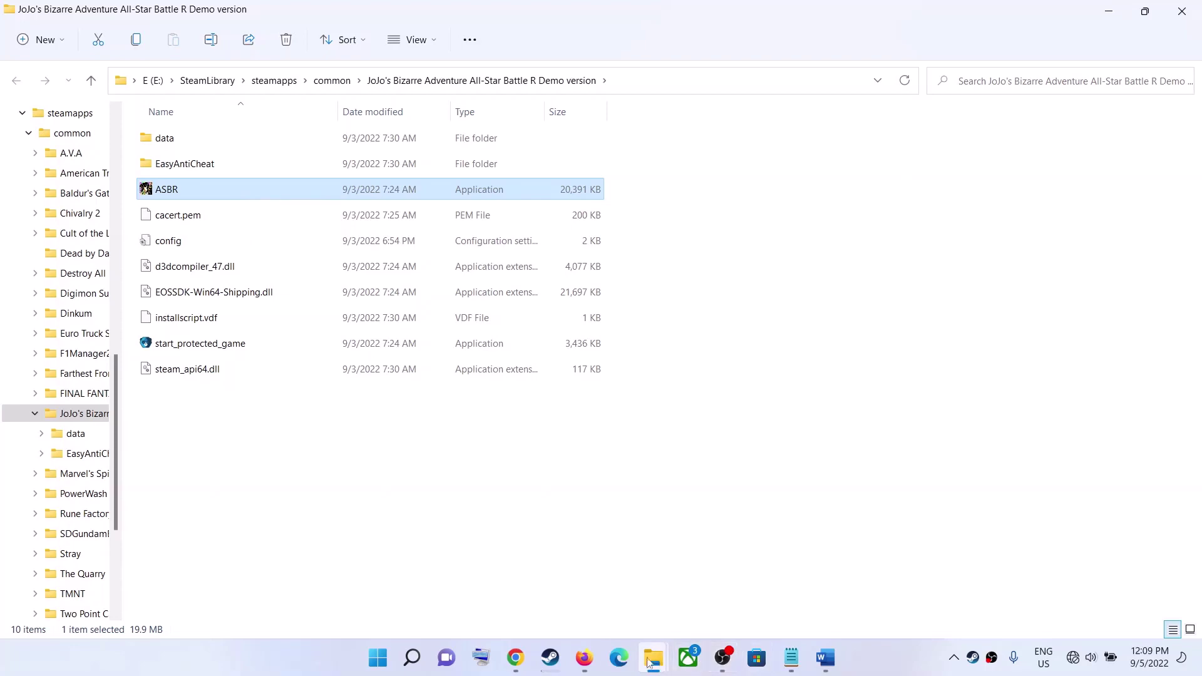
left_click(549, 658)
left_click(549, 658)
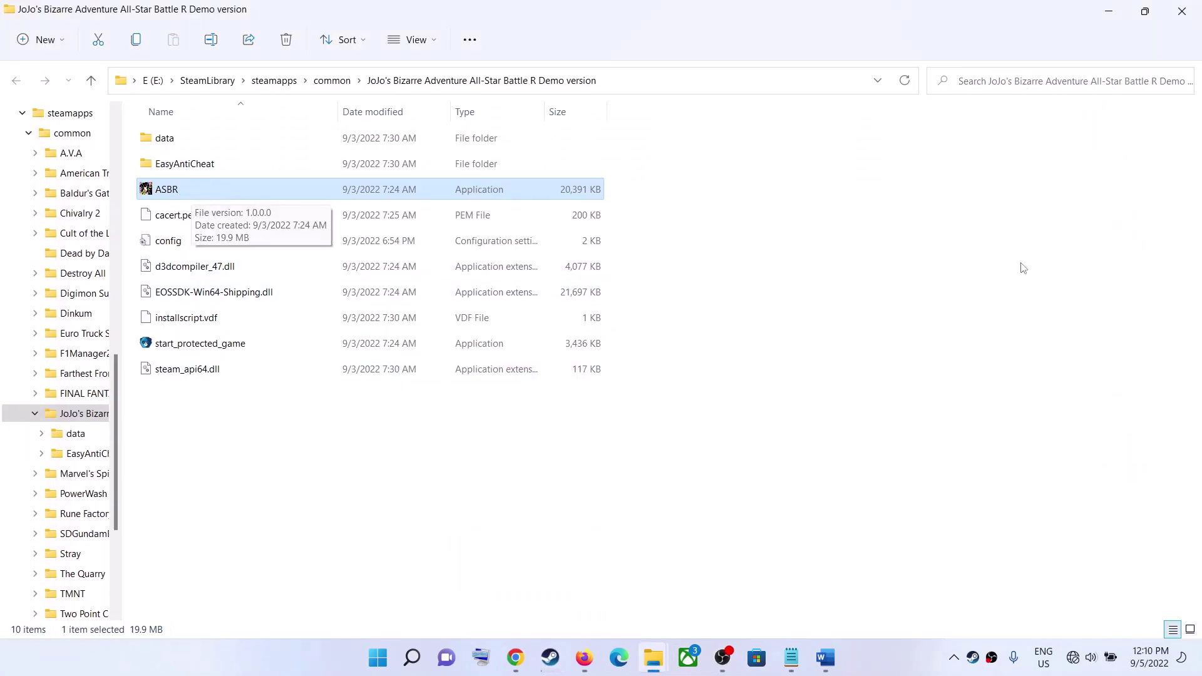
Select and copy the Step 6 Visual C++ downloads link in the Fix JoJo notes.
left_click(823, 668)
scroll(438, 351, "down", 10)
scroll(501, 341, "up", 1)
scroll(438, 357, "down", 1)
left_click_drag(363, 373, 111, 231)
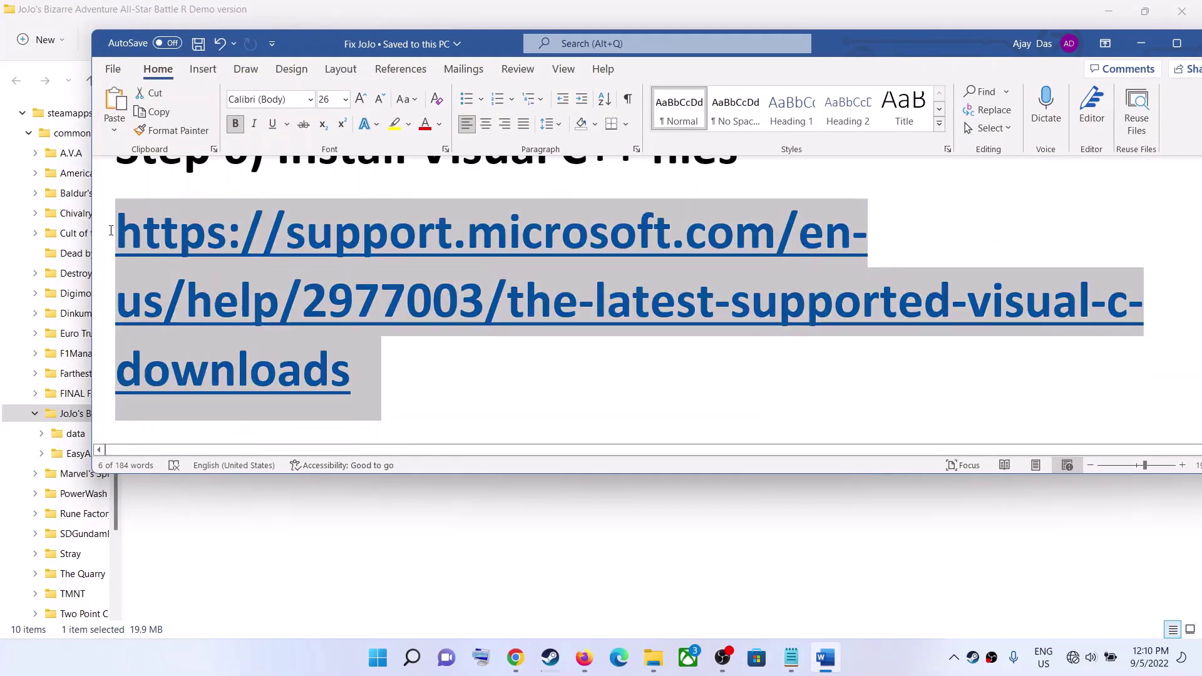
right_click(141, 221)
left_click(175, 294)
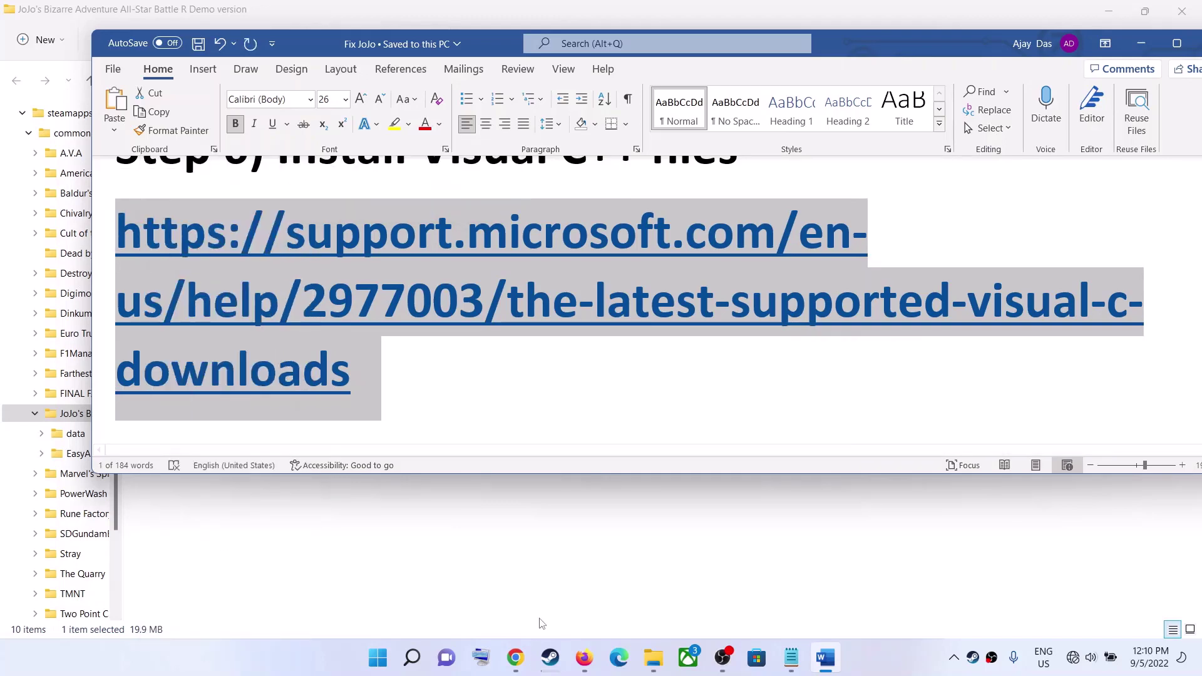
Paste and load the copied link in a new, maximized Chrome window.
mouse_move(515, 657)
left_click(507, 603)
right_click(515, 657)
left_click(469, 567)
right_click(324, 54)
left_click(376, 177)
left_click(576, 19)
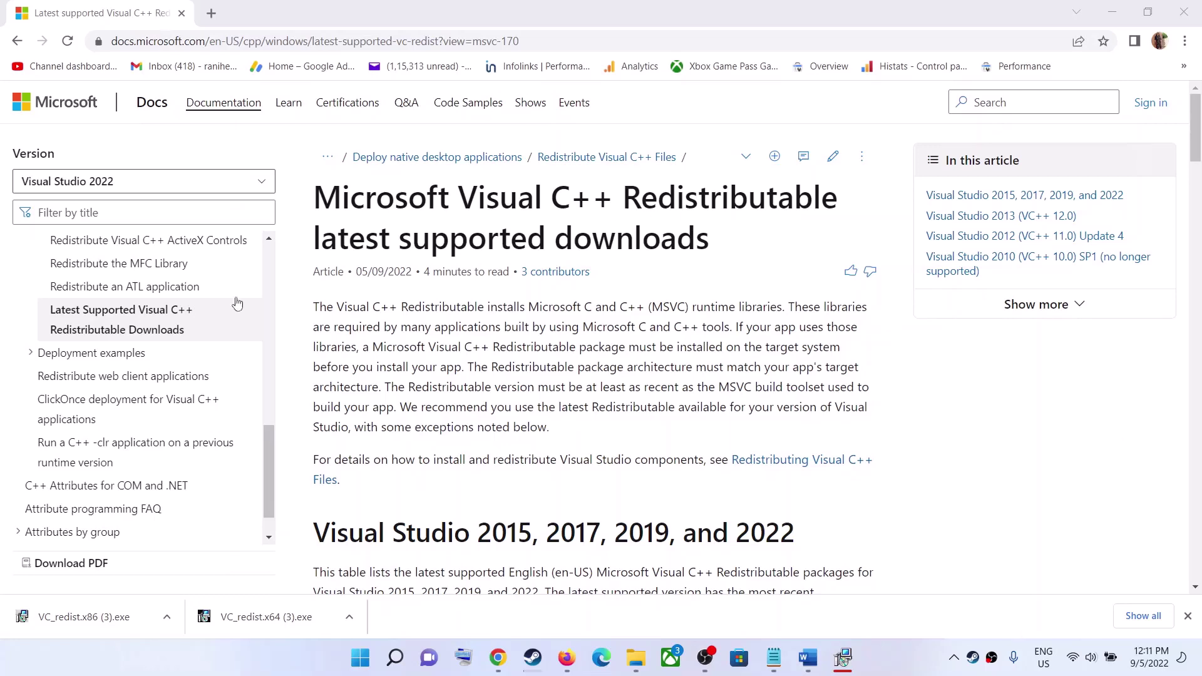
Highlight the Visual Studio 2015–2022 heading and the X64 and X86 download rows.
scroll(593, 333, "down", 3)
left_click_drag(331, 303, 820, 315)
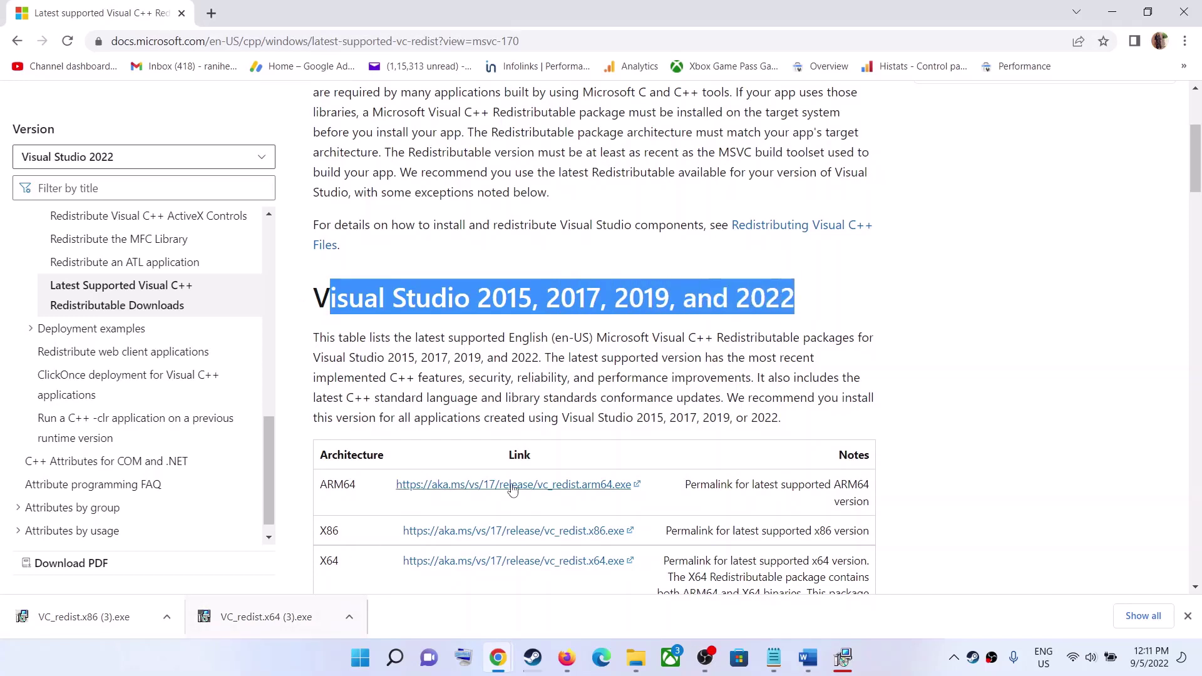
left_click_drag(324, 534, 620, 531)
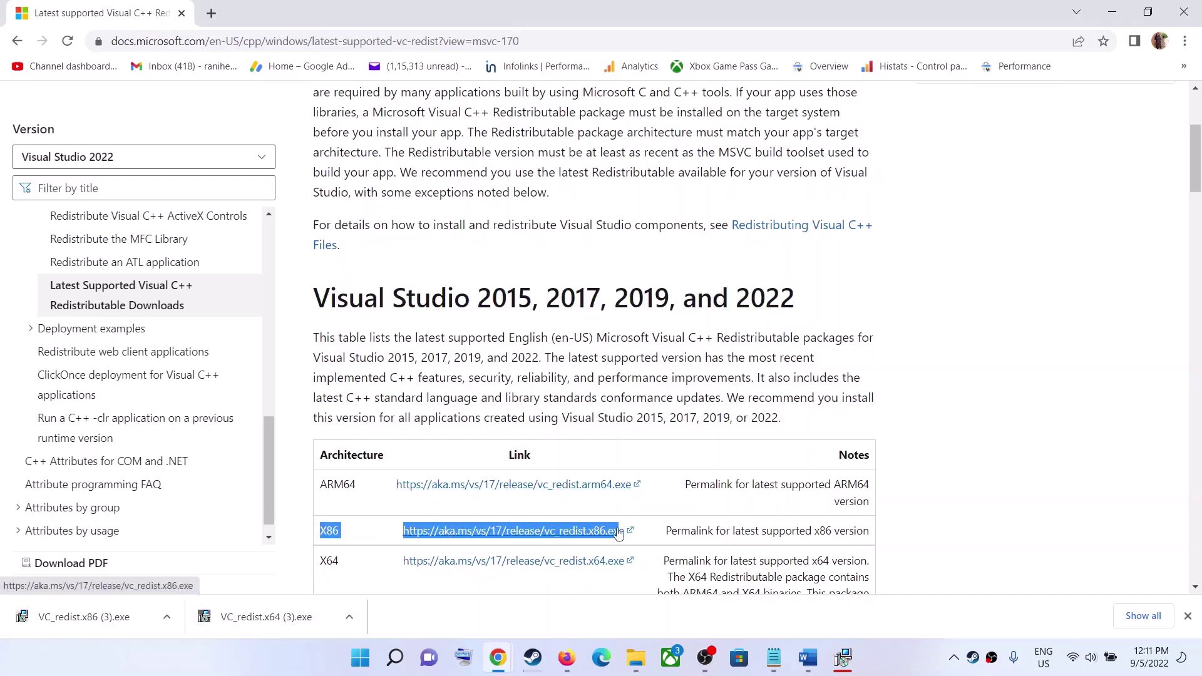
scroll(620, 531, "down", 3)
left_click_drag(320, 408, 625, 407)
left_click_drag(318, 375, 408, 374)
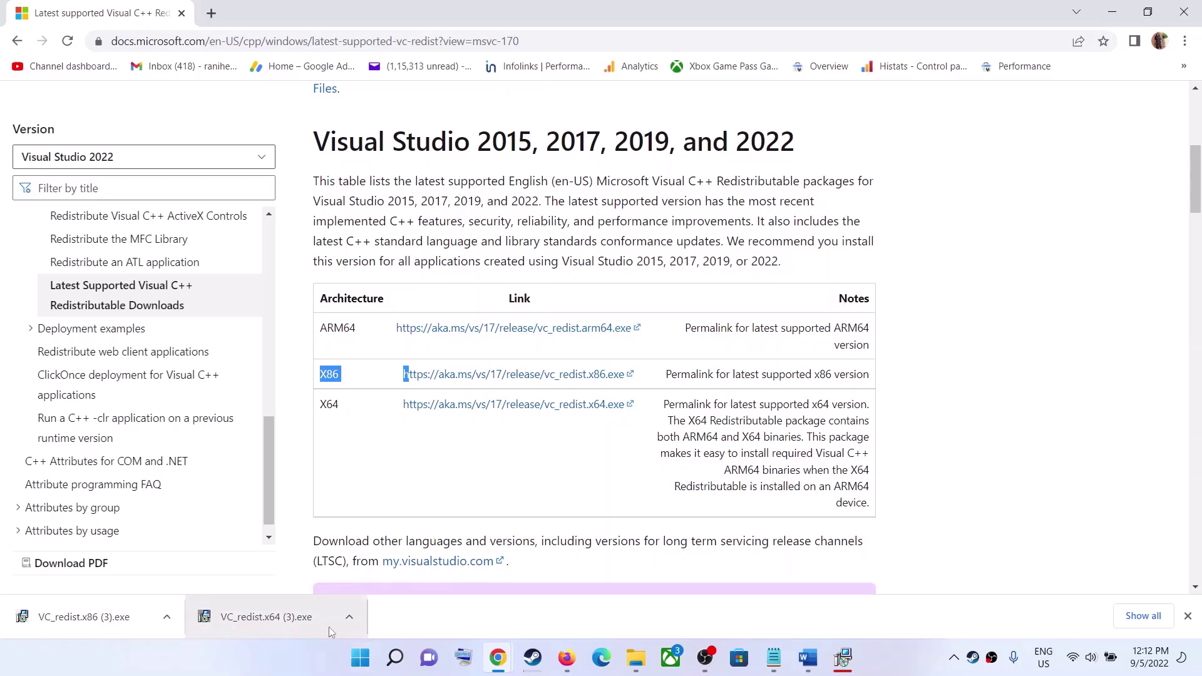
Check the Start menu power options, dismiss them, and return to the Fix JoJo notes.
left_click(360, 658)
left_click(789, 610)
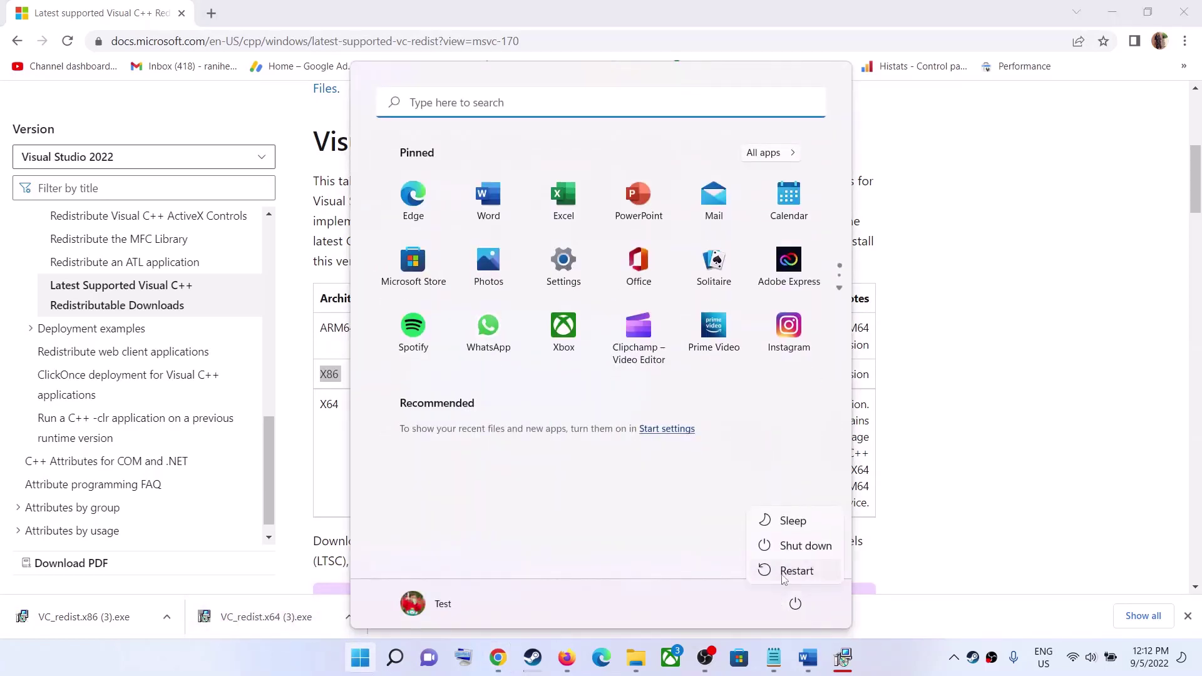
key("Escape")
left_click(967, 500)
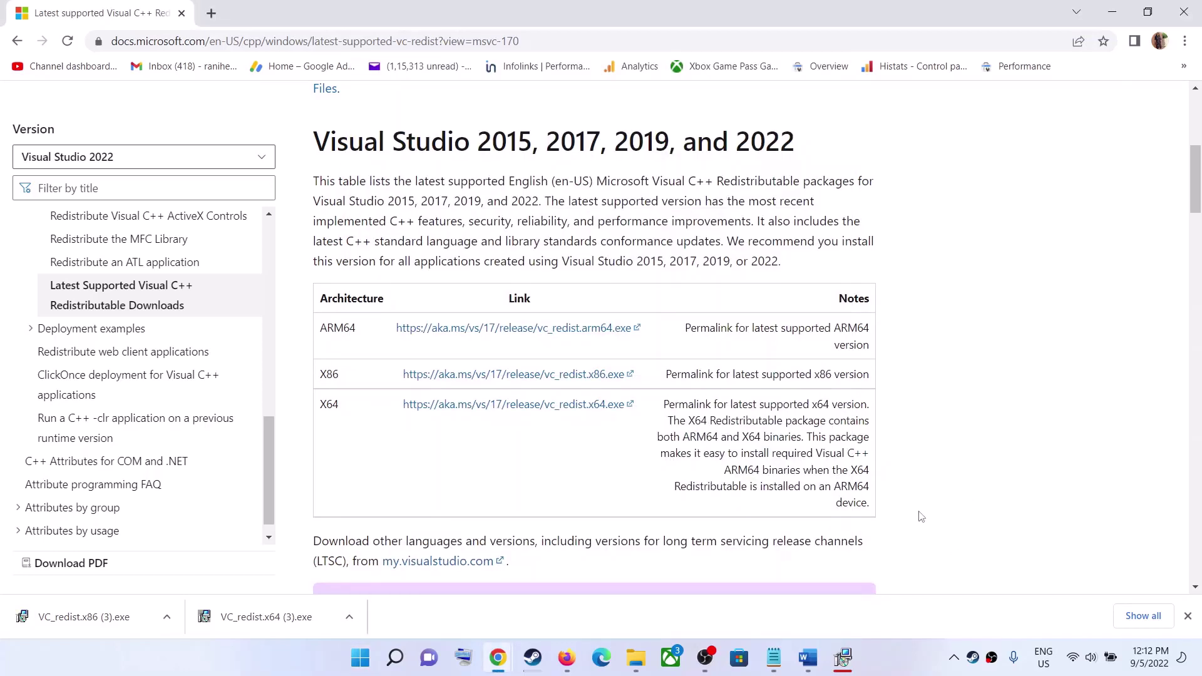
left_click(809, 658)
Confirm Enable the Steam Overlay while in-game is unchecked in the JoJo demo's Steam properties.
scroll(355, 344, "down", 5)
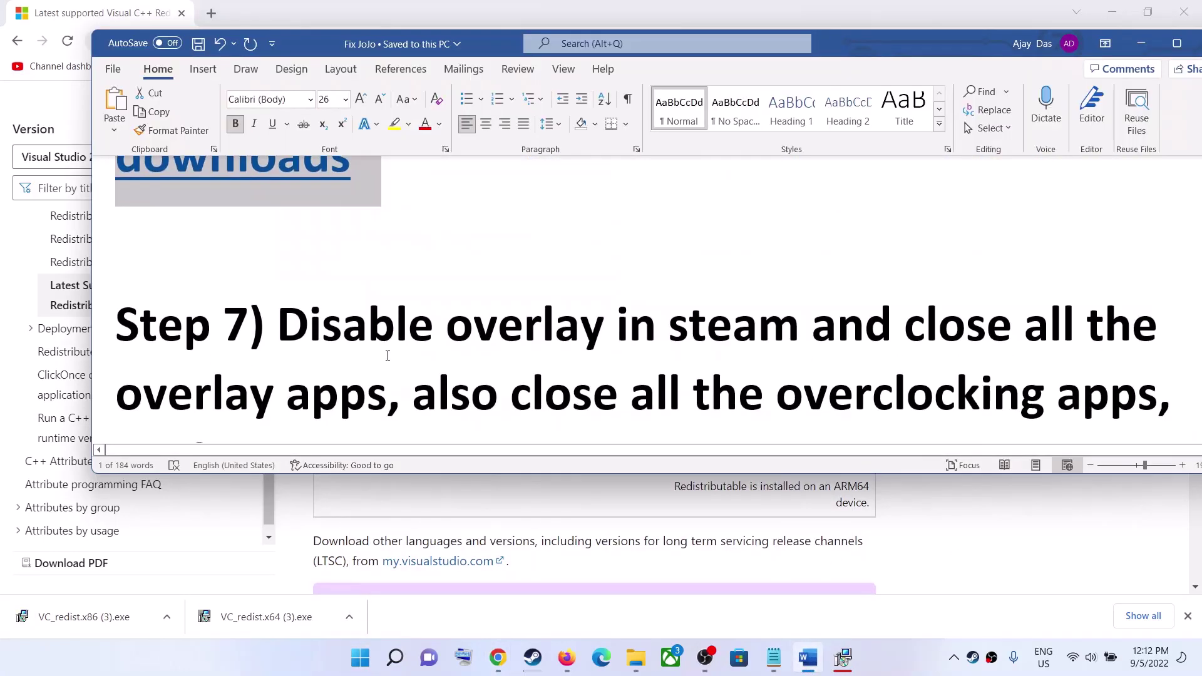
left_click_drag(455, 262, 278, 257)
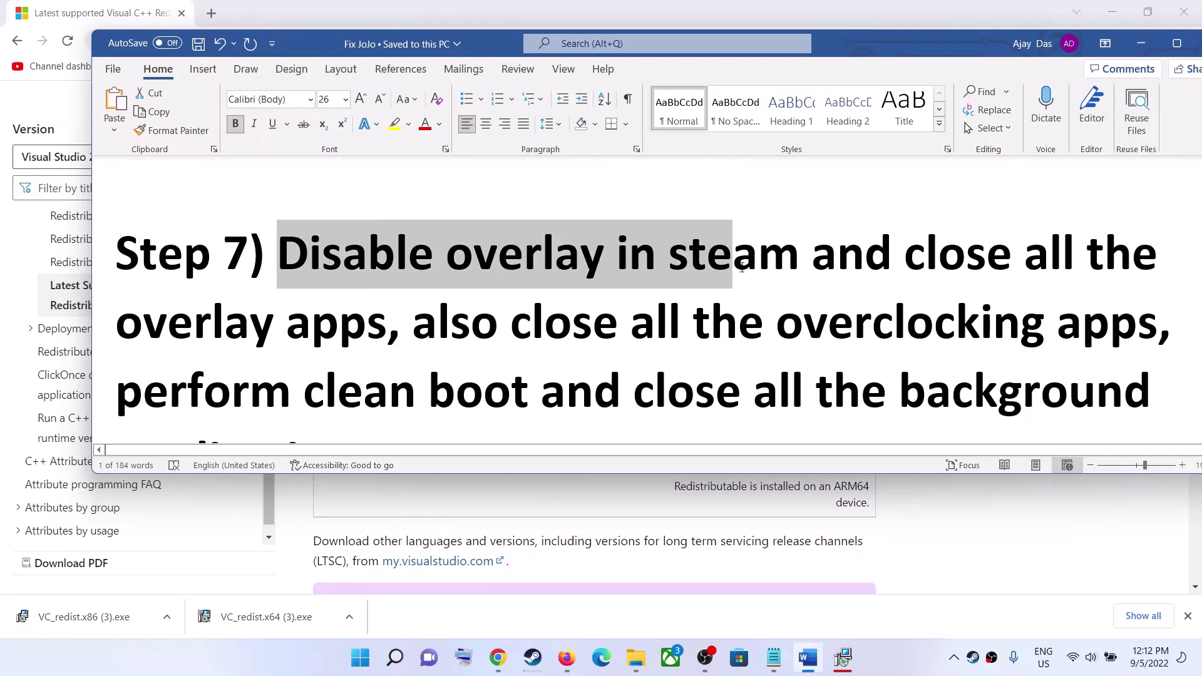
left_click(1142, 44)
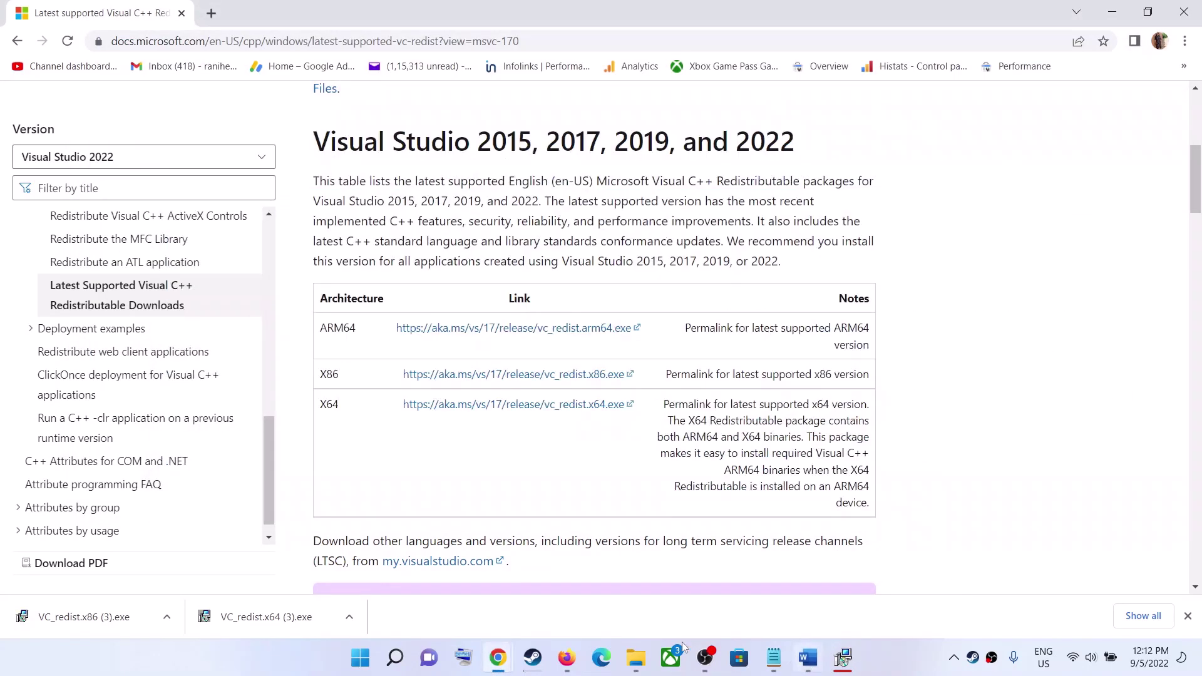
left_click(533, 657)
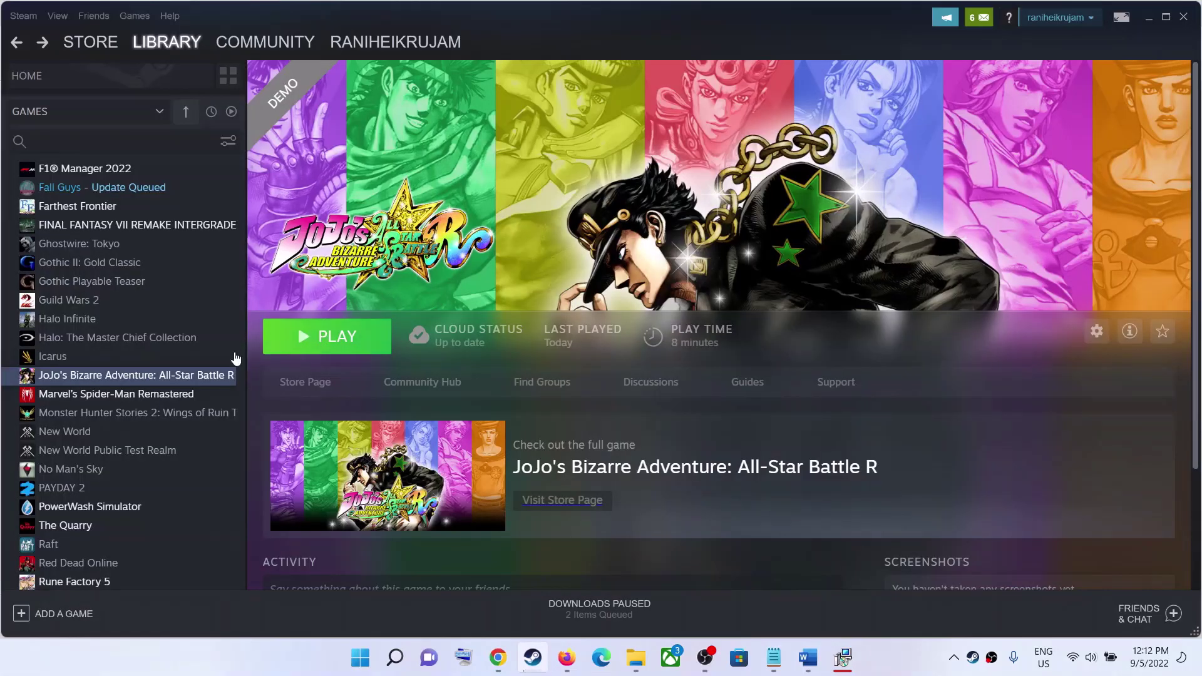
right_click(174, 376)
left_click(224, 467)
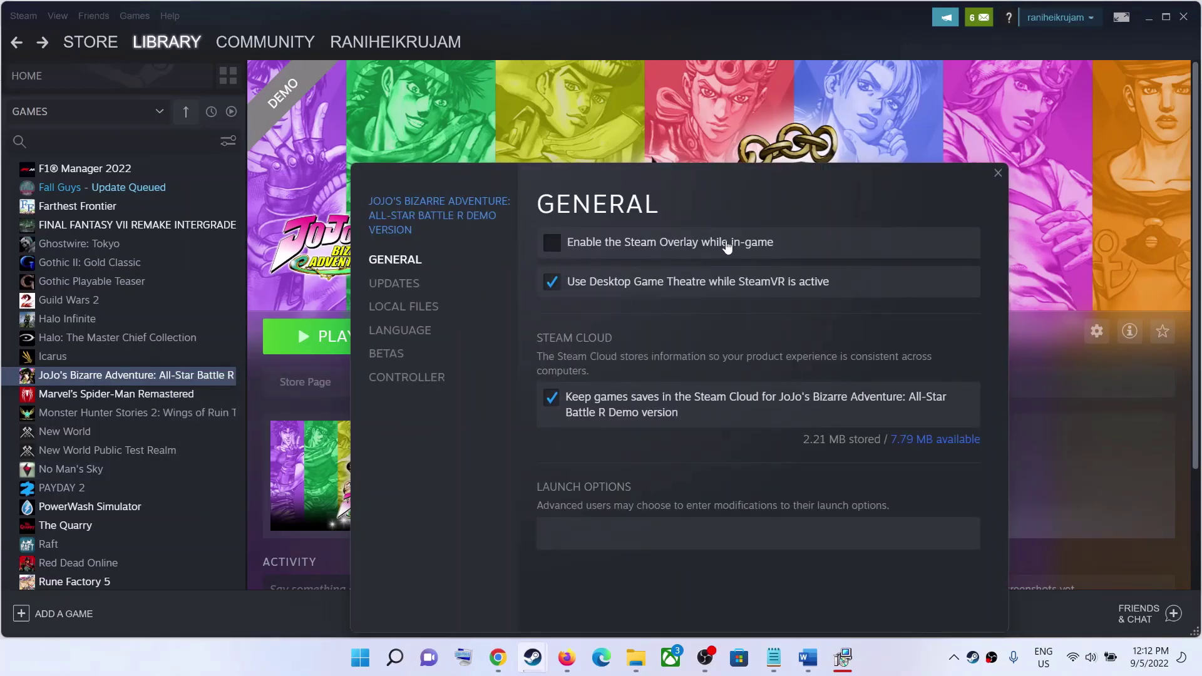
left_click(998, 173)
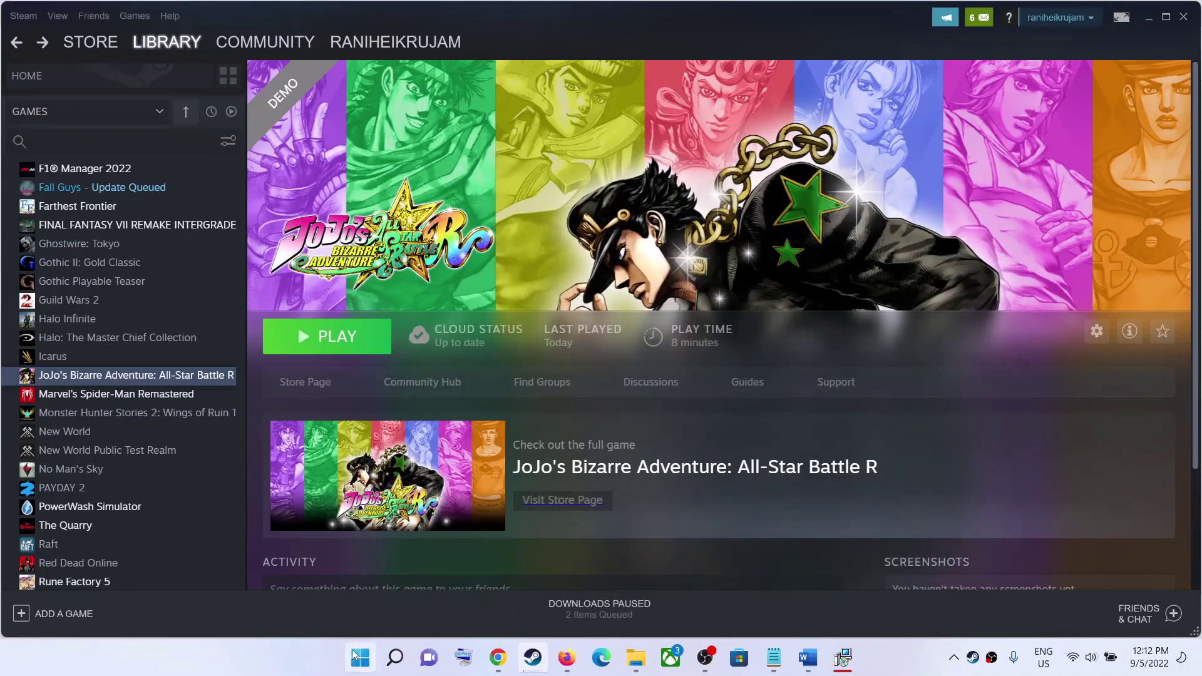
Following Step 7, search Windows for the Discord and GeForce overlay apps.
left_click(807, 657)
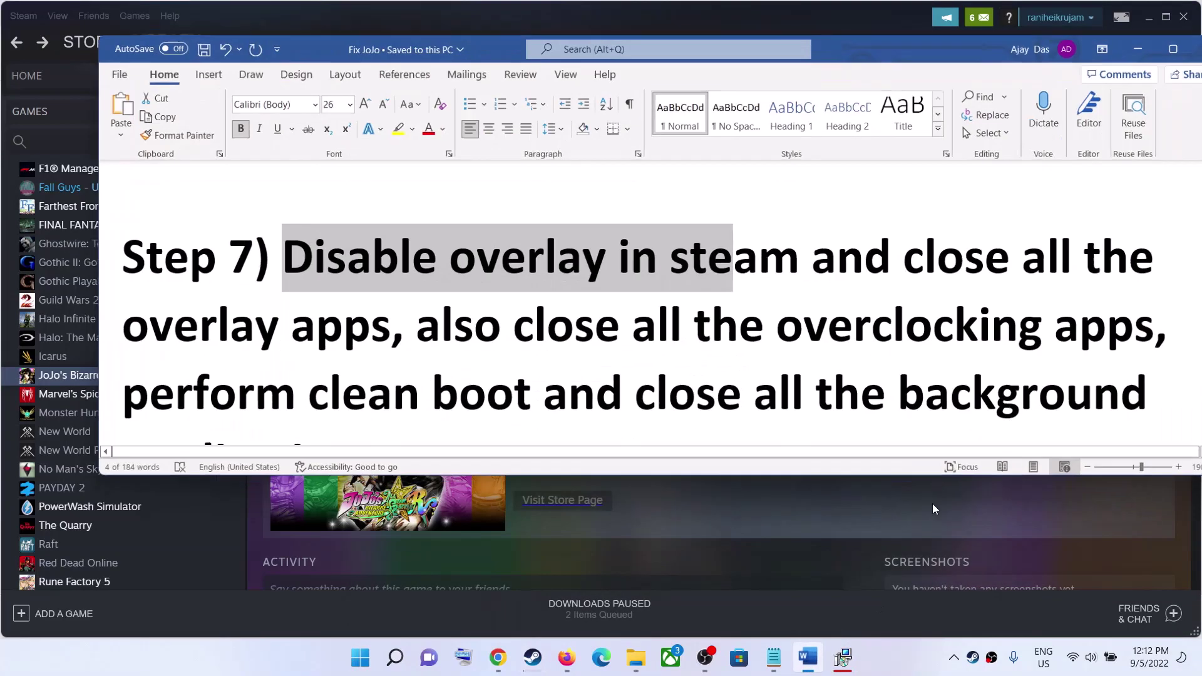
left_click_drag(969, 278, 314, 310)
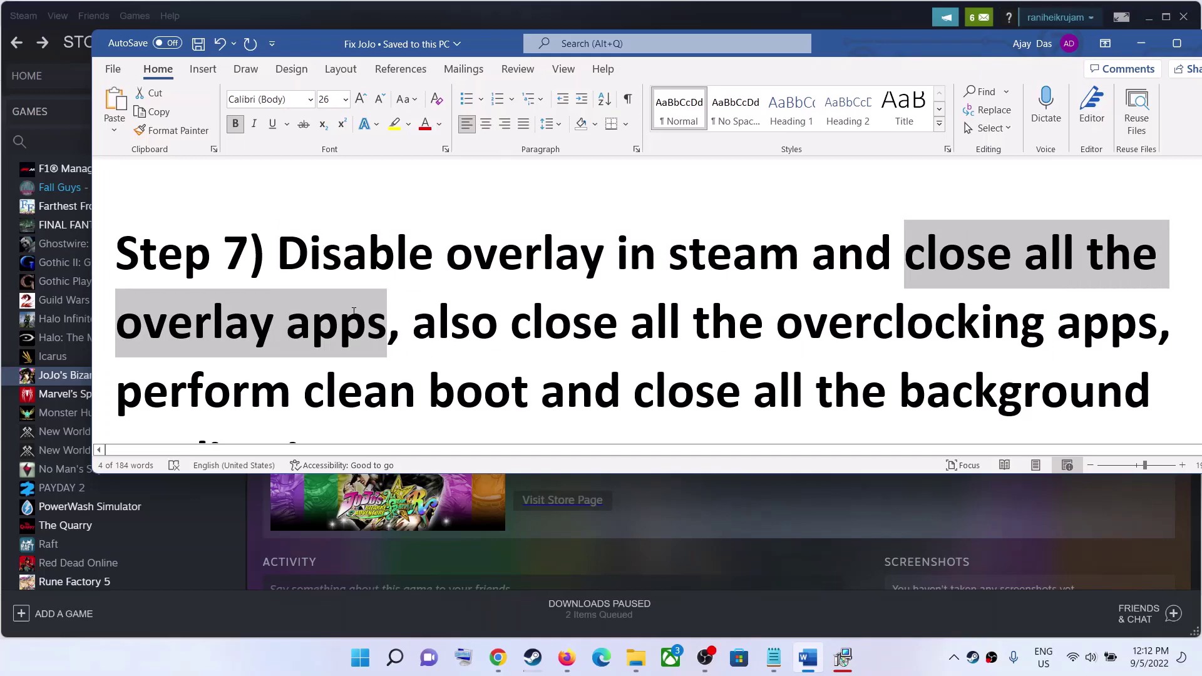
left_click(1142, 43)
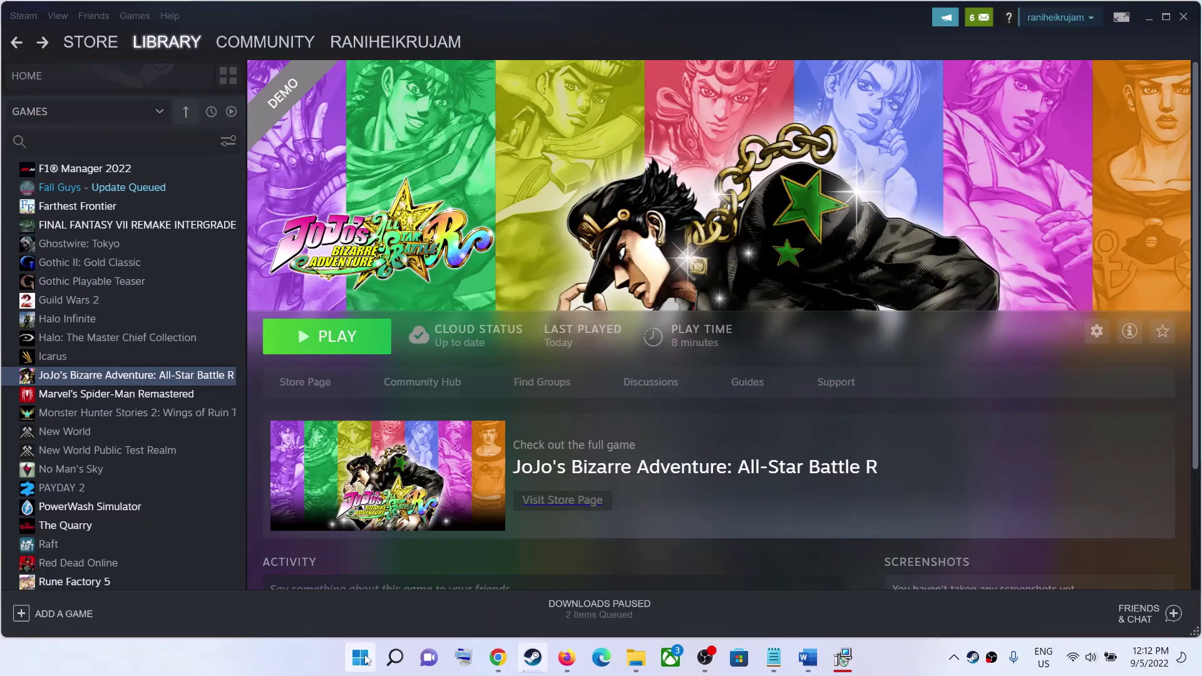
left_click(361, 657)
type("discord")
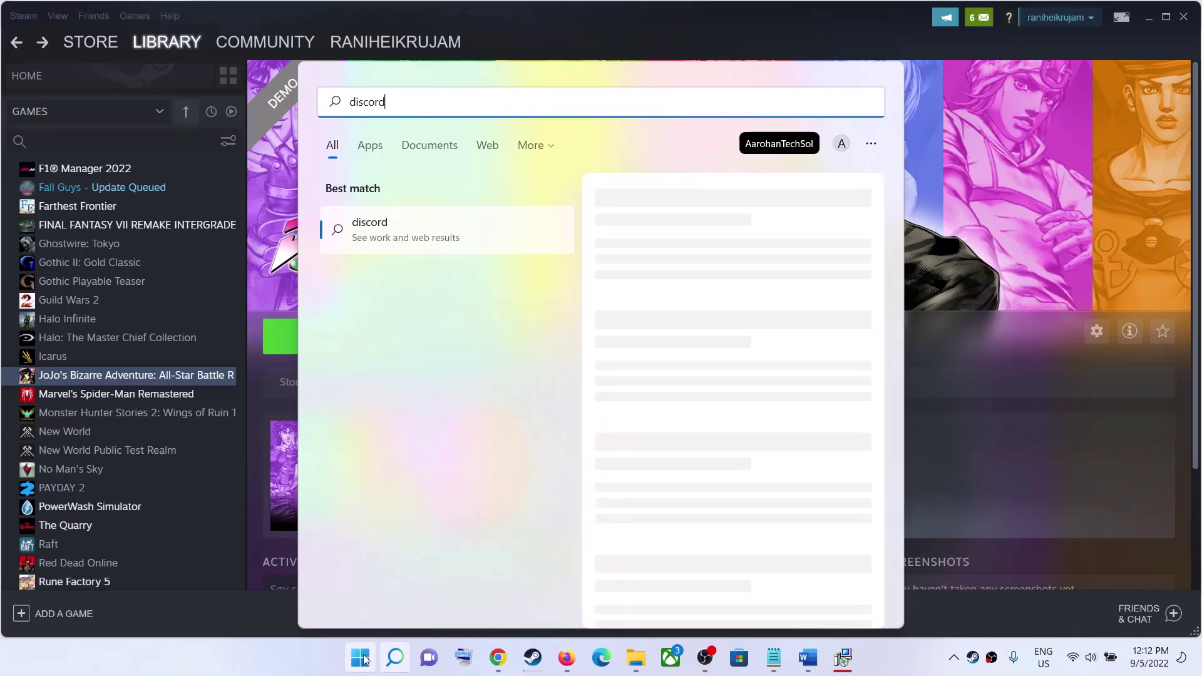
double_click(415, 109)
type("geforce")
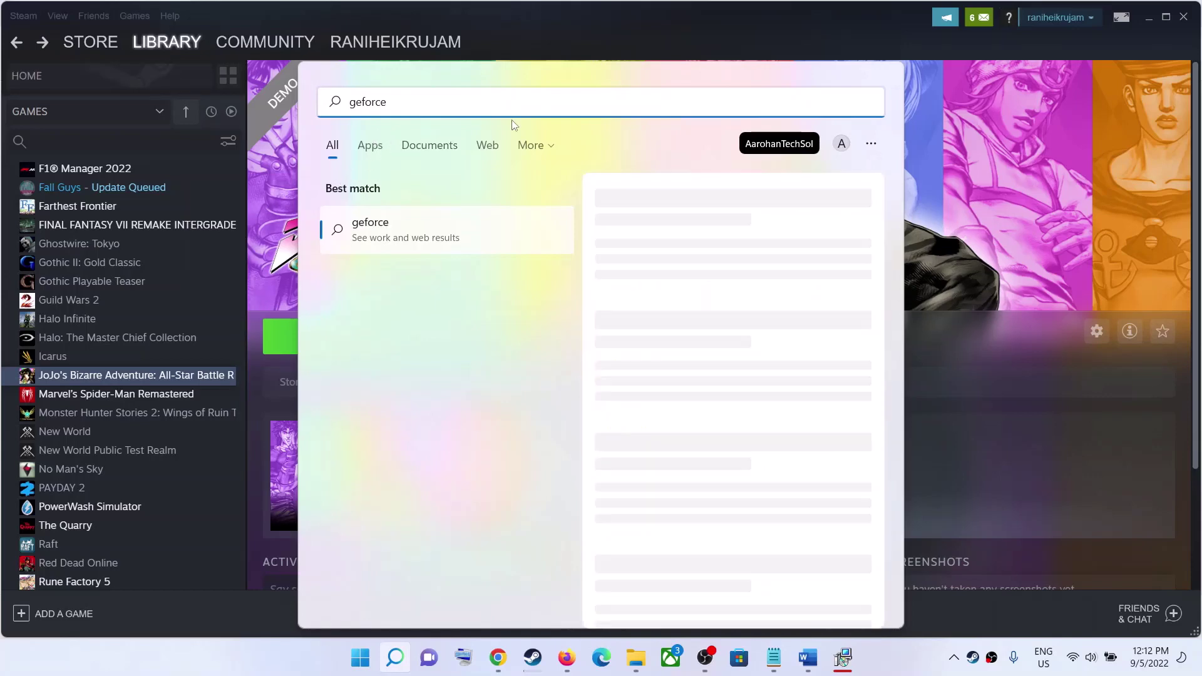
Highlight the overclocking-apps instruction and search Windows for MSI Afterburner.
left_click(808, 657)
left_click_drag(413, 323, 1158, 324)
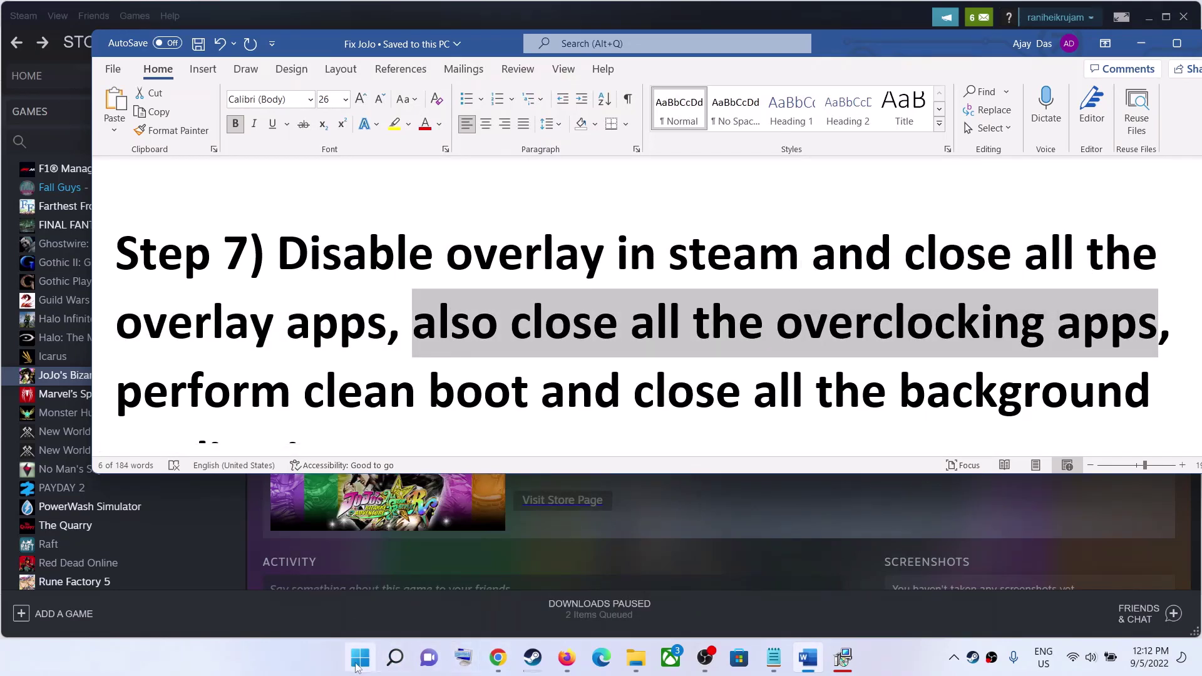
left_click(357, 667)
type("msu")
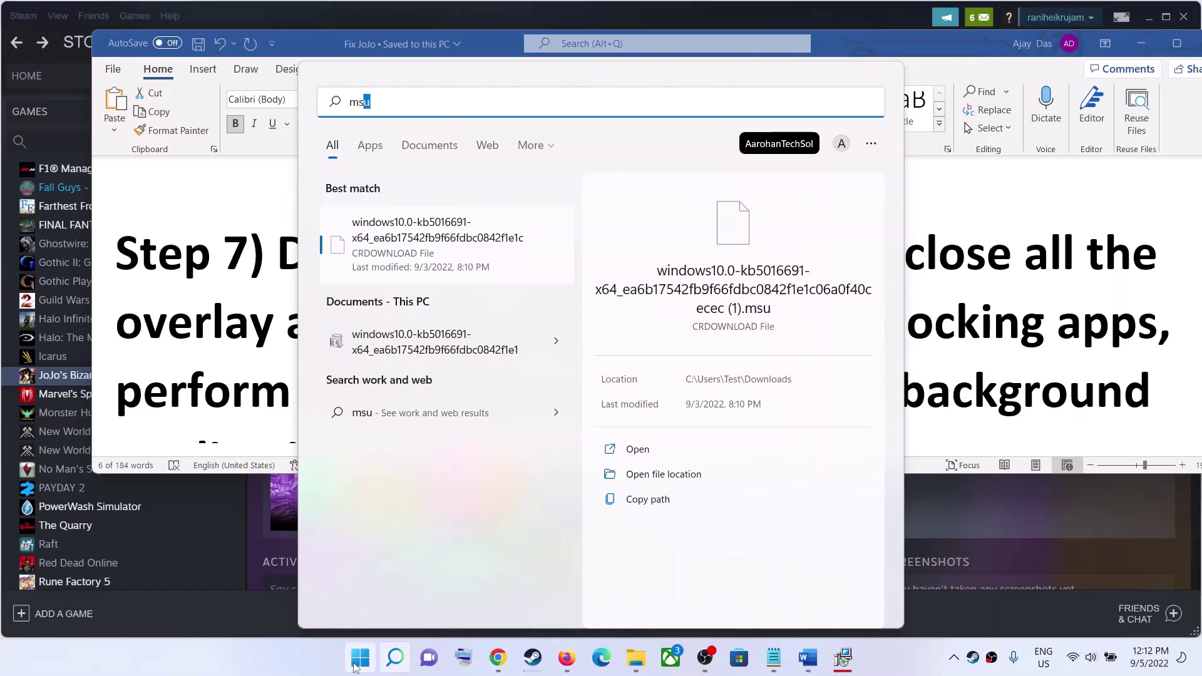
type("msi")
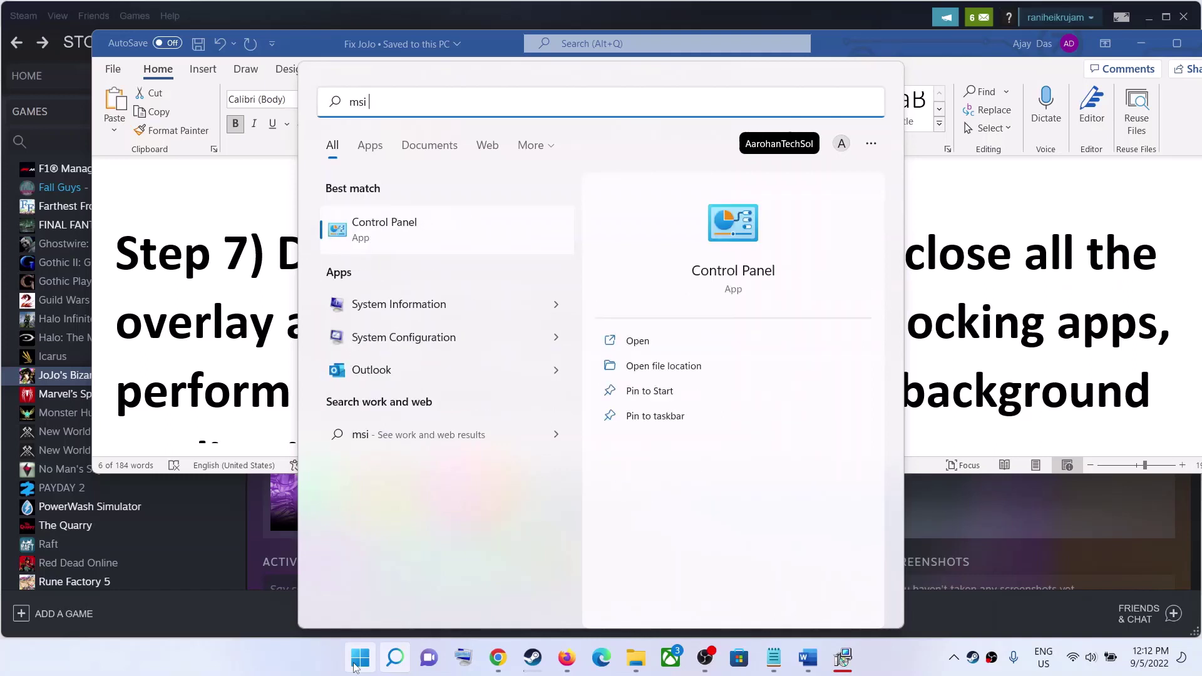
type(" afterburne")
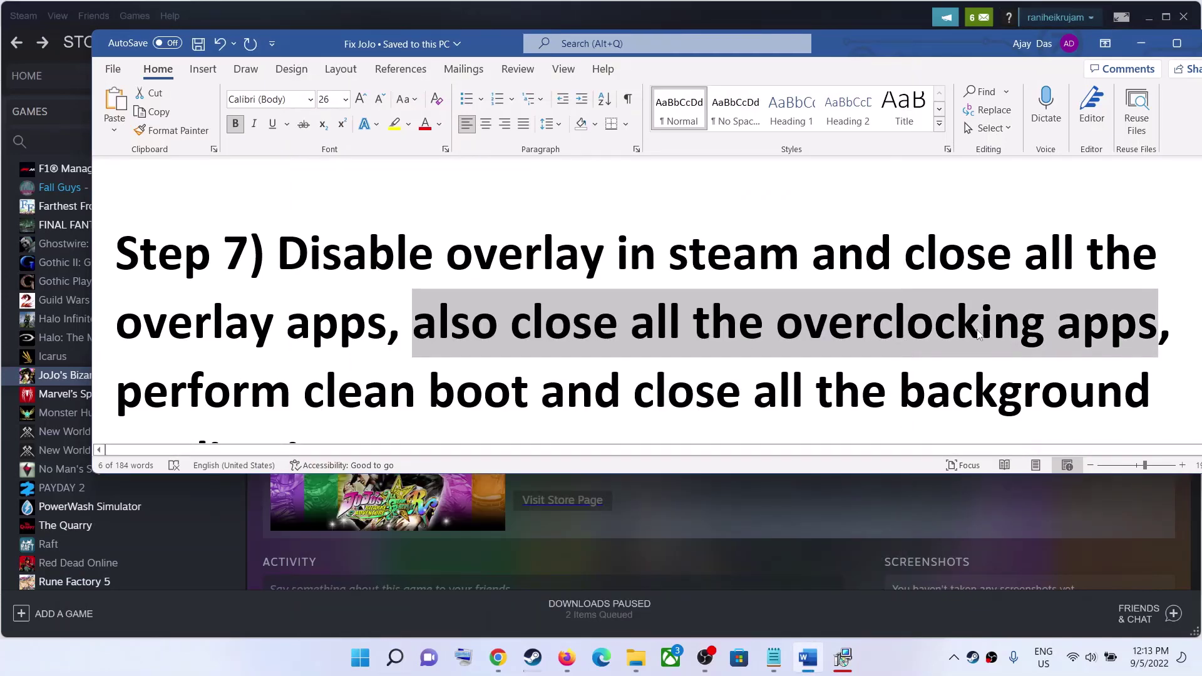
scroll(505, 354, "down", 2)
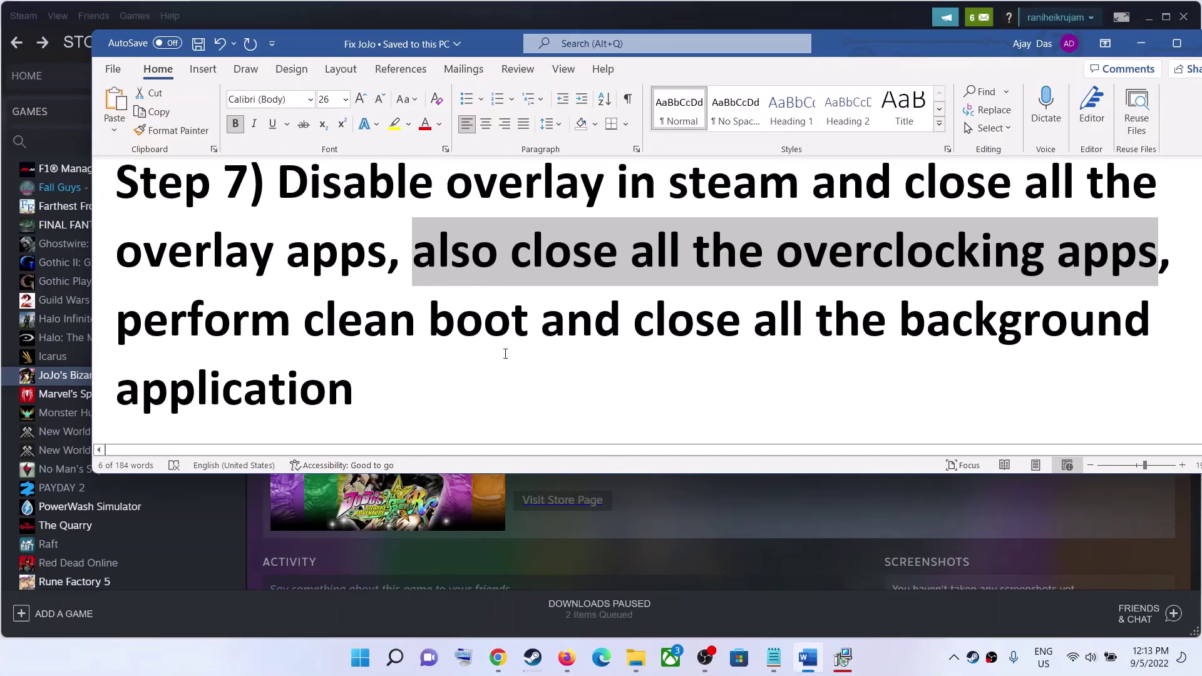
Launch System Configuration from a Start search for 'system'.
left_click(360, 663)
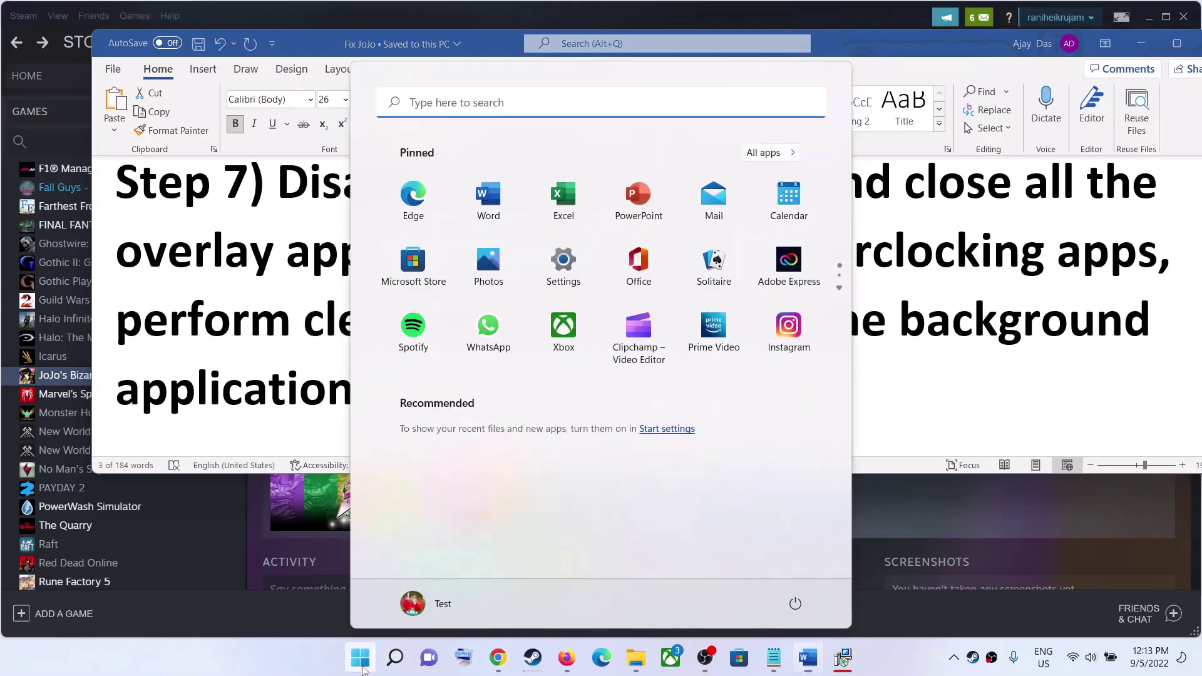
type("syste")
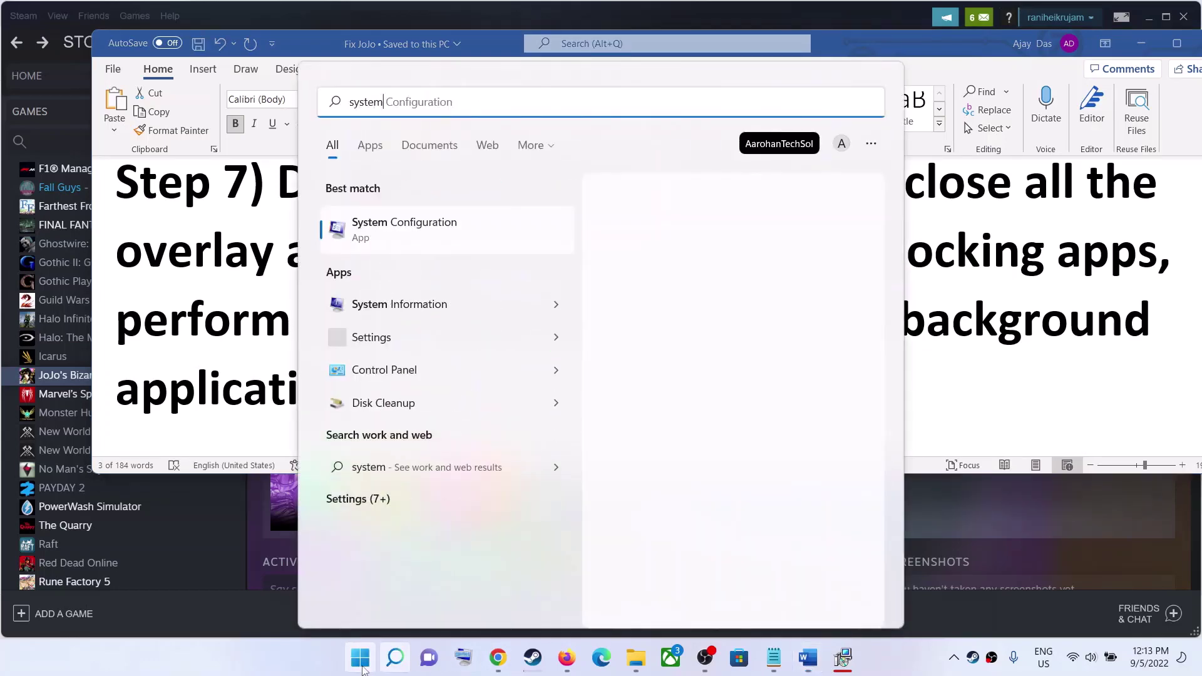
type("m")
key("Right")
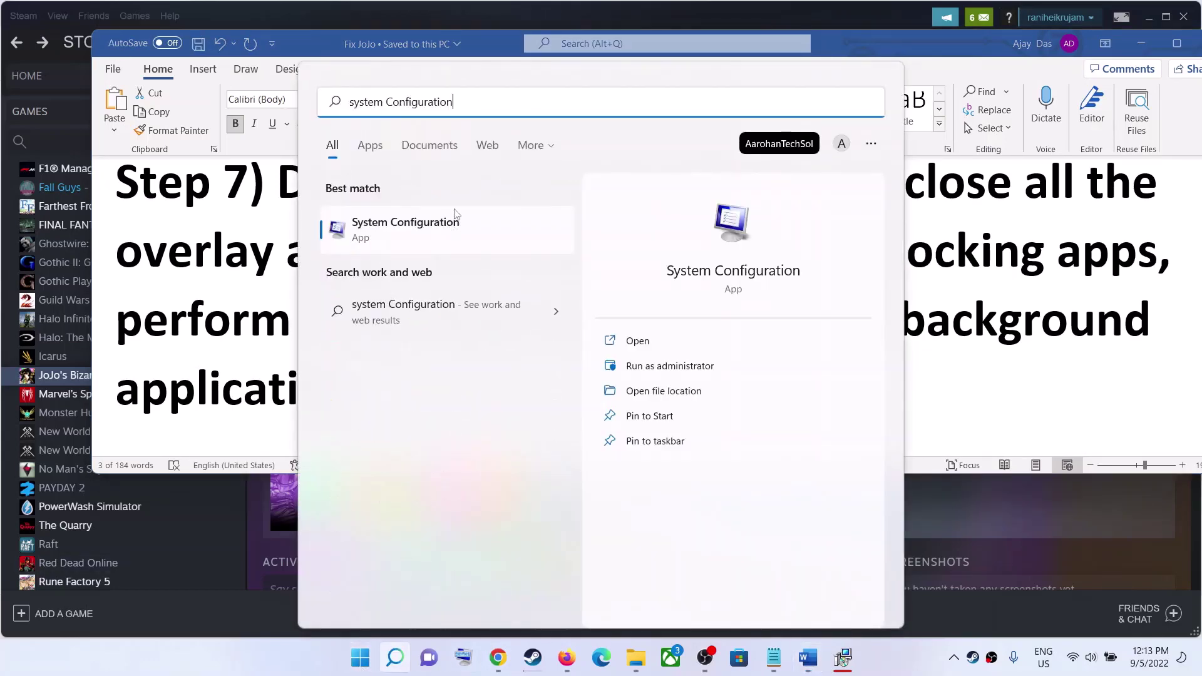
left_click(425, 223)
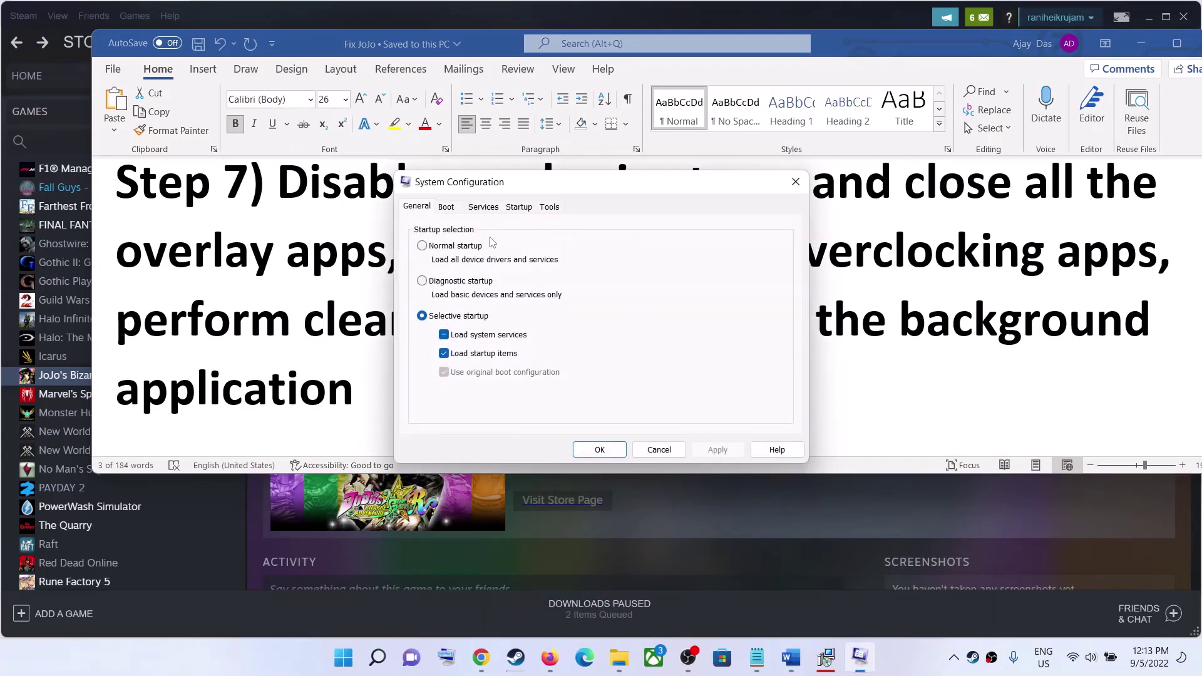
Hide all Microsoft services, disable all the rest, apply, and exit without restarting.
left_click(484, 206)
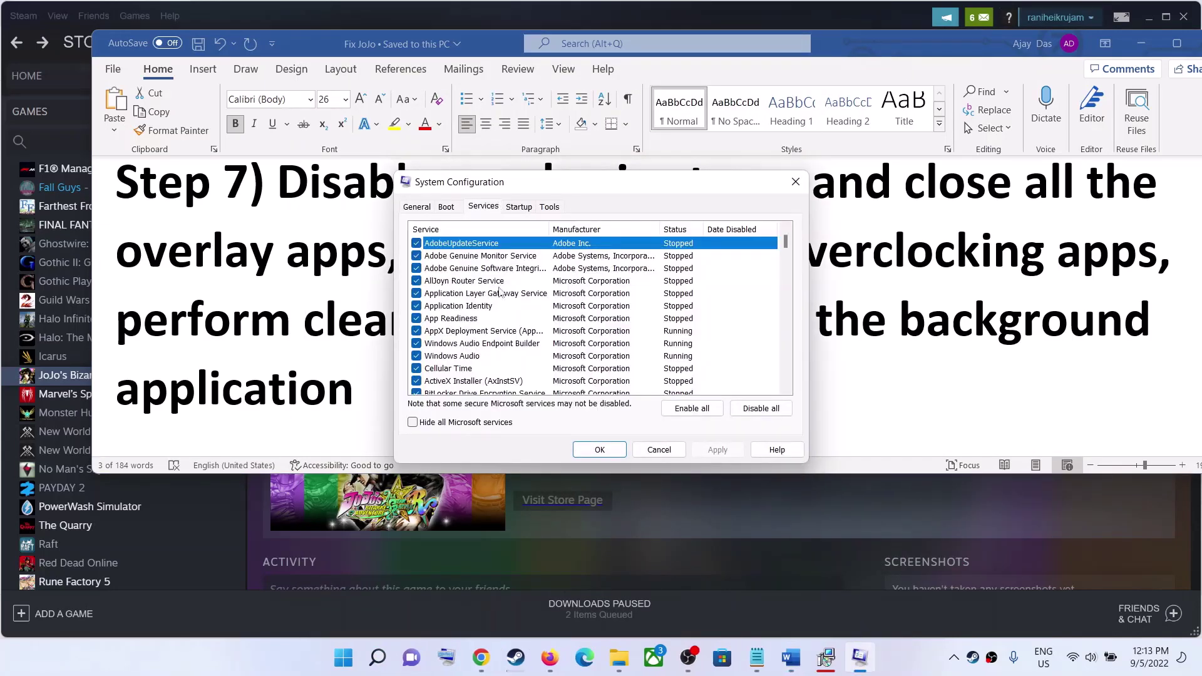
left_click(412, 423)
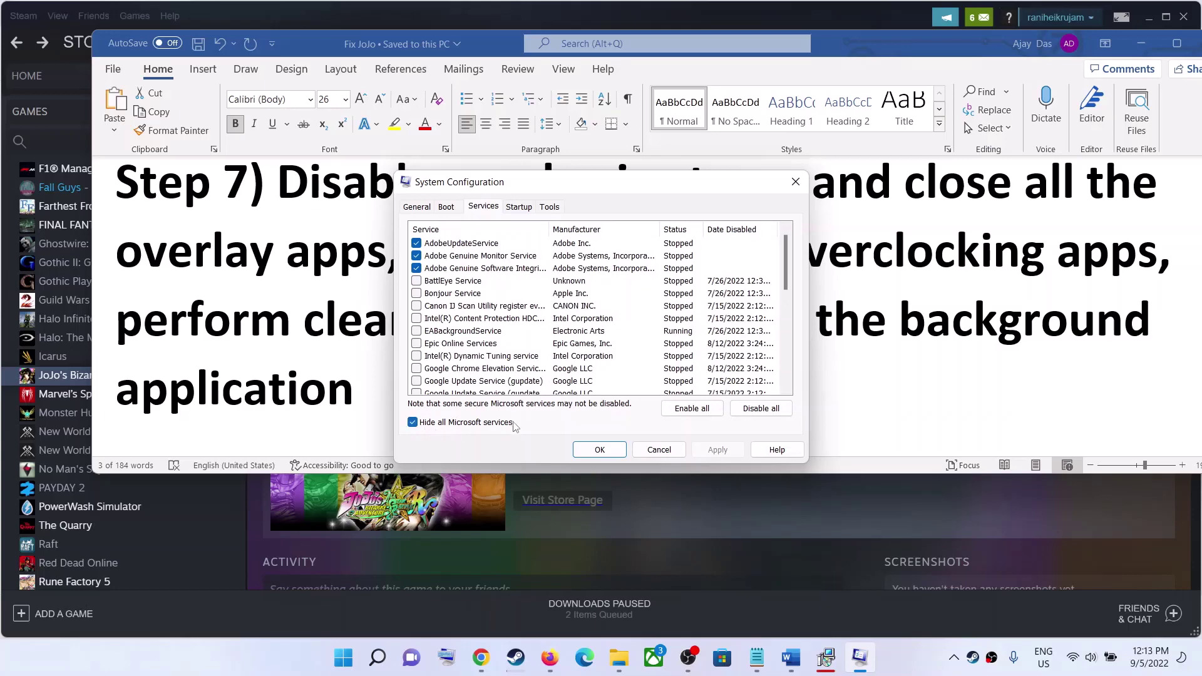
left_click(775, 410)
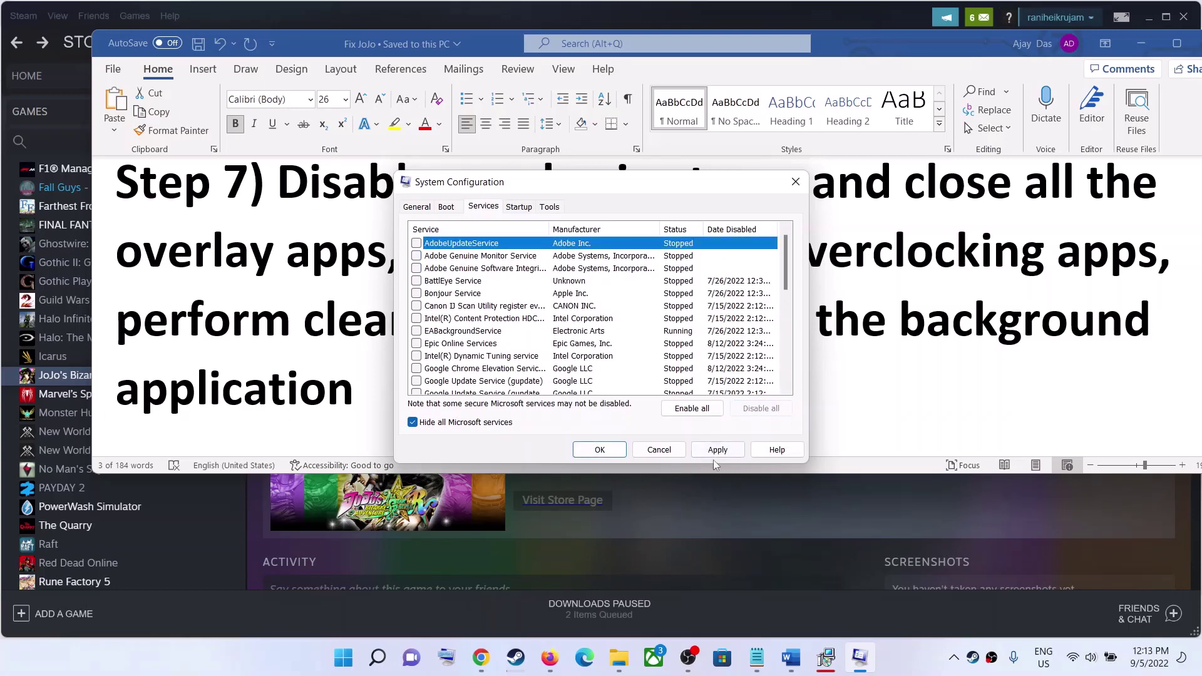
left_click(611, 451)
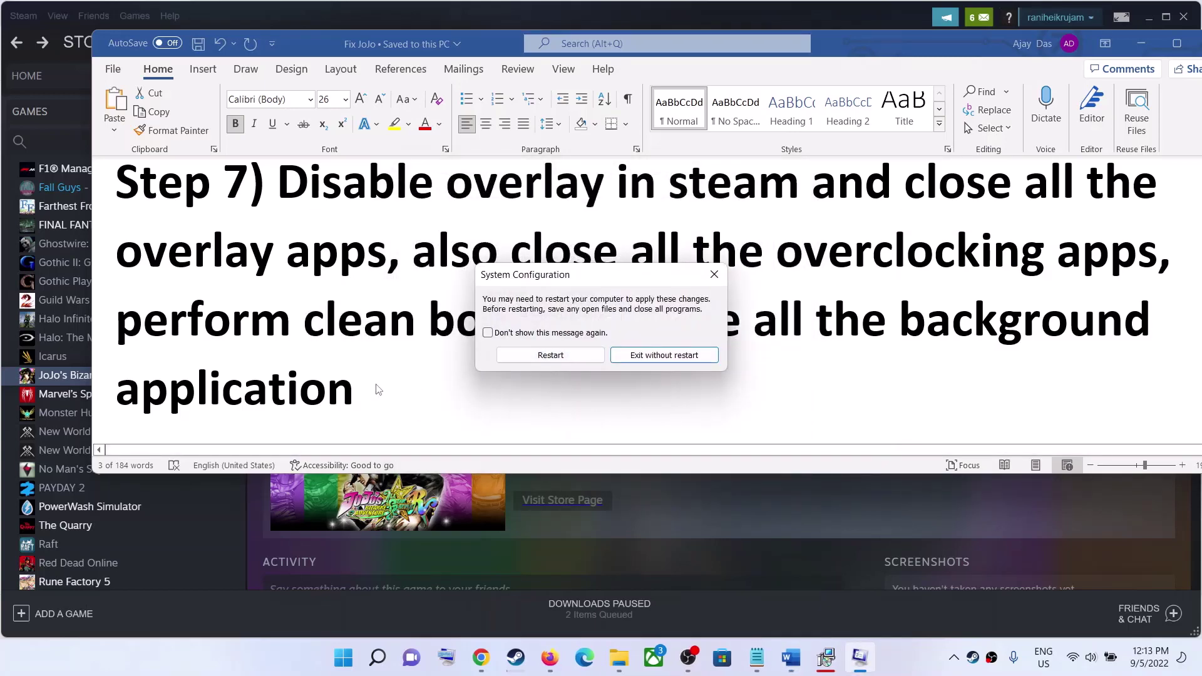
key("Return")
scroll(397, 308, "down", 5)
scroll(309, 384, "up", 2)
scroll(309, 387, "down", 1)
Highlight Step 8 and start a check on the Settings > Windows Update page.
left_click_drag(308, 388, 624, 417)
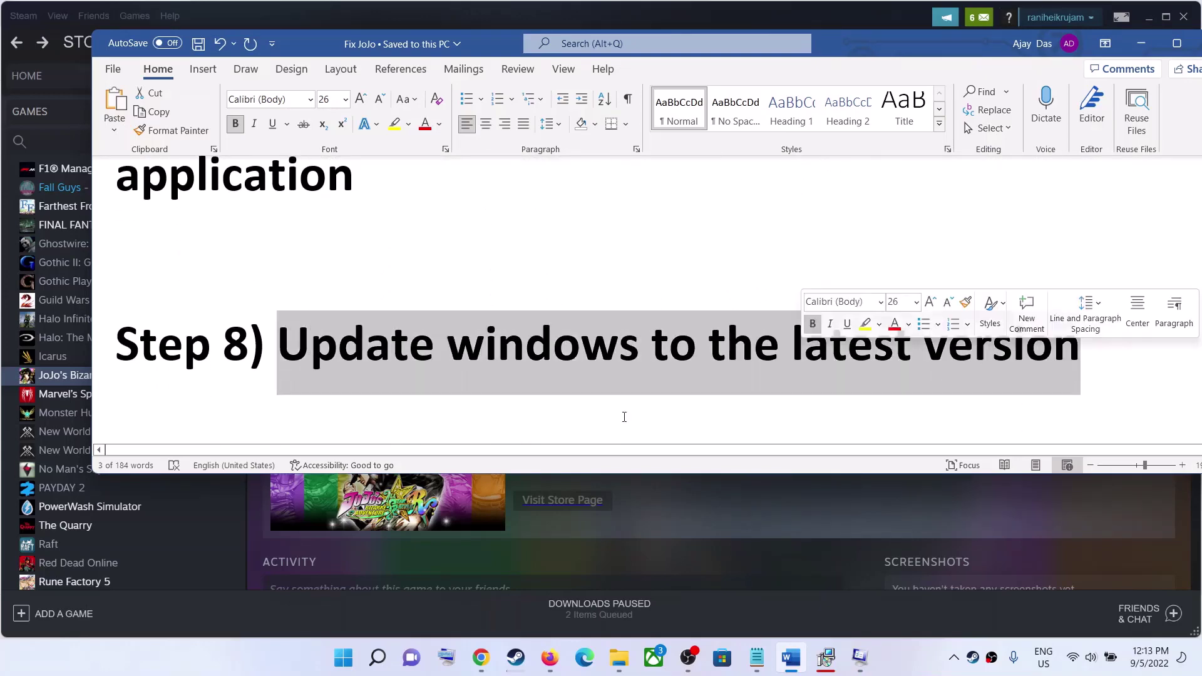
left_click(343, 657)
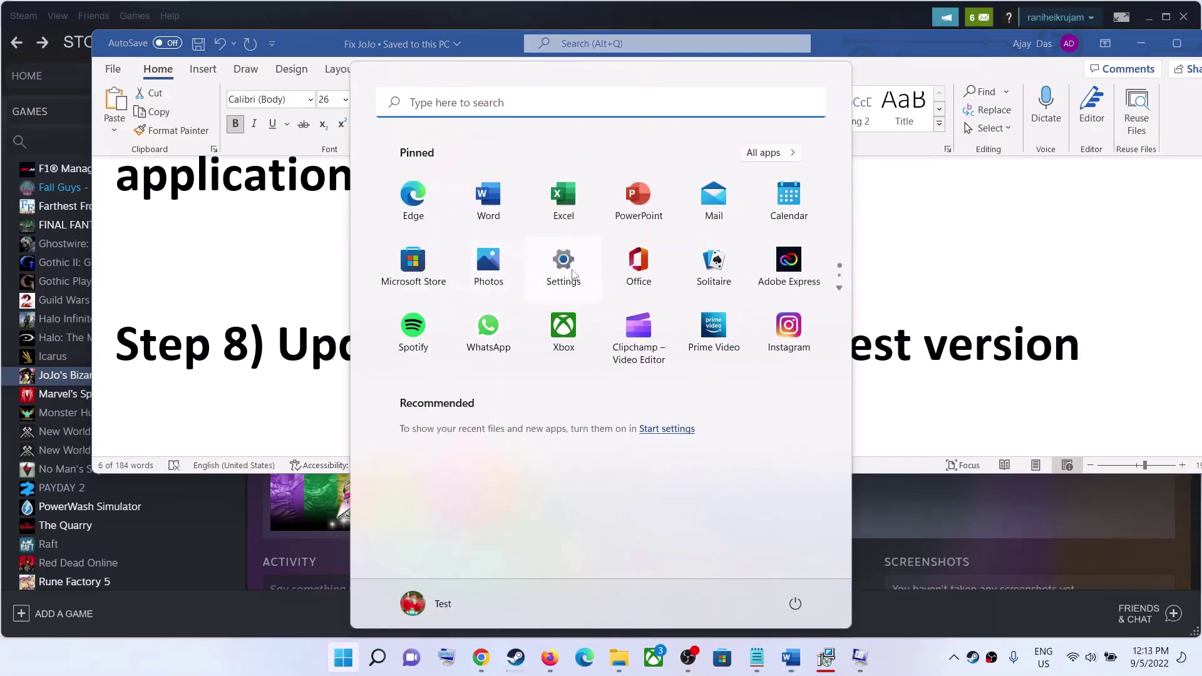
left_click(571, 274)
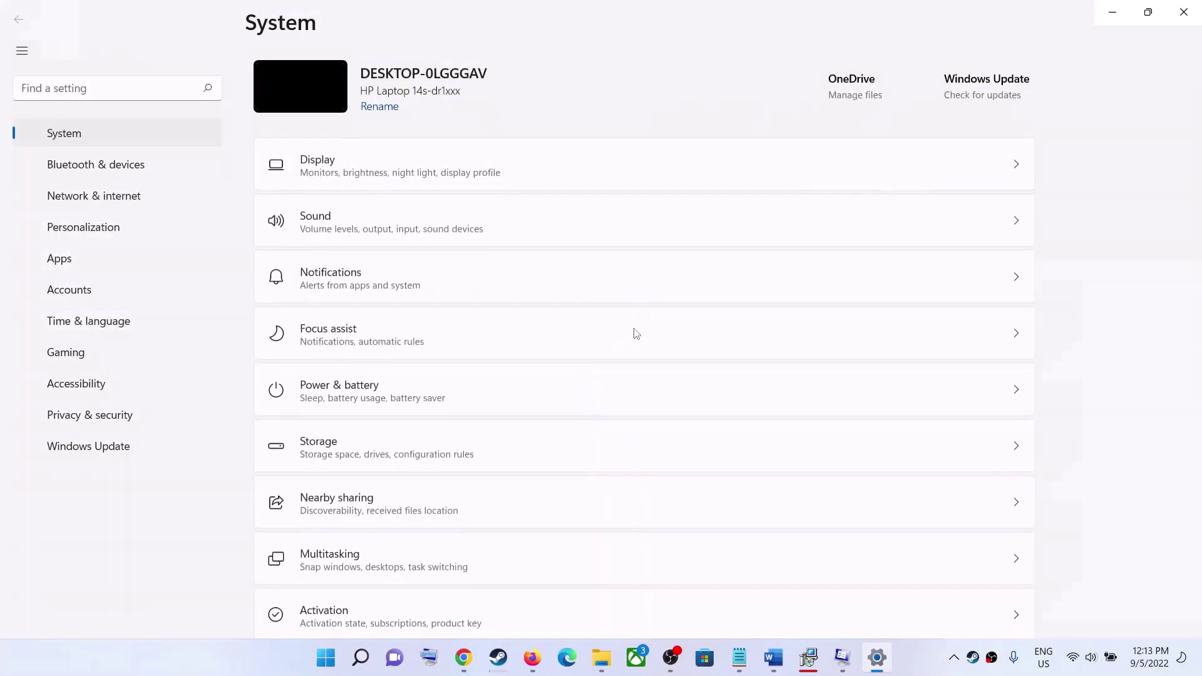
left_click(71, 485)
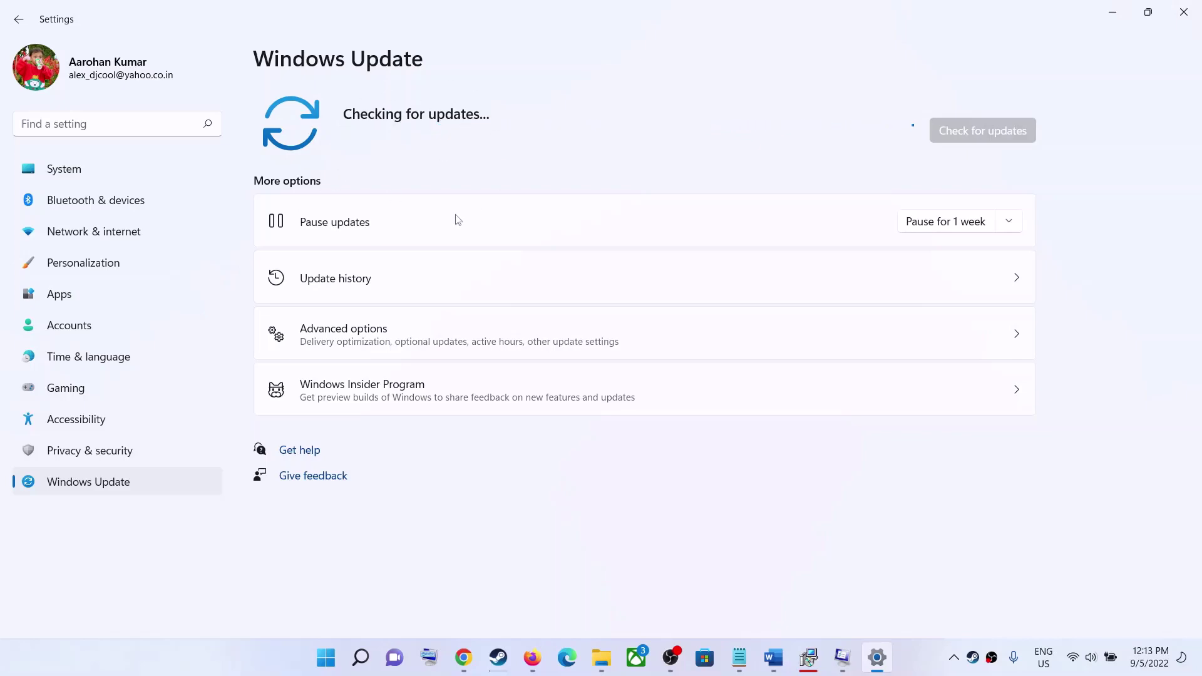
key("super")
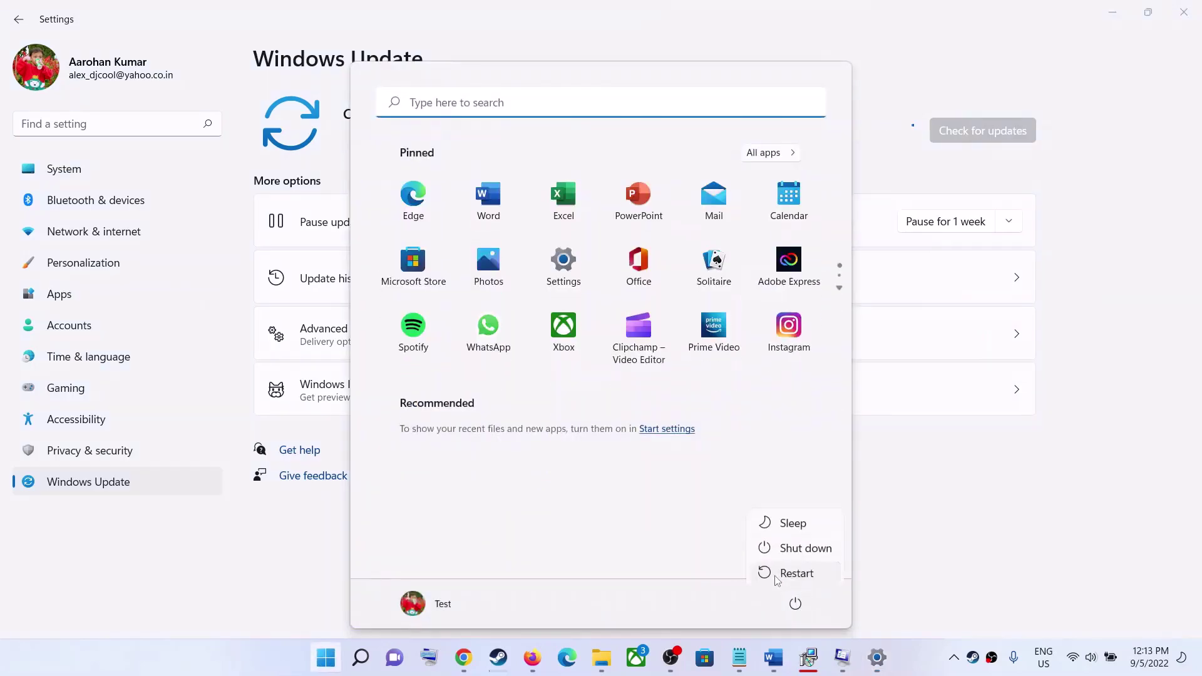
key("Escape")
key("Escape")
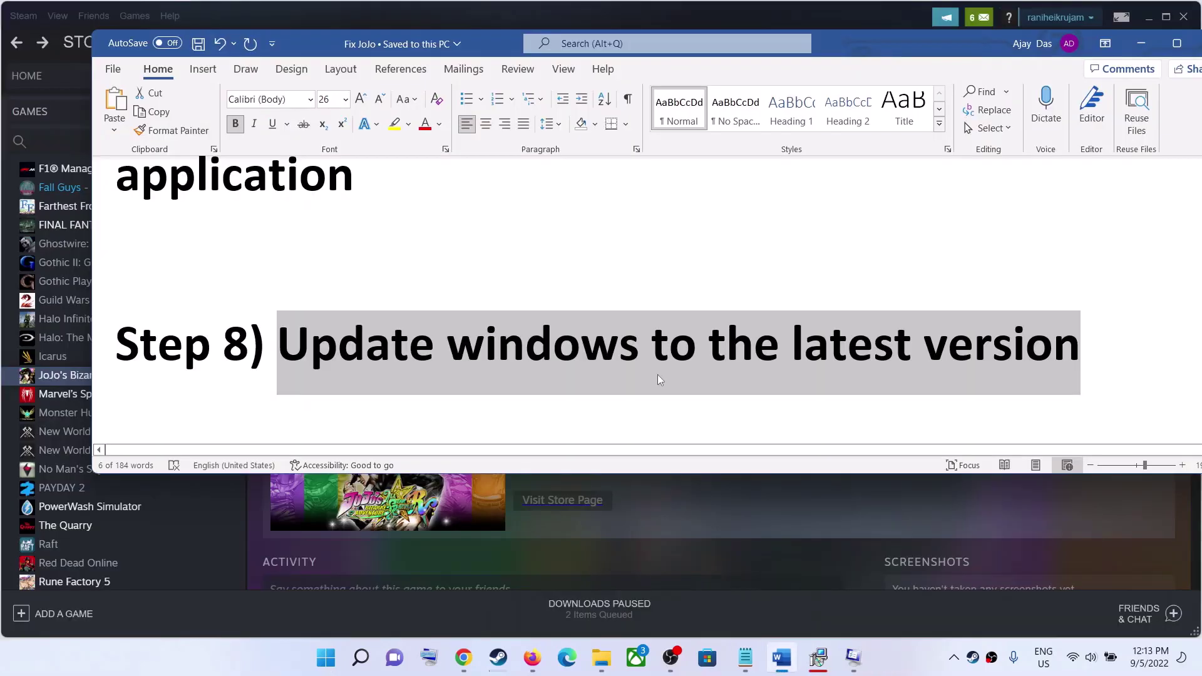
Mark Step 9 (verify game files) and inspect the JoJo demo's Local Files properties in Steam.
scroll(601, 275, "down", 3)
left_click_drag(276, 300, 834, 319)
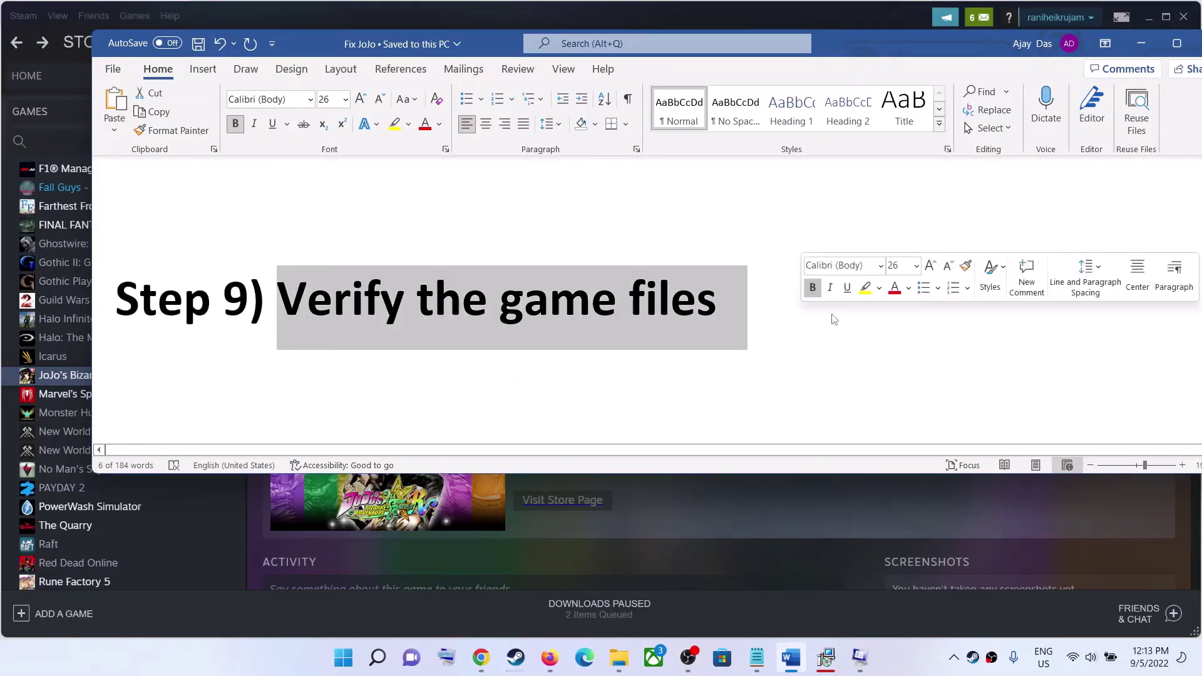
right_click(39, 381)
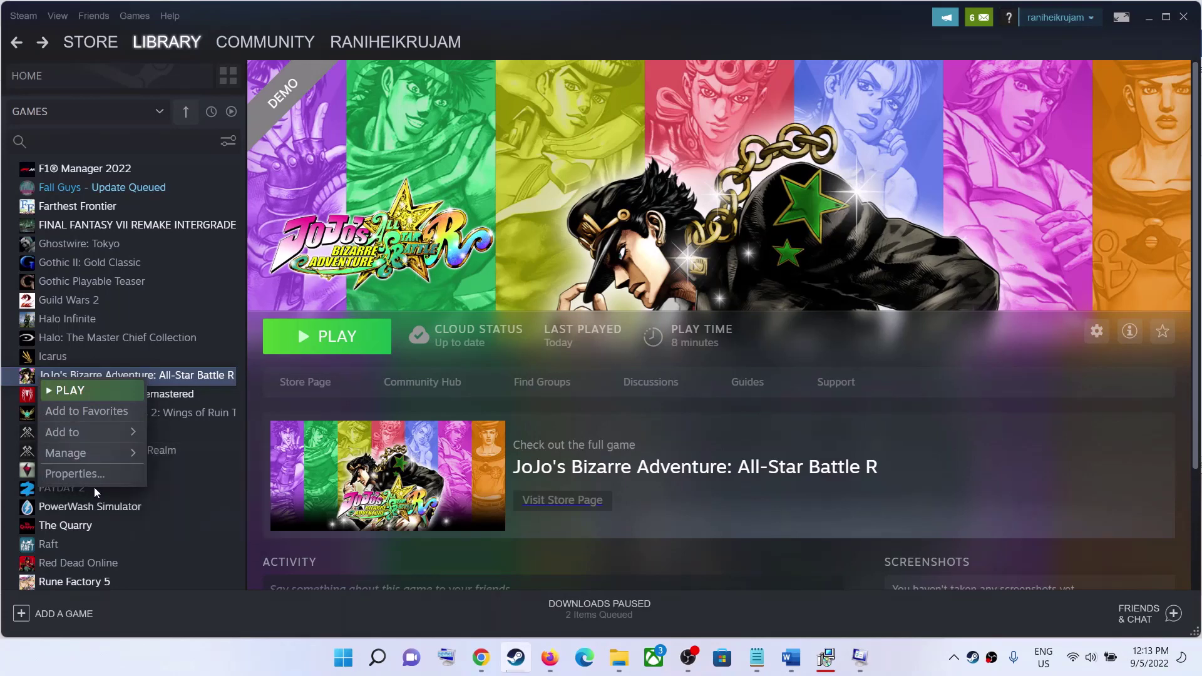
left_click(81, 475)
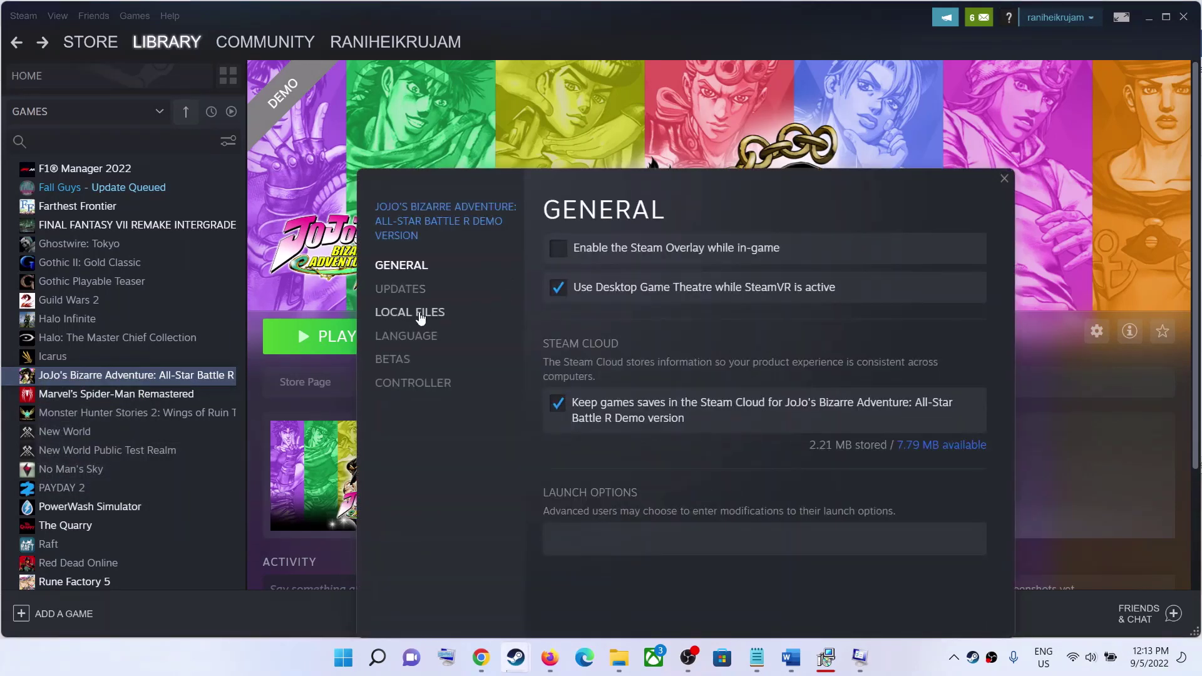
left_click(420, 316)
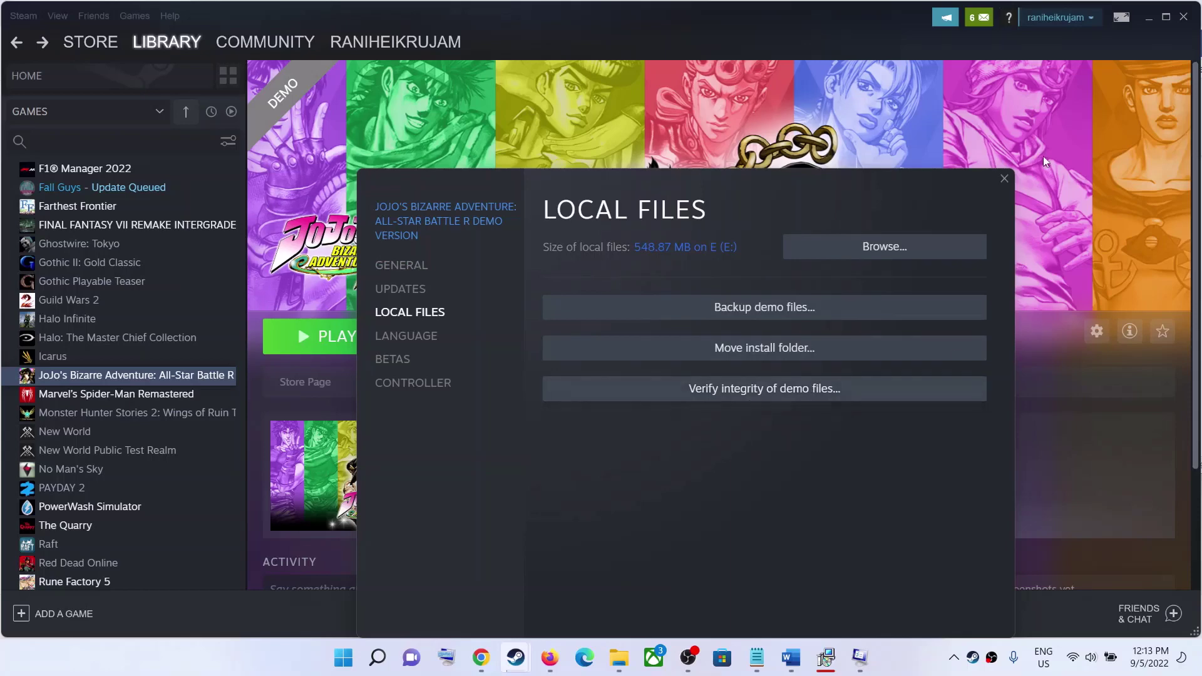
left_click(1004, 180)
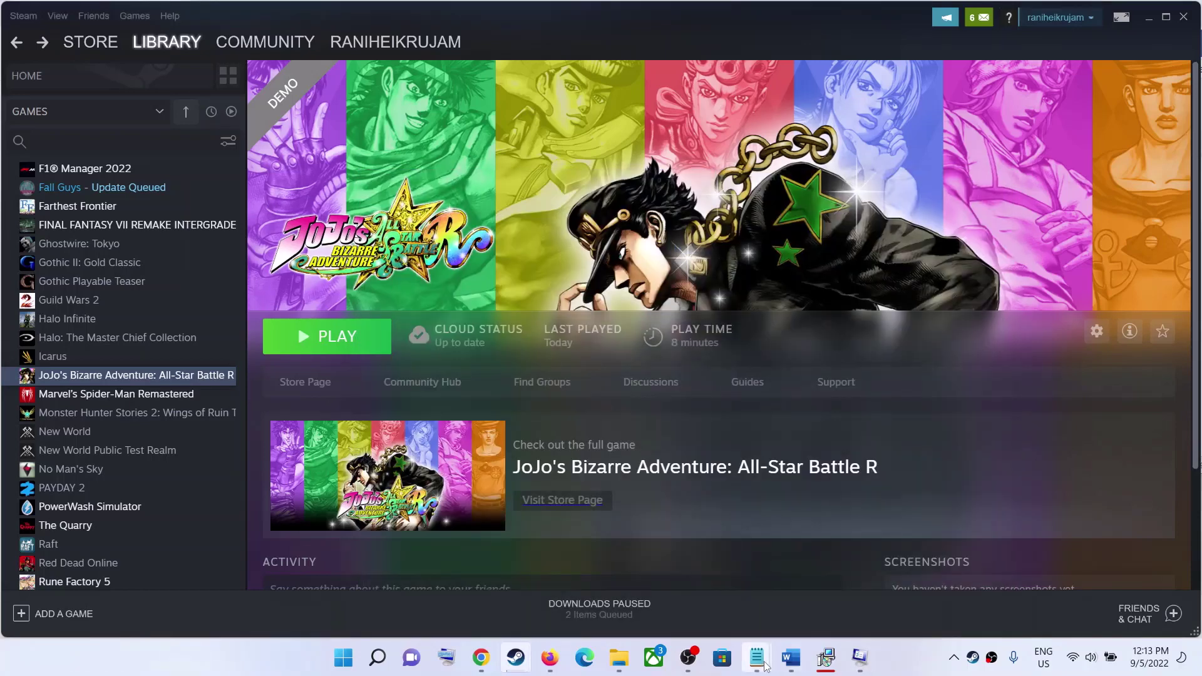
Return to the Fix JoJo notes and highlight Step 10's 'Try Windowed mode' advice.
left_click(791, 658)
scroll(416, 261, "down", 3)
left_click_drag(311, 262, 740, 378)
left_click(787, 297)
In the game's Graphics Options, change the resolution and set Window Mode to Windowed.
left_click(701, 551)
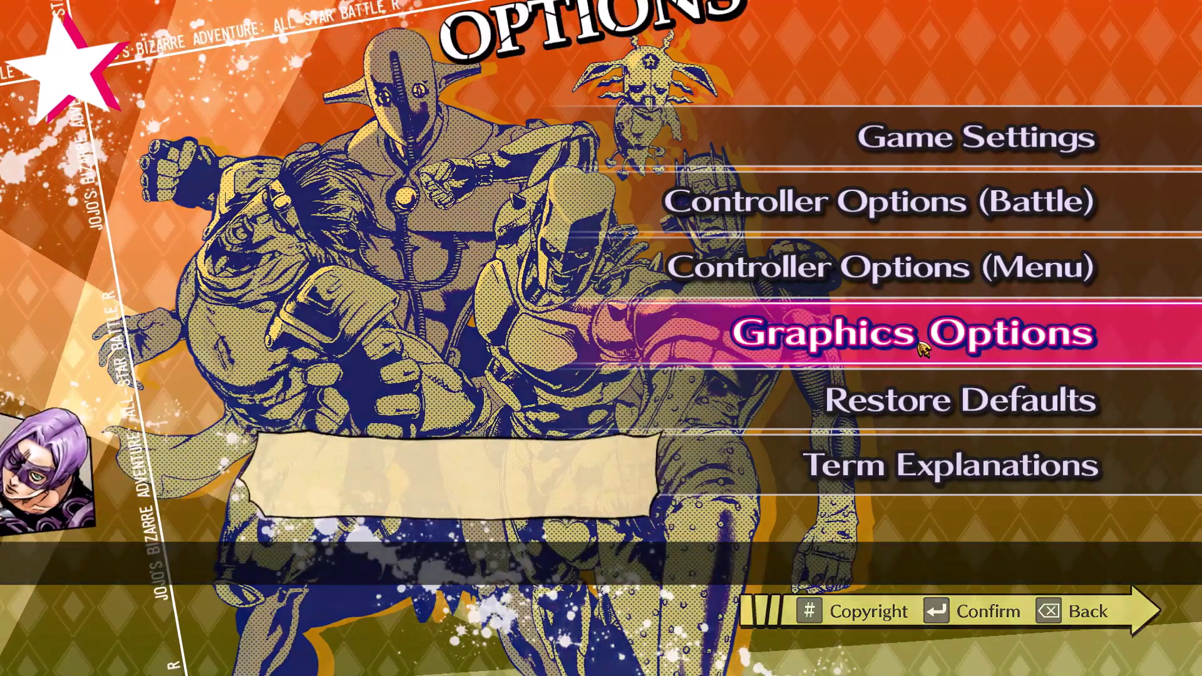
left_click(923, 347)
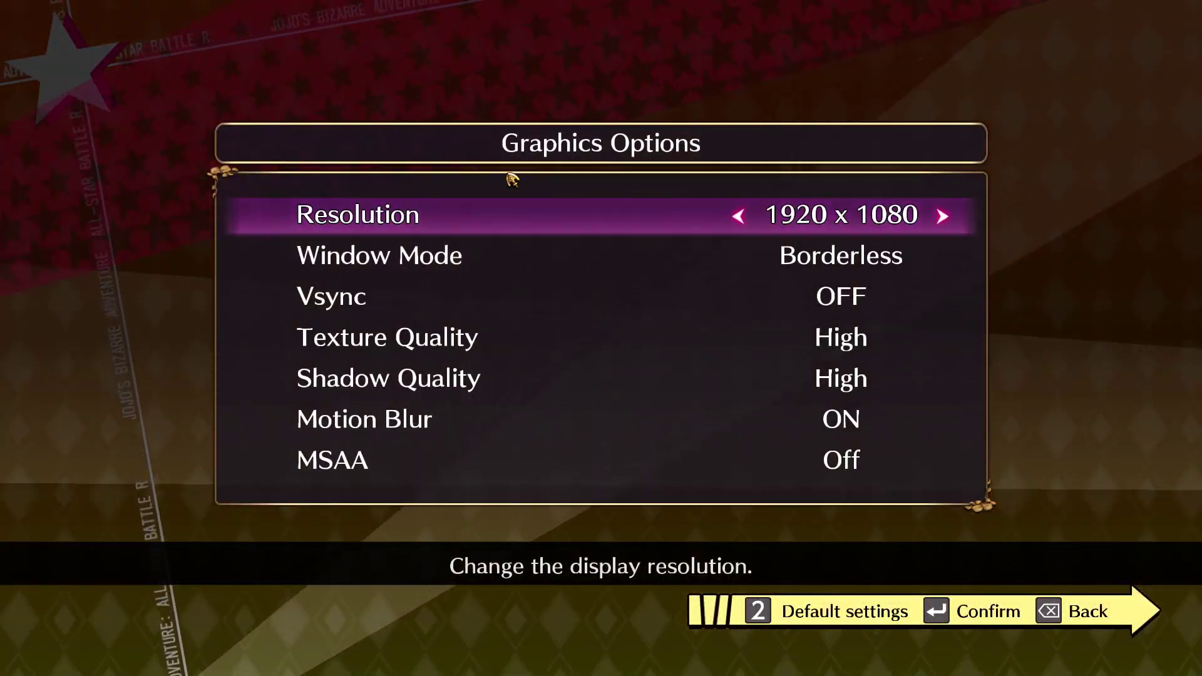
left_click(740, 217)
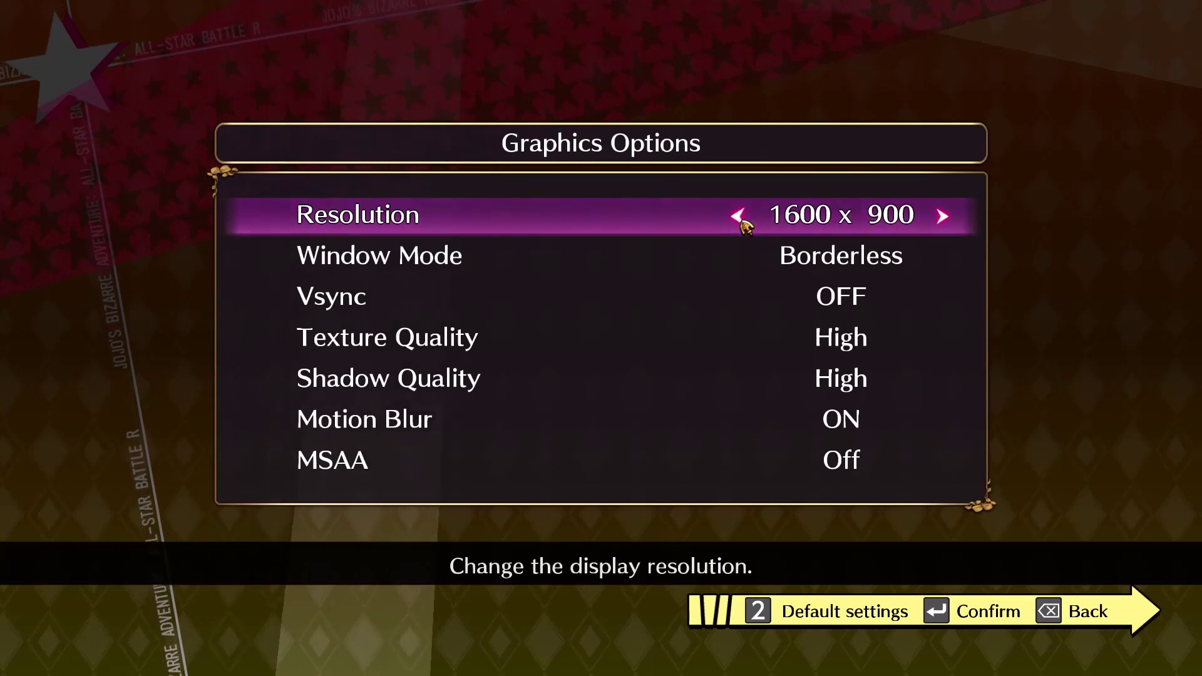
left_click(740, 217)
left_click(739, 217)
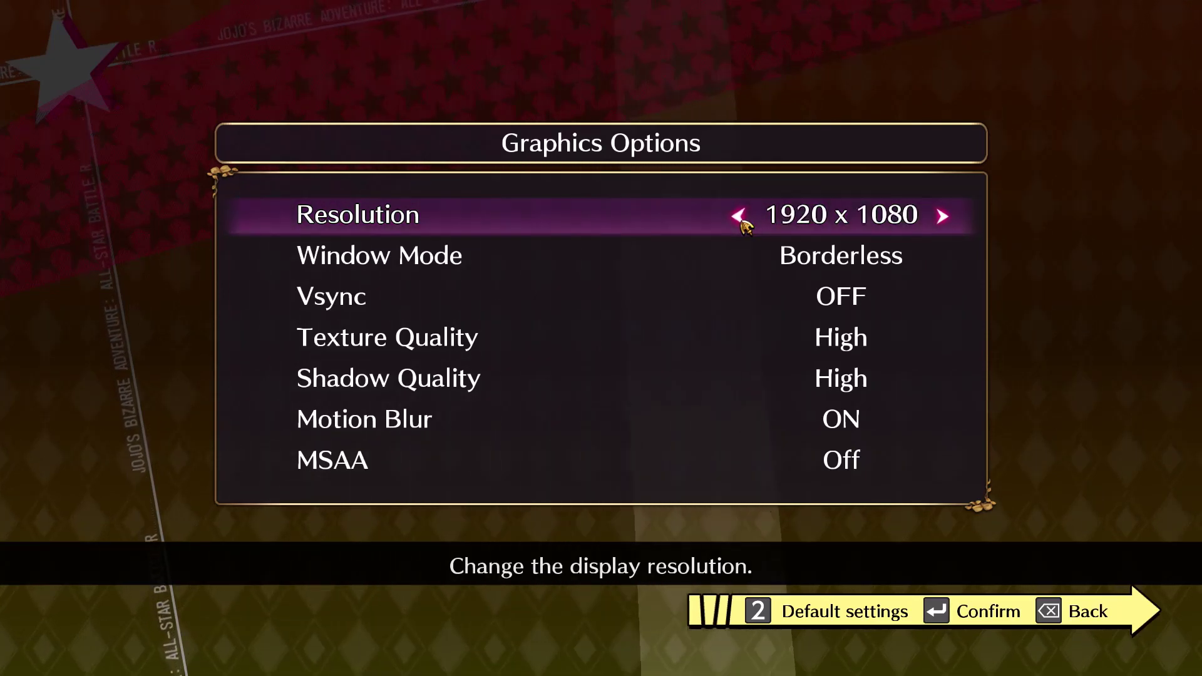
left_click(739, 217)
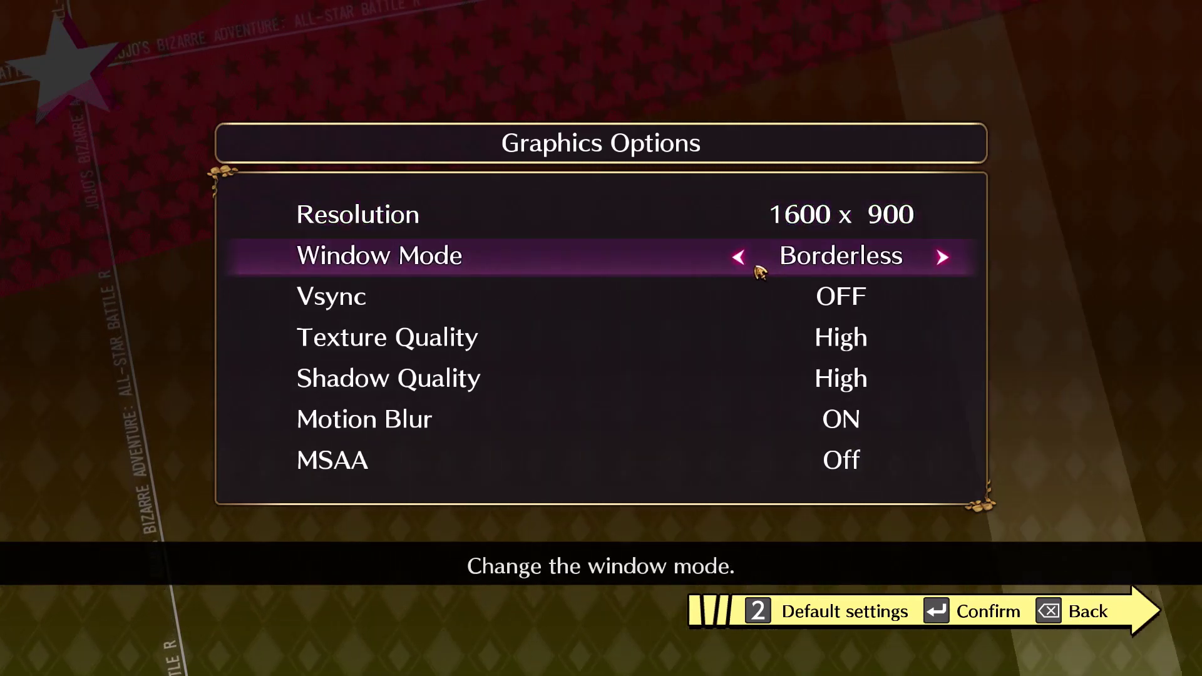
left_click(745, 263)
left_click(745, 262)
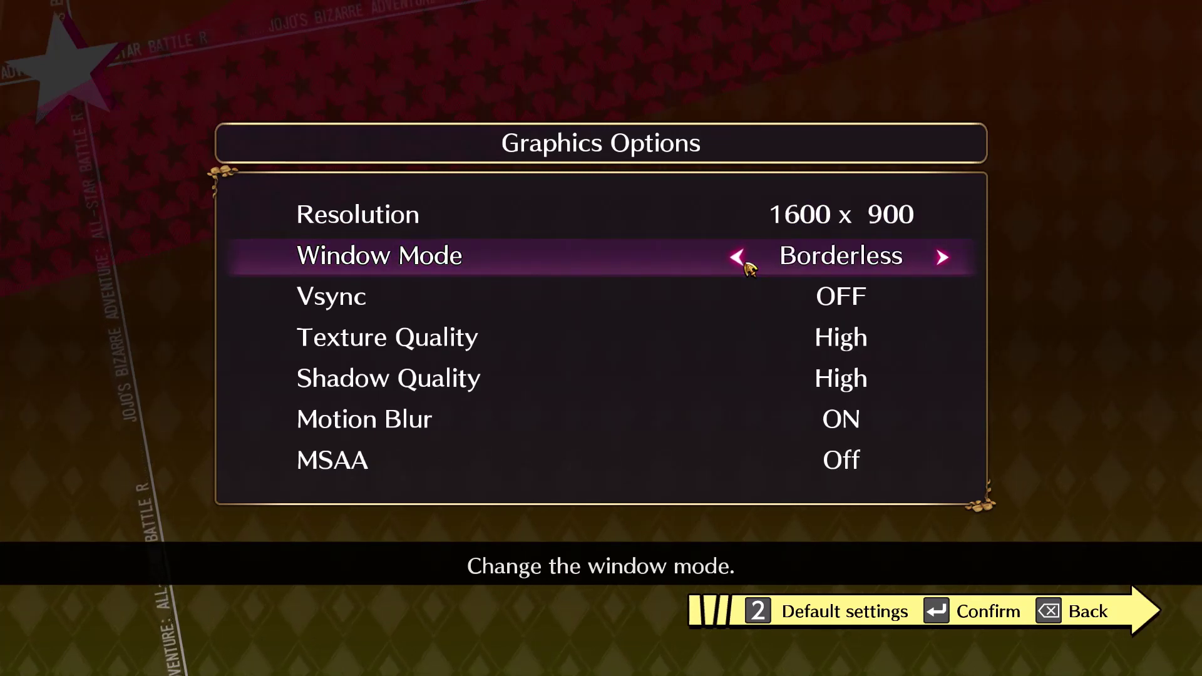
left_click(745, 263)
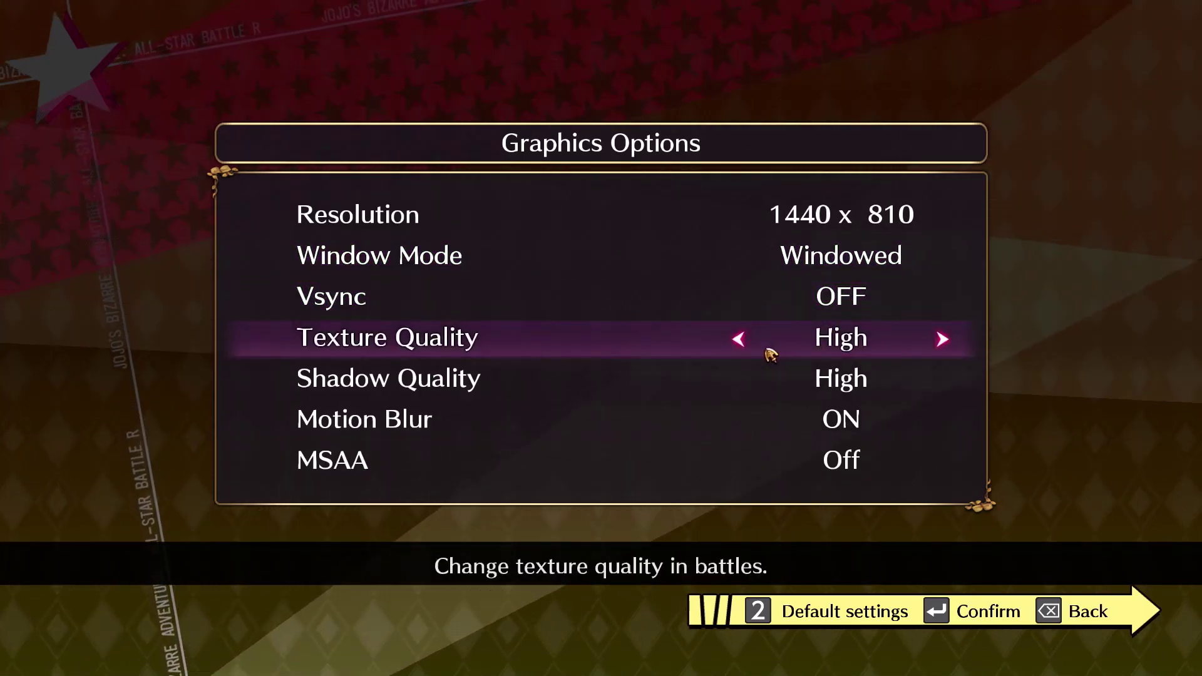
Set Texture and Shadow Quality to Low, turn Motion Blur OFF, then confirm and keep the settings.
left_click(740, 345)
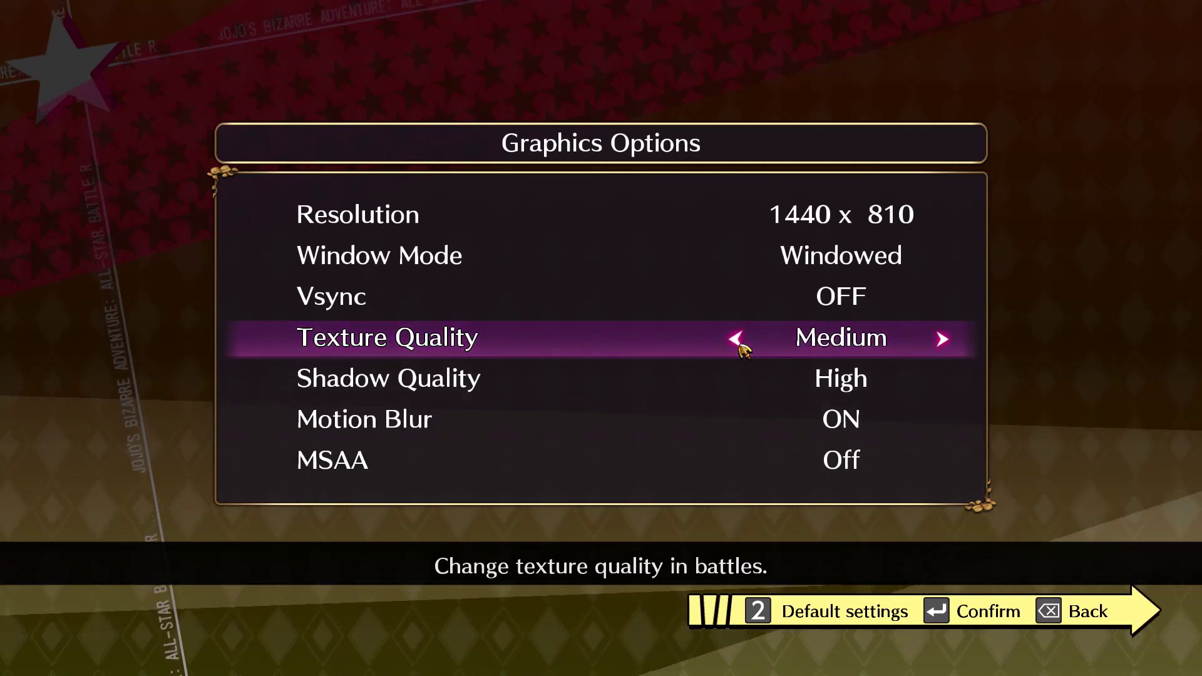
left_click(740, 341)
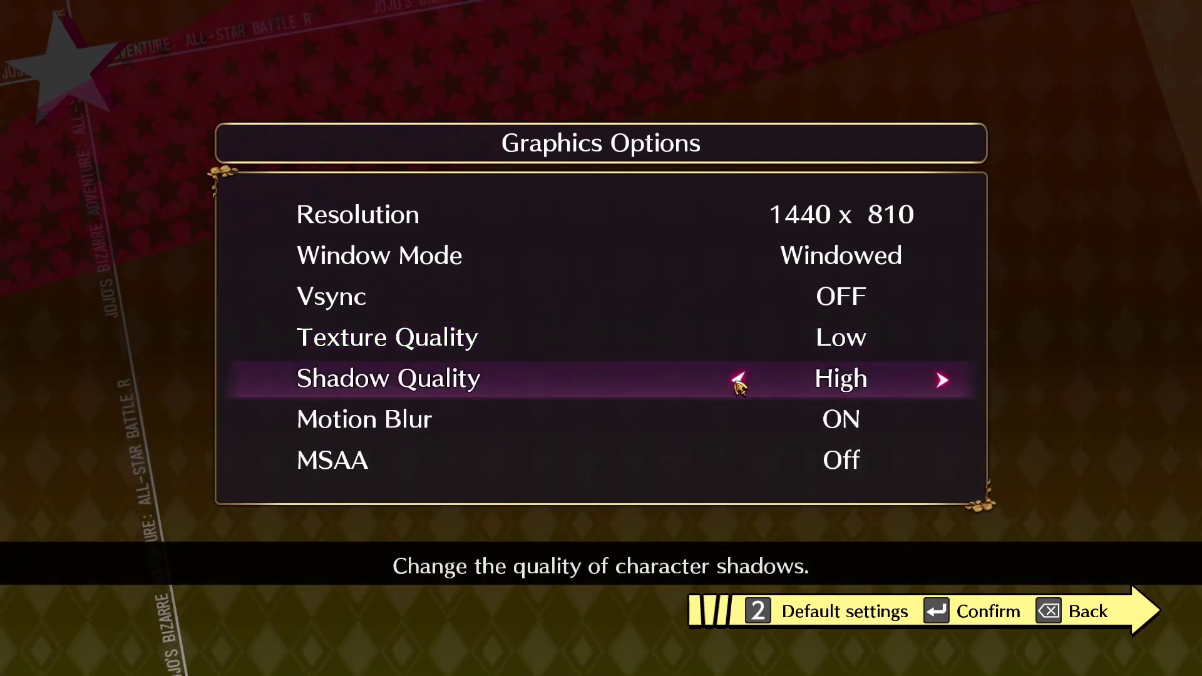
left_click(742, 385)
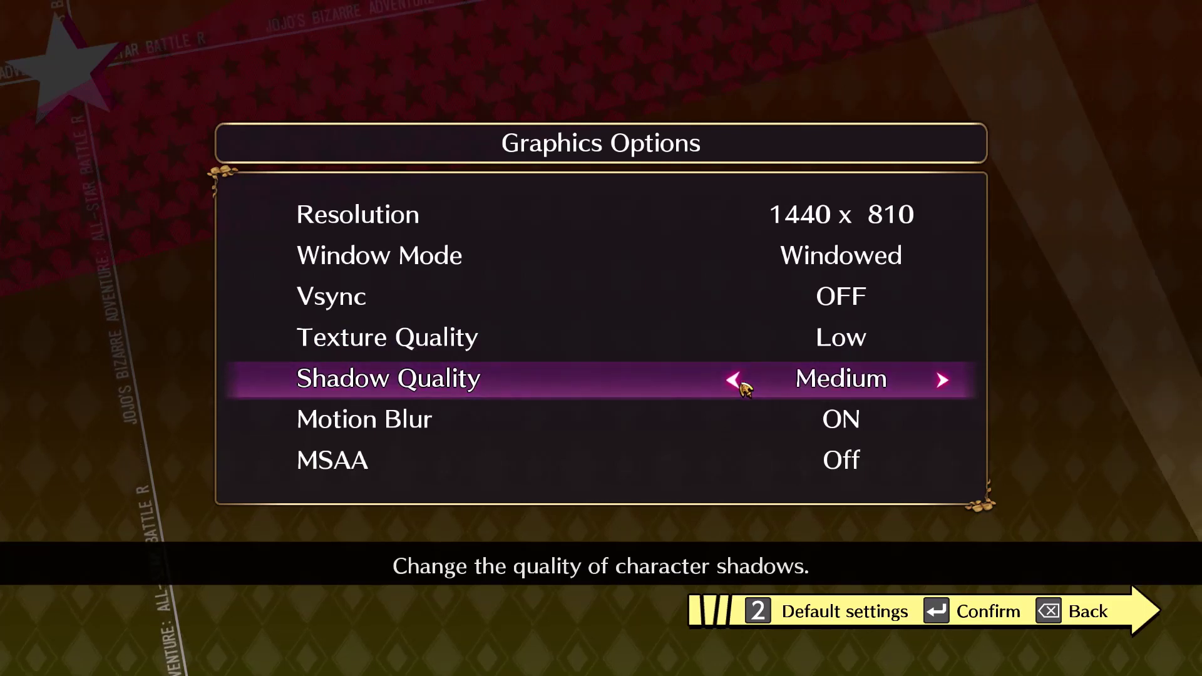
left_click(742, 386)
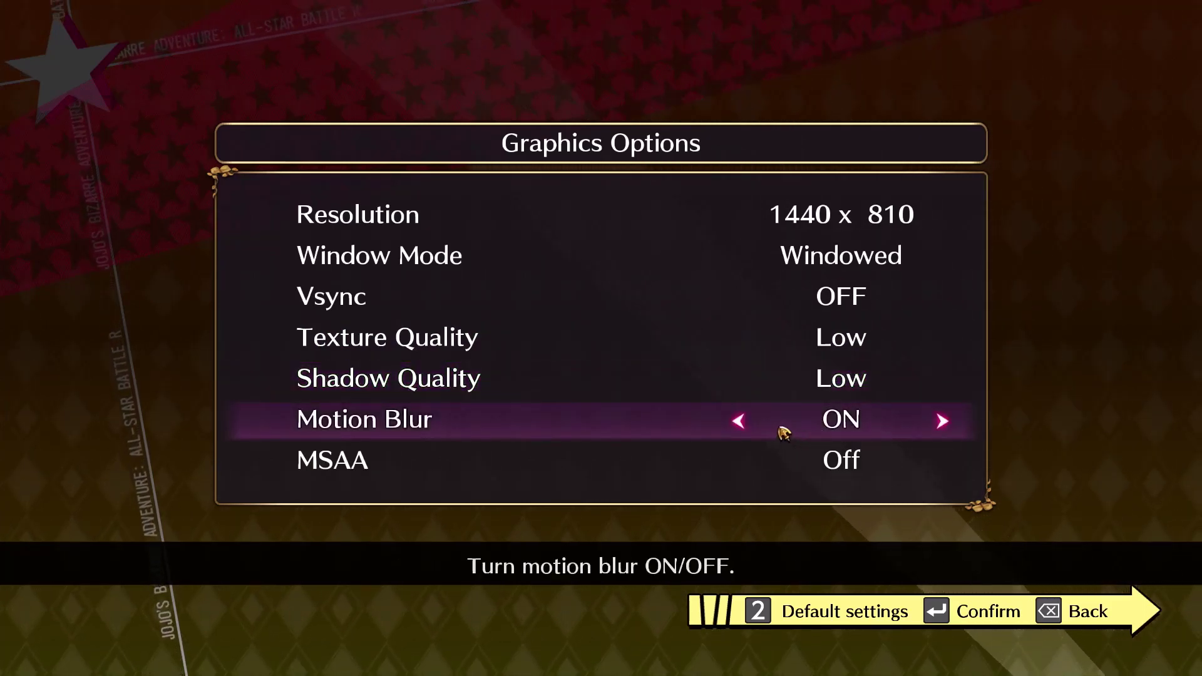
left_click(746, 422)
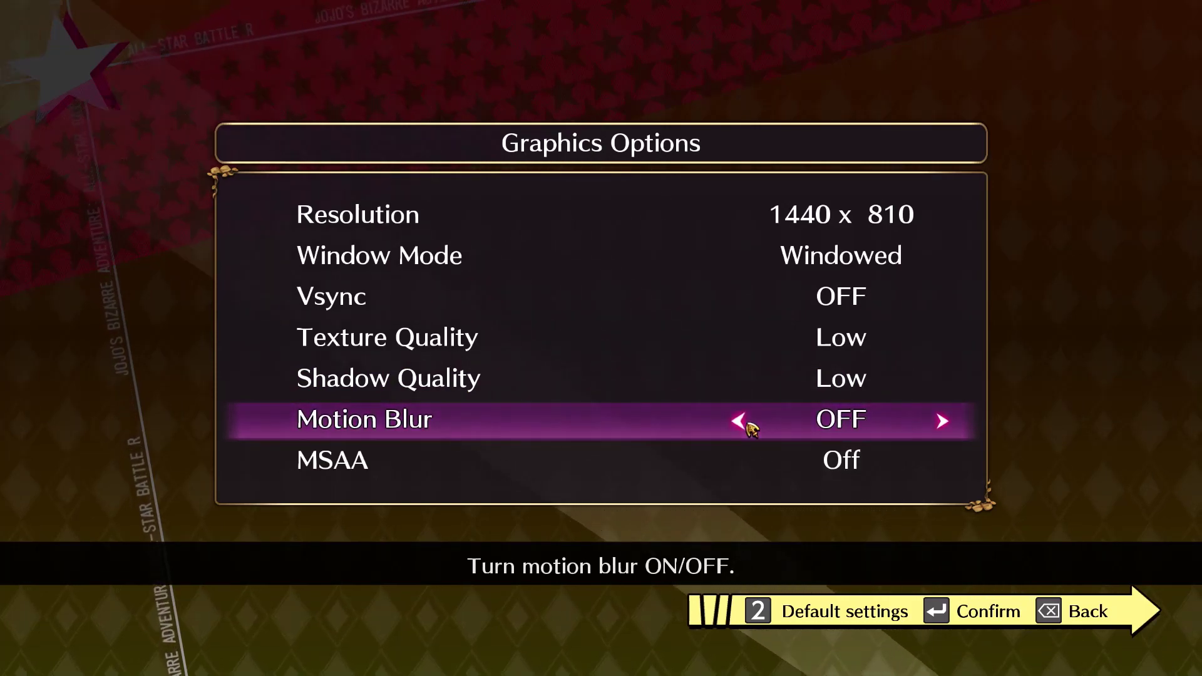
left_click(976, 606)
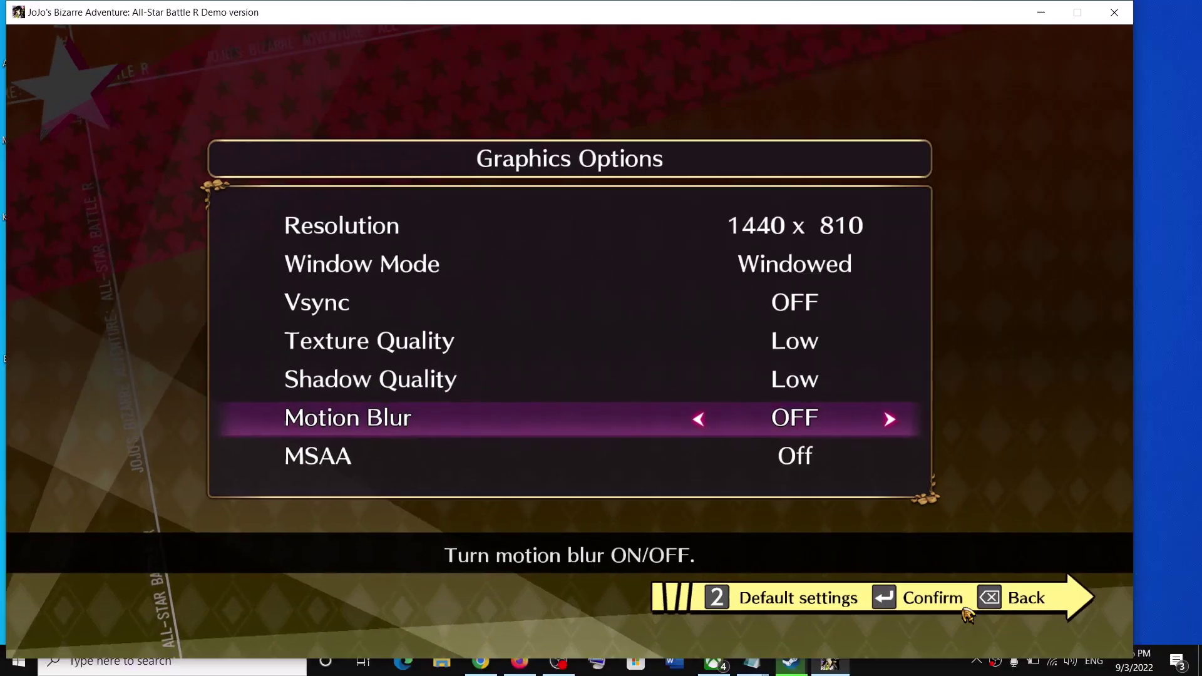
left_click(649, 370)
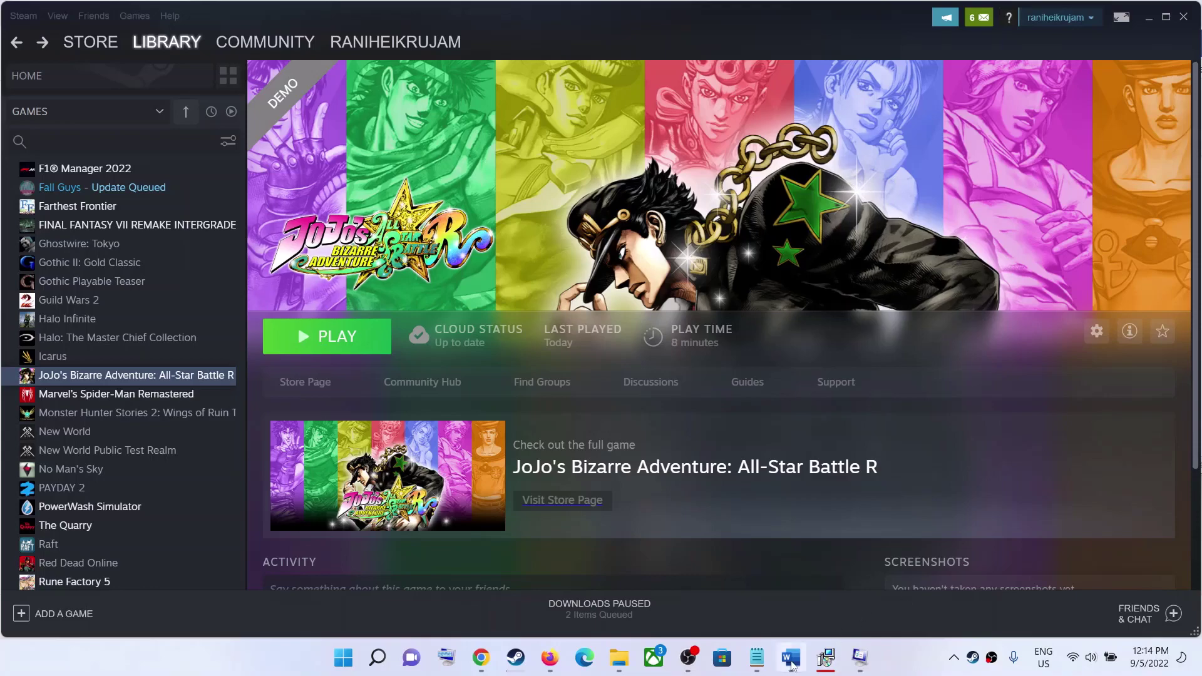
Maximize the Fix JoJo notes and highlight Step 11's monitors, devices and software-to-disable passages.
left_click(791, 657)
scroll(509, 376, "down", 5)
left_click_drag(305, 279, 802, 295)
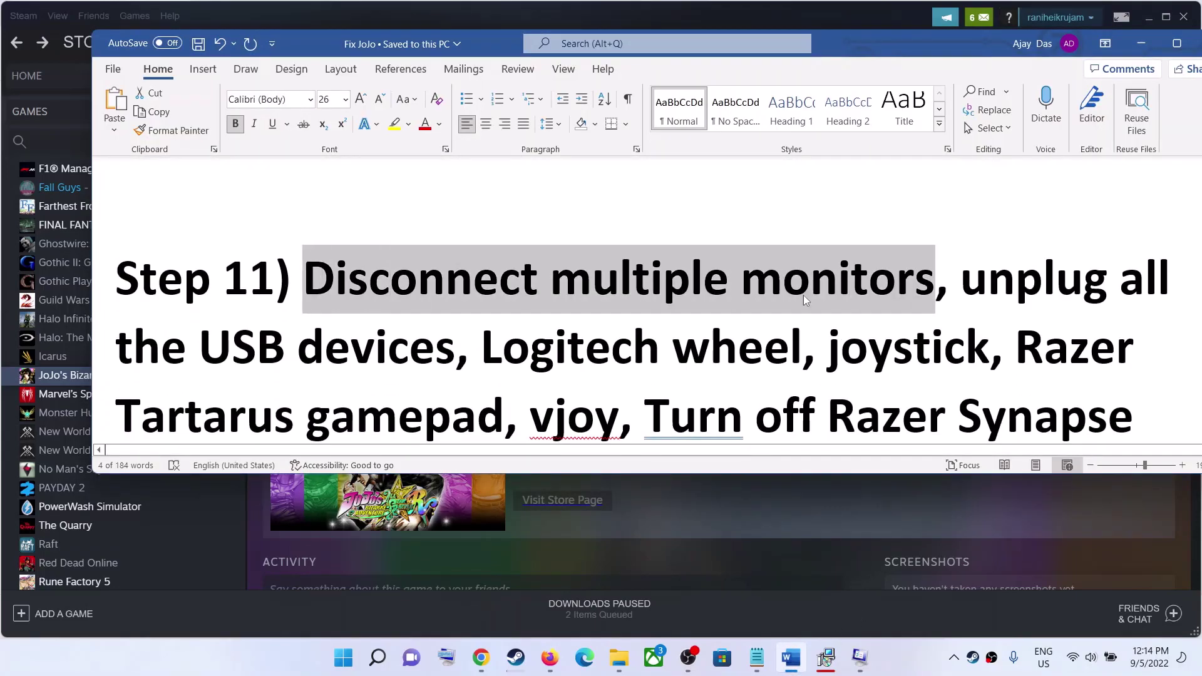
scroll(1143, 229, "down", 2)
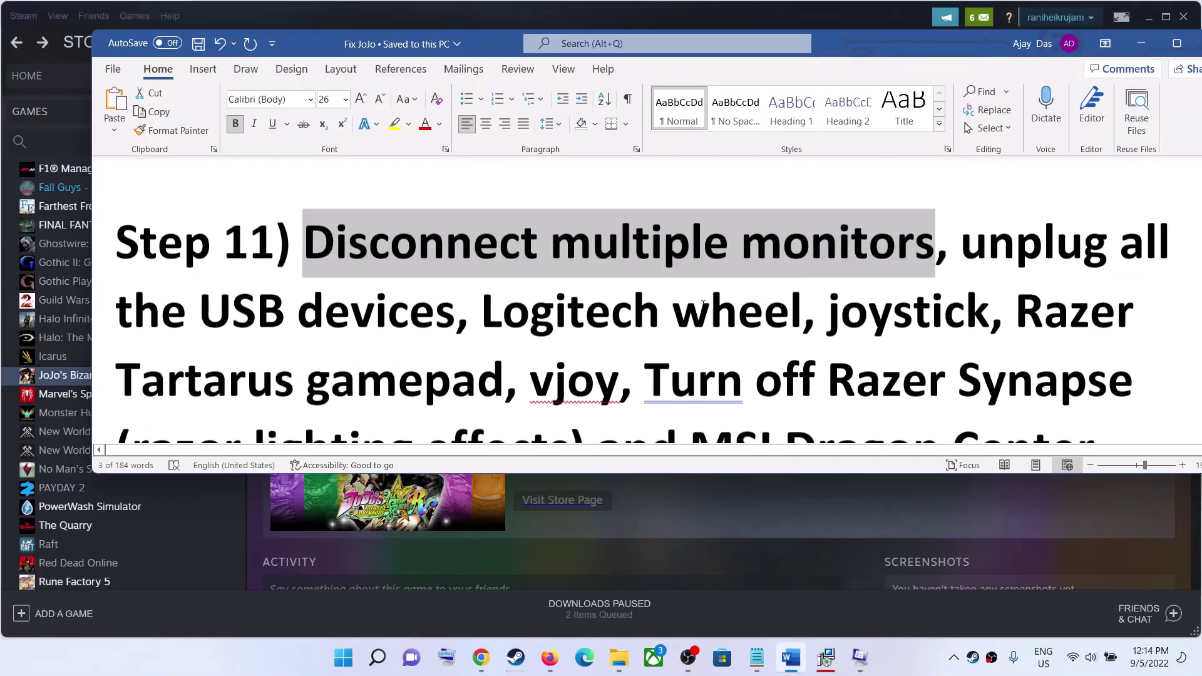
left_click_drag(937, 207, 751, 346)
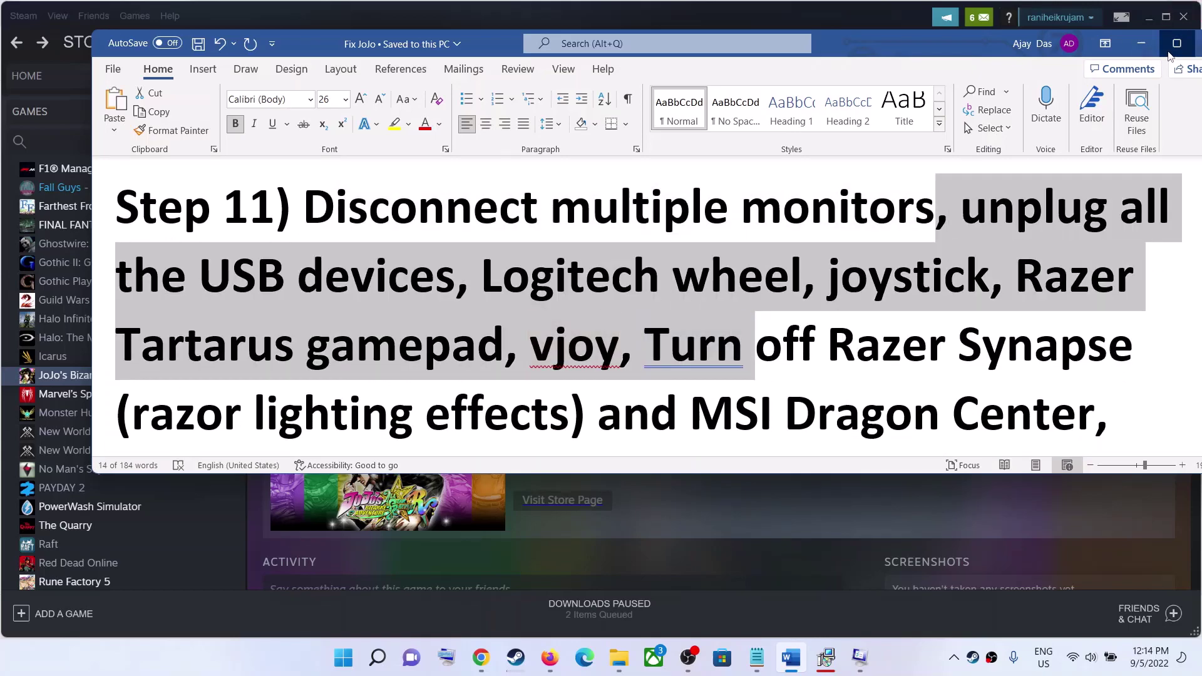
left_click(1168, 52)
left_click(357, 383)
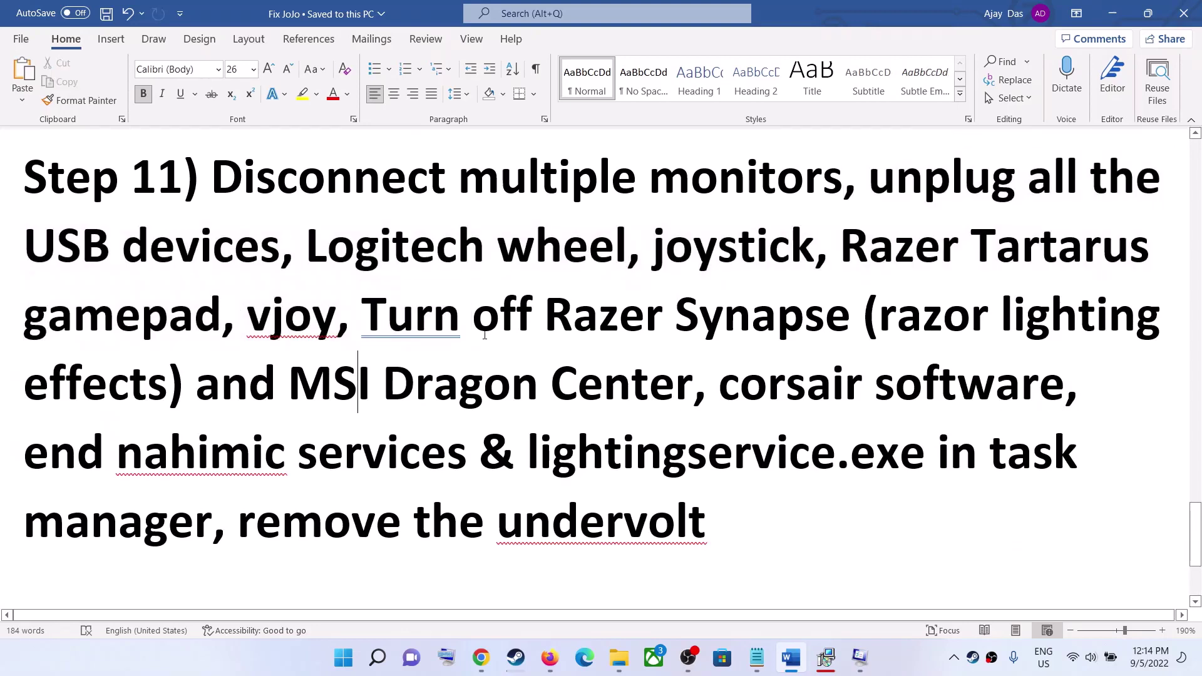
left_click_drag(940, 191, 381, 373)
left_click(381, 373)
left_click_drag(391, 321, 166, 520)
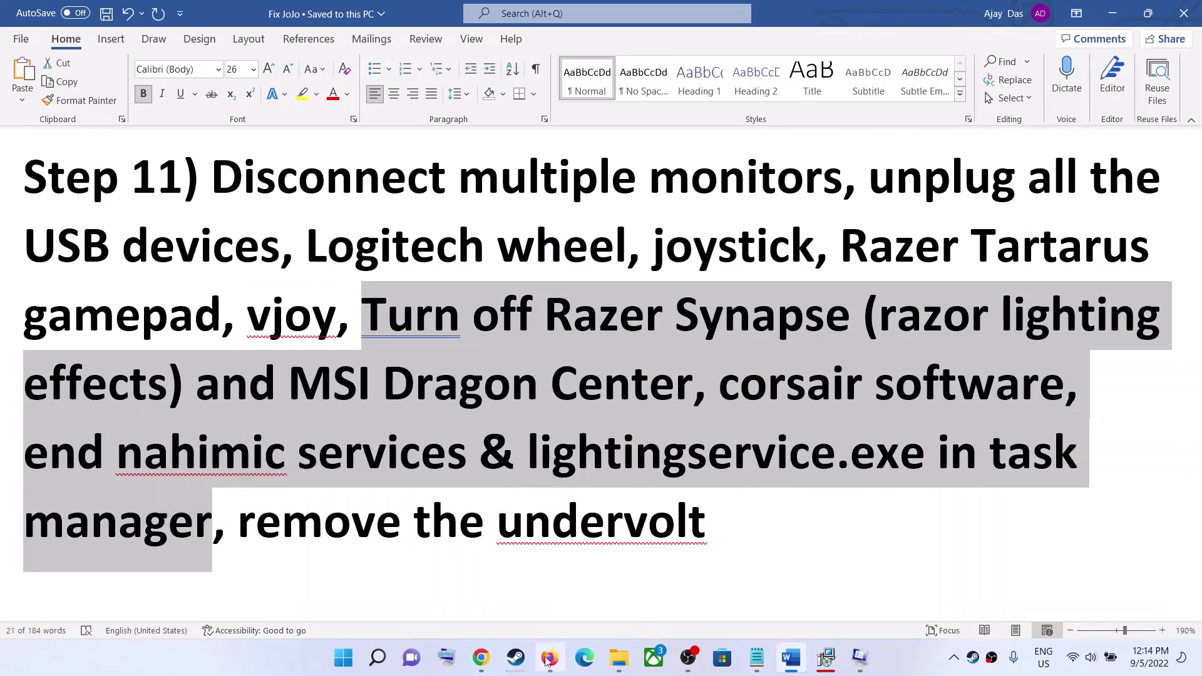
Highlight 'remove the undervolt' and the Step 12 reinstall instruction in the notes.
left_click(524, 665)
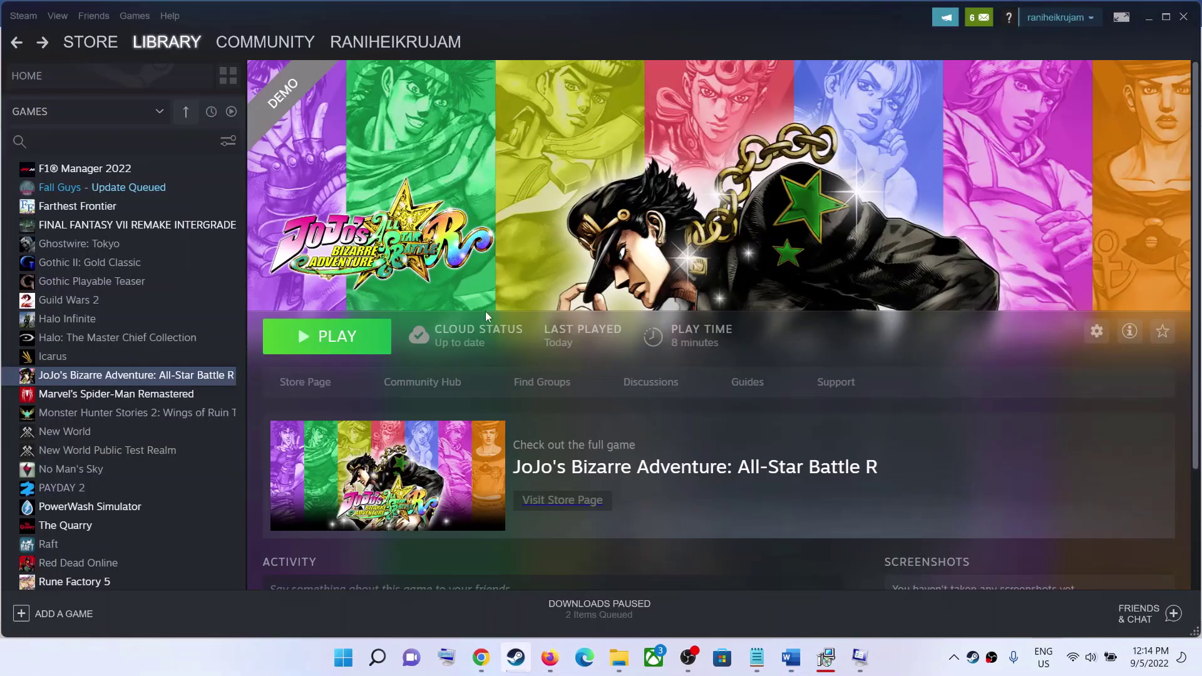
left_click(1154, 20)
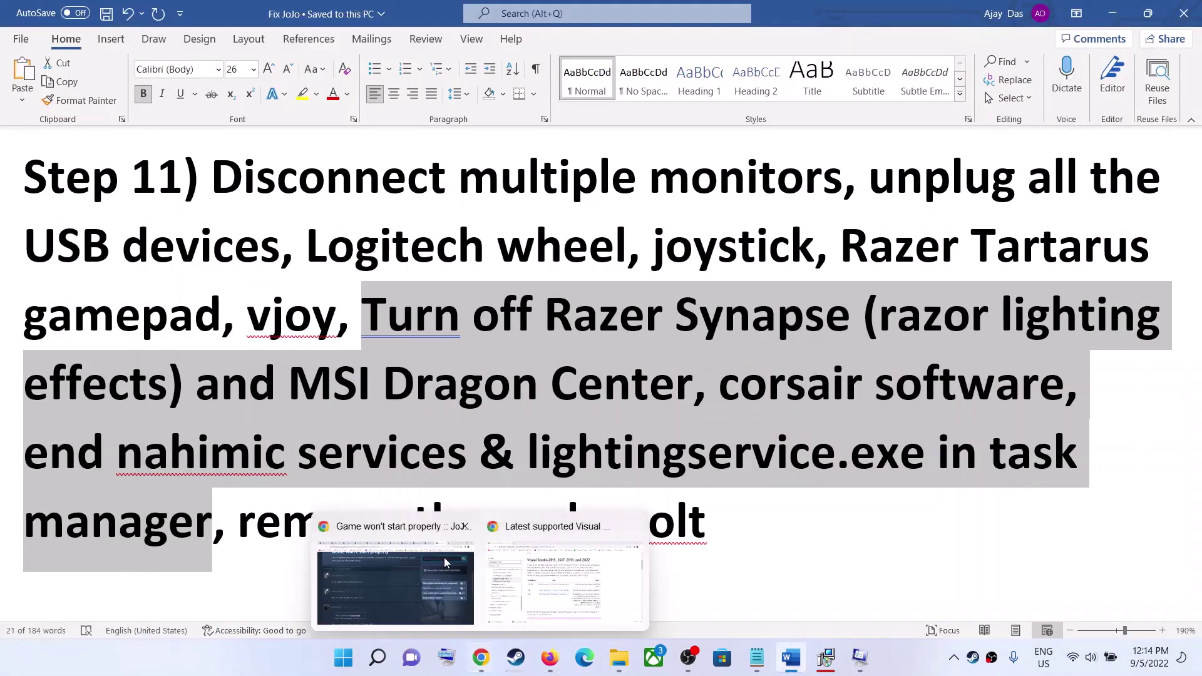
right_click(387, 348)
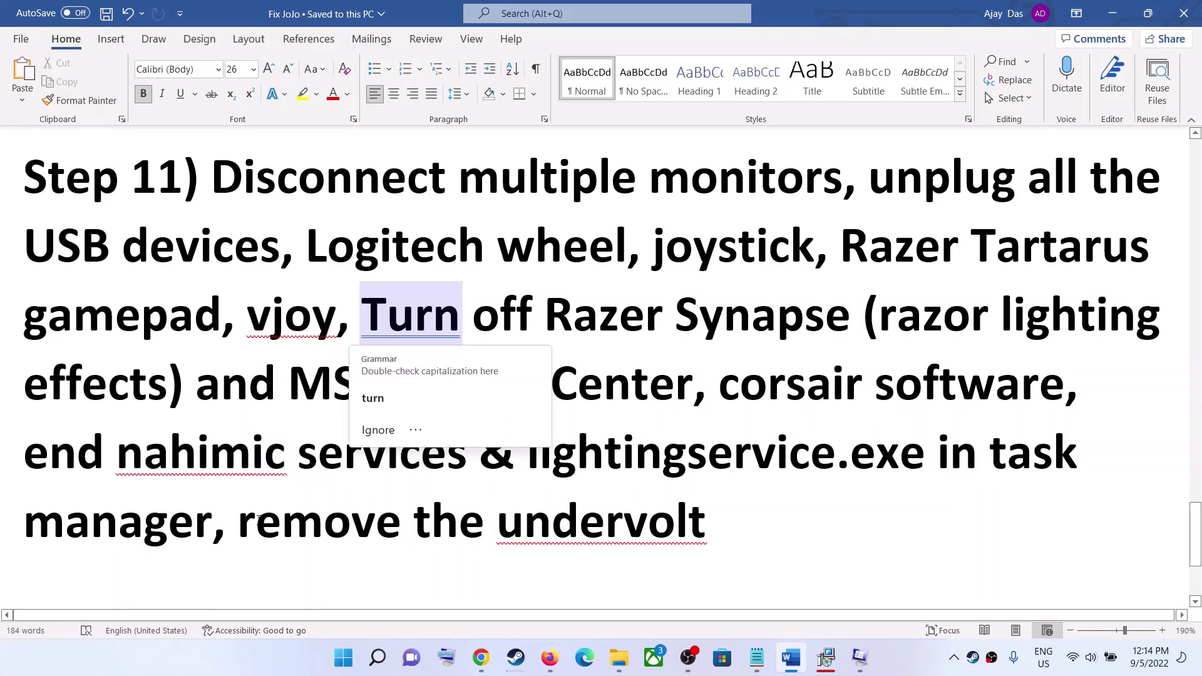
left_click_drag(238, 523, 626, 566)
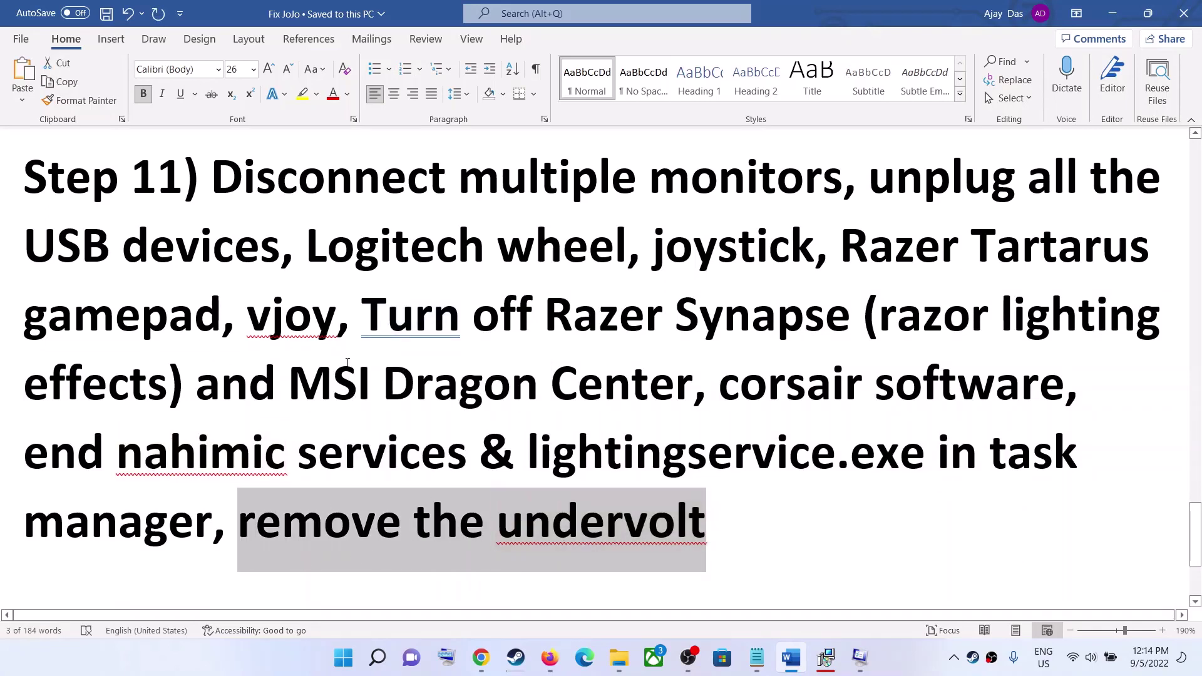
scroll(347, 362, "down", 3)
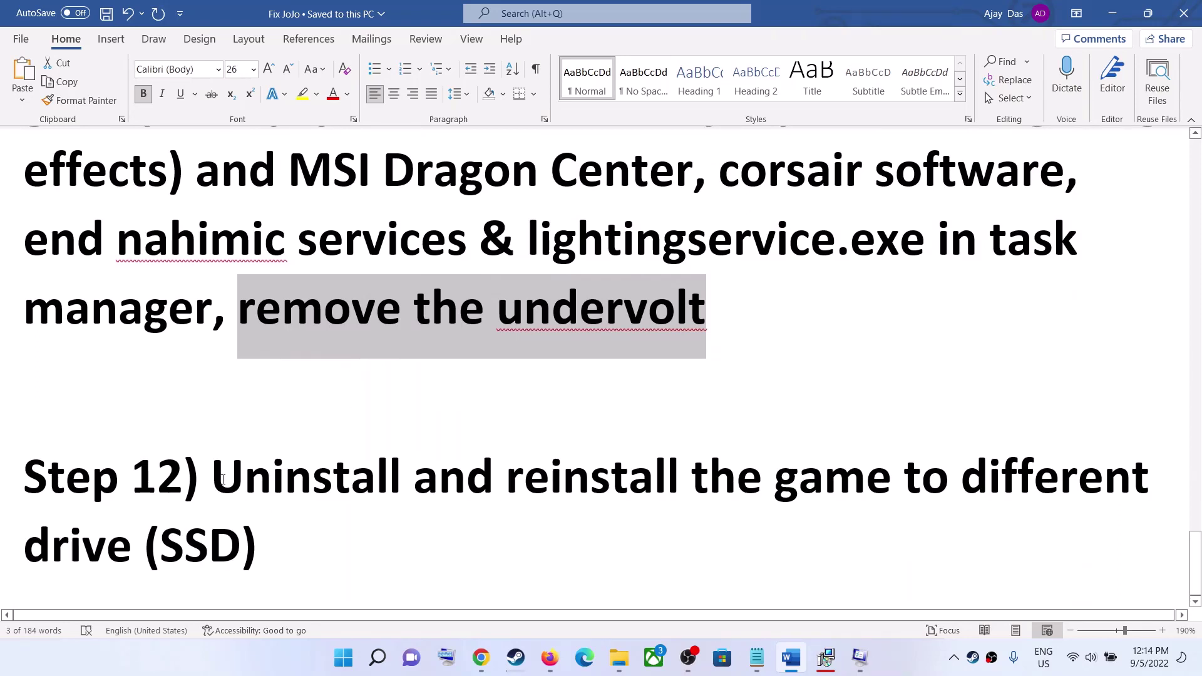
left_click_drag(222, 479, 767, 538)
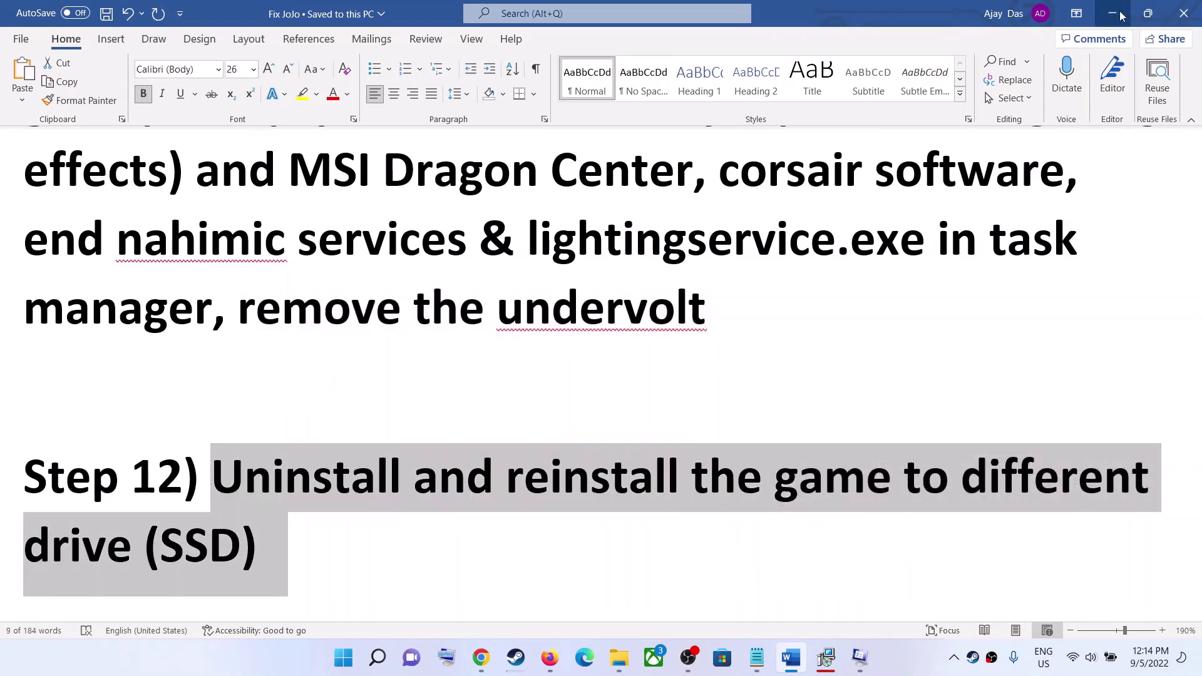
Bring up the Steam library and view the JoJo entry's Manage > Uninstall option.
left_click(1120, 16)
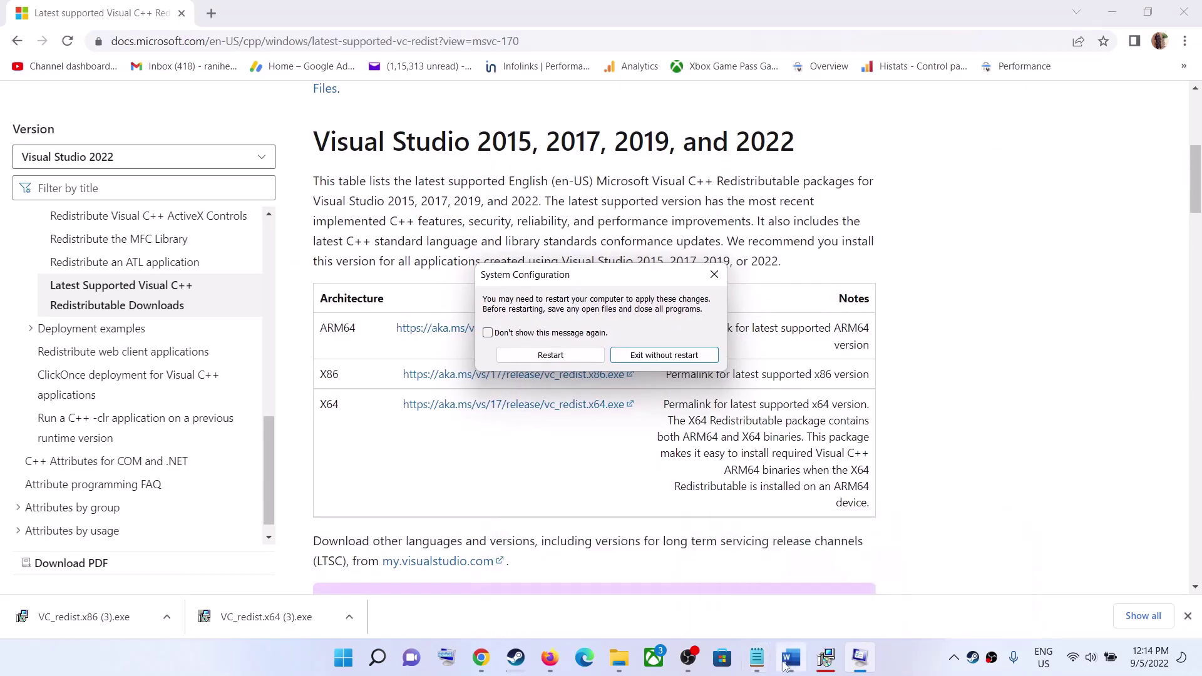
left_click(516, 659)
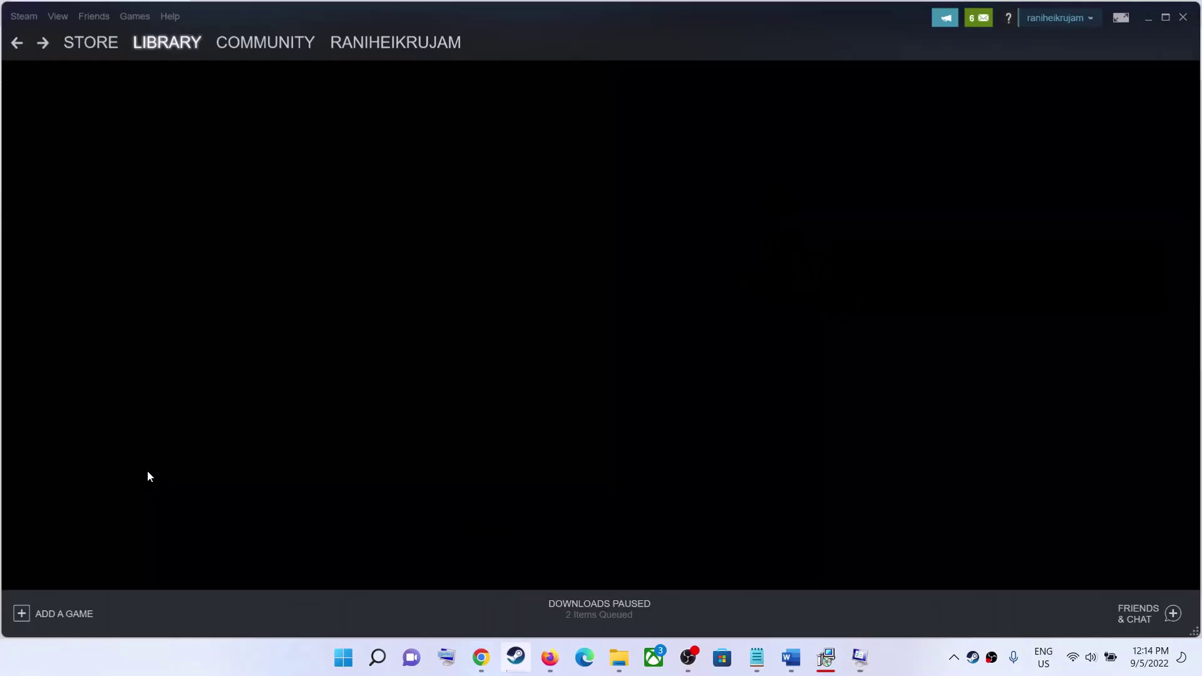
right_click(102, 375)
mouse_move(149, 450)
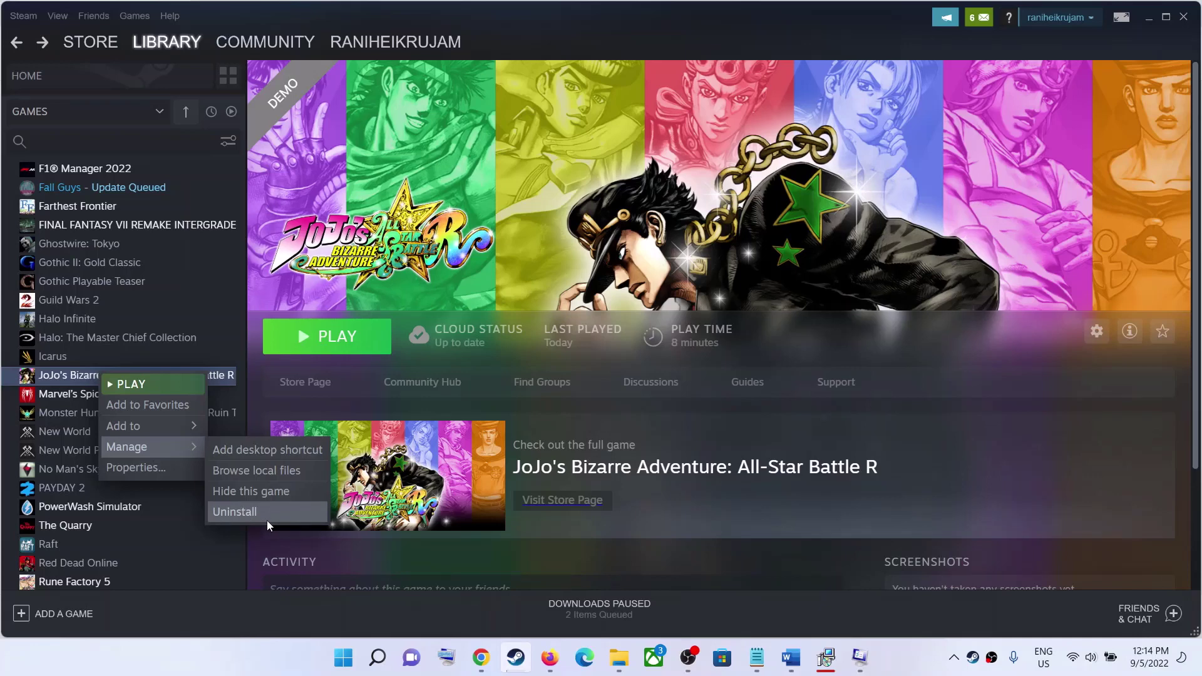
Check the Start menu's power options, then close the menu without restarting.
left_click(344, 658)
left_click(797, 605)
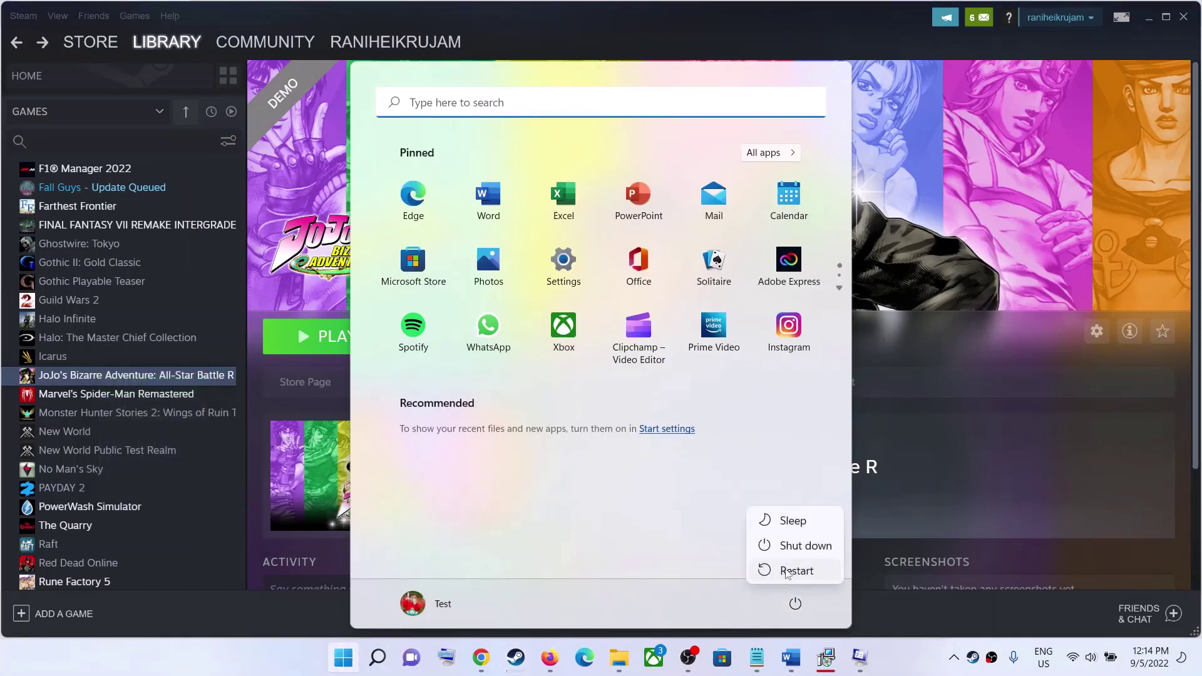
left_click(1042, 366)
left_click(290, 79)
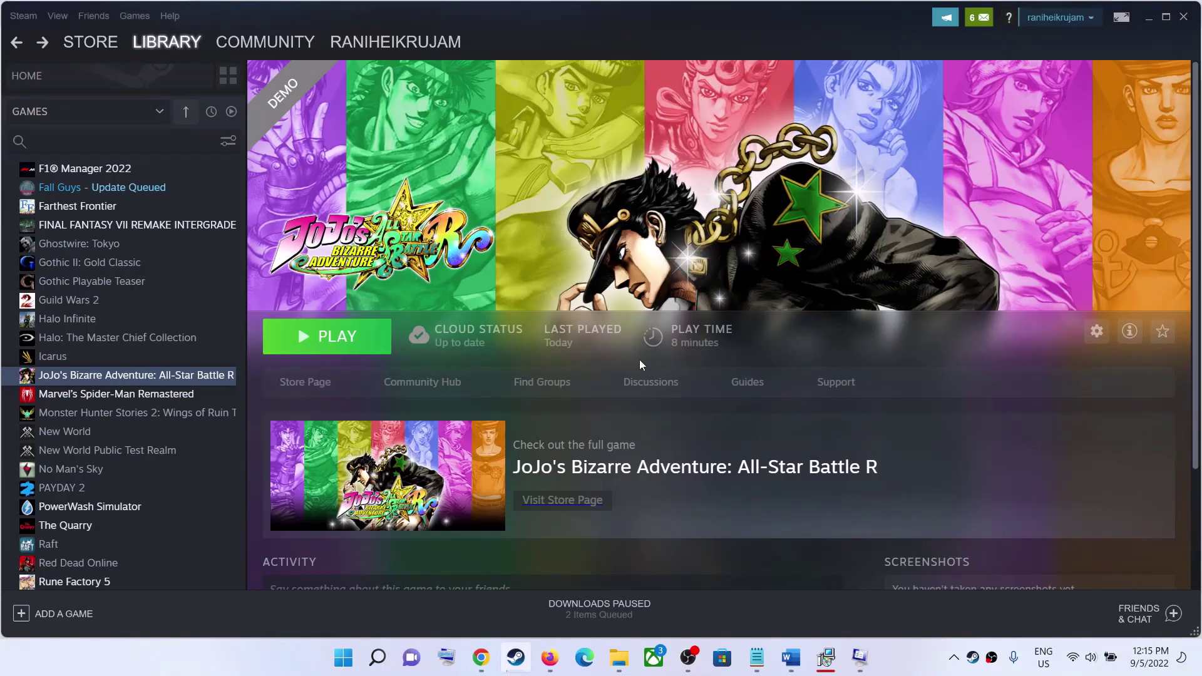
Highlight 'reinstall the game to different drive (SSD)' in the notes, then minimize Word.
left_click(791, 658)
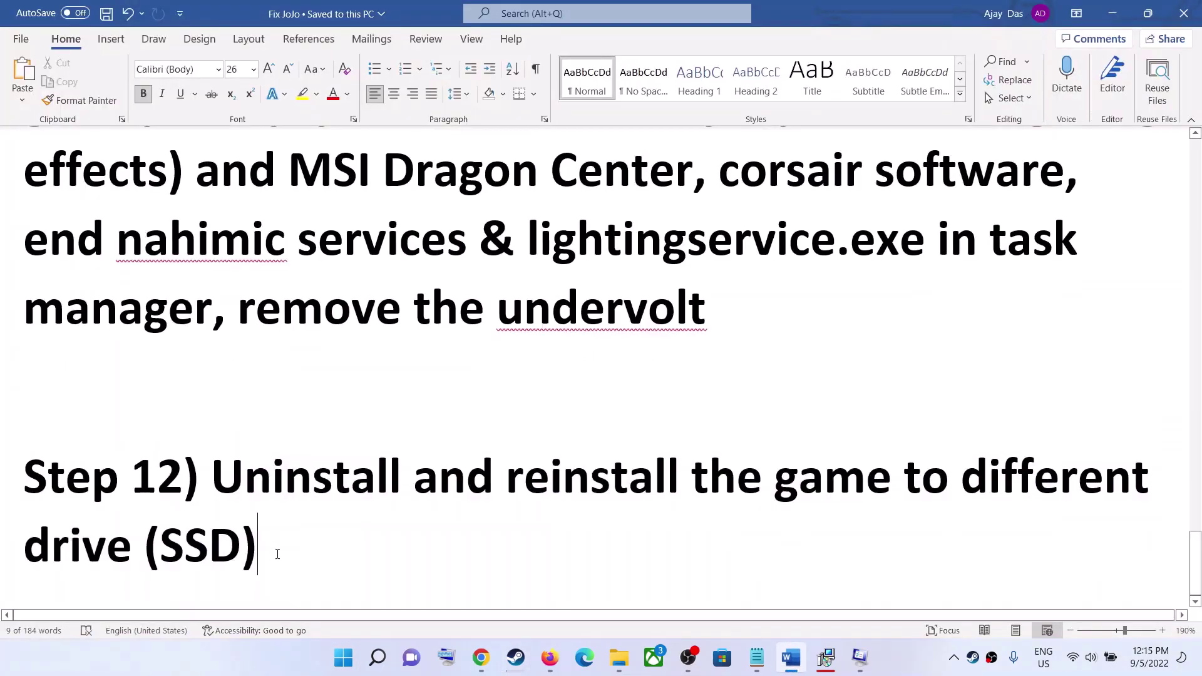
left_click_drag(258, 551, 507, 482)
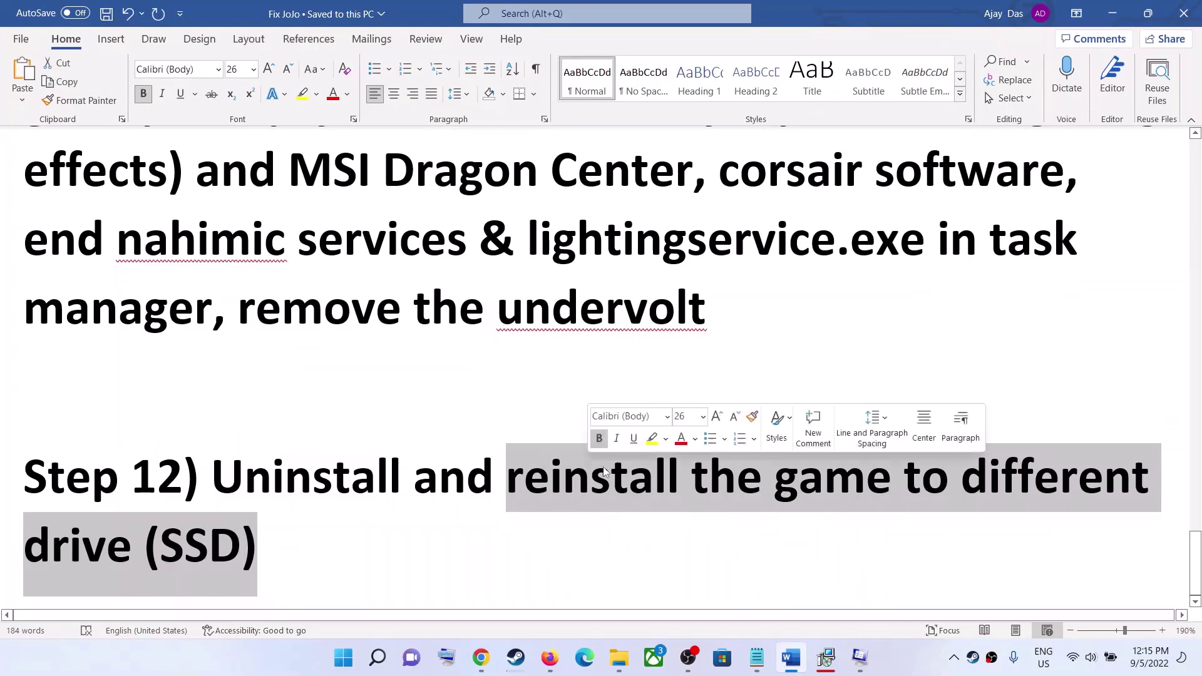
left_click(1120, 22)
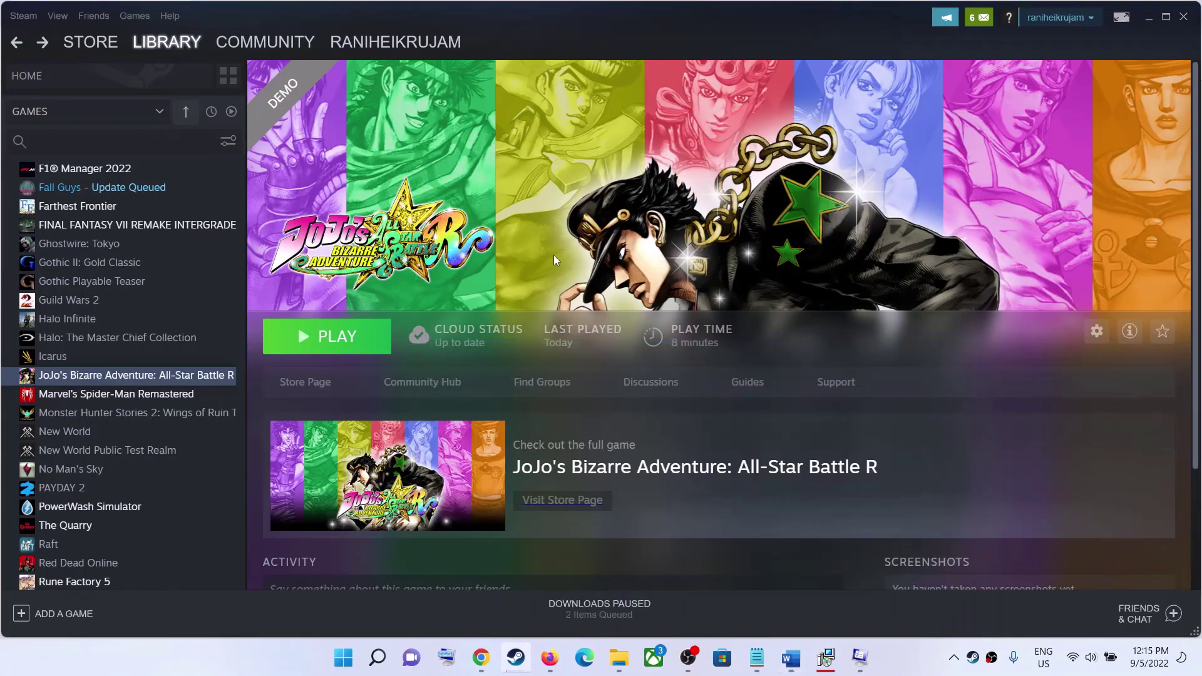